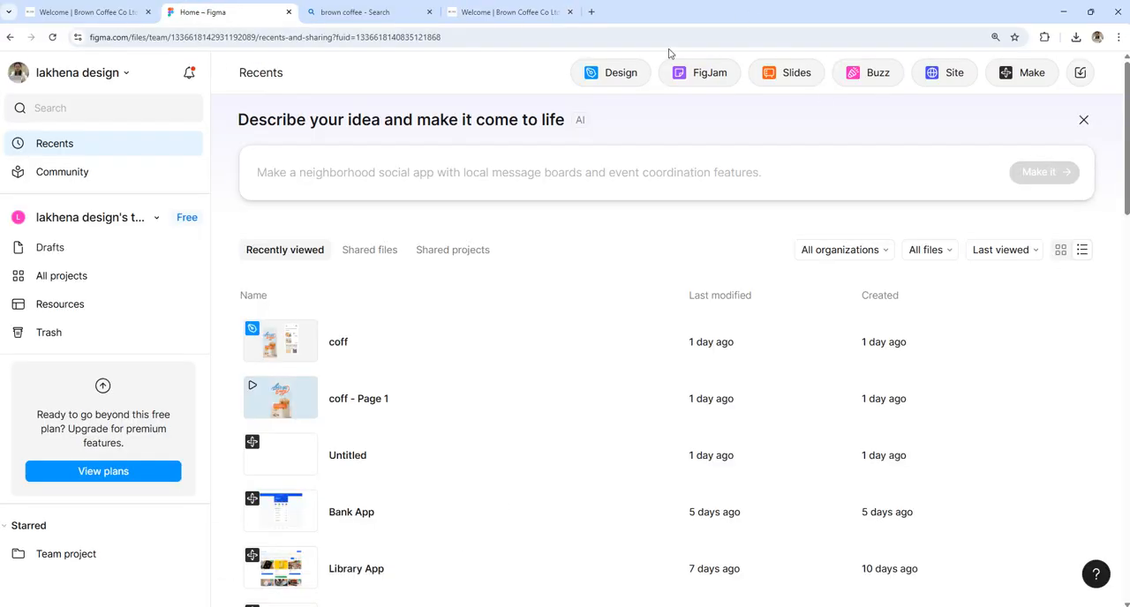
# Step: Create a new design file and add an iPhone 16 Pro Max frame to the canvas
pyautogui.click(611, 74)
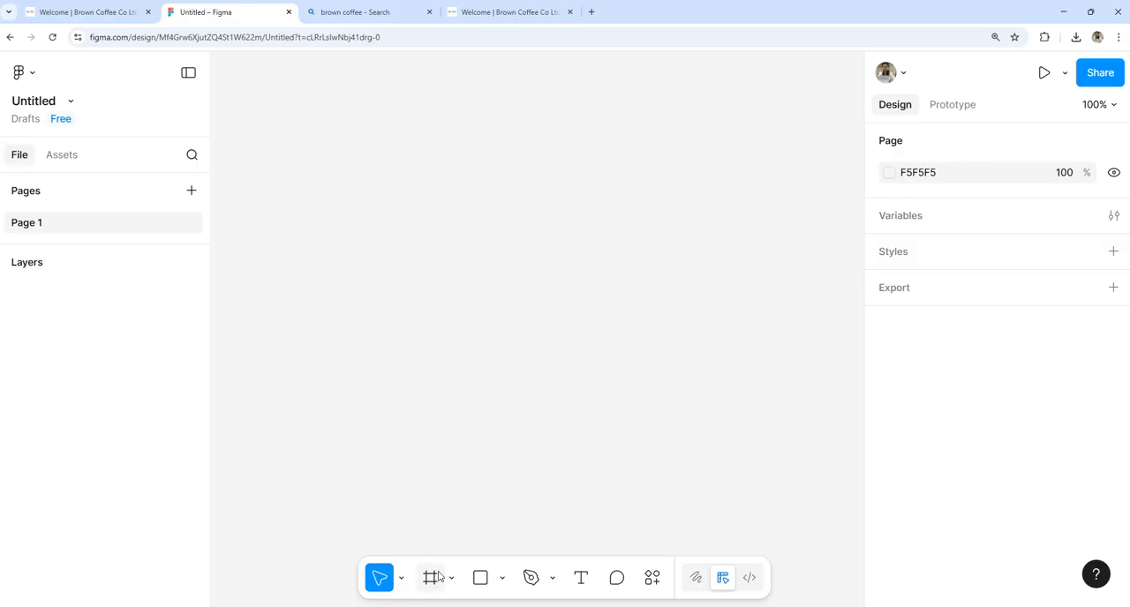
pyautogui.click(430, 578)
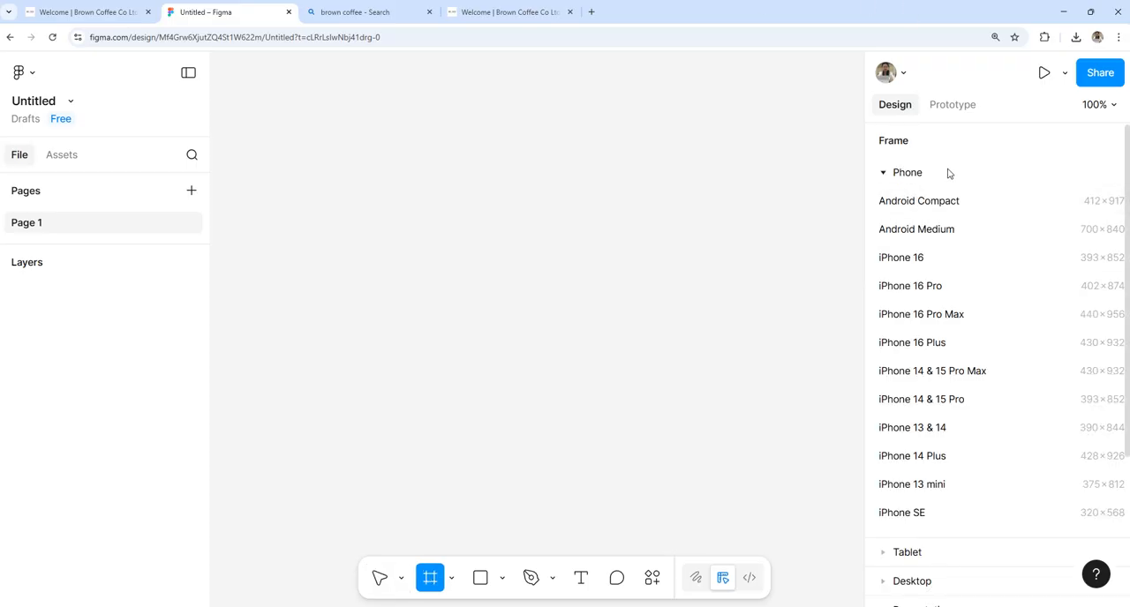
pyautogui.click(958, 318)
pyautogui.moveTo(502, 144); pyautogui.dragTo(361, 157)
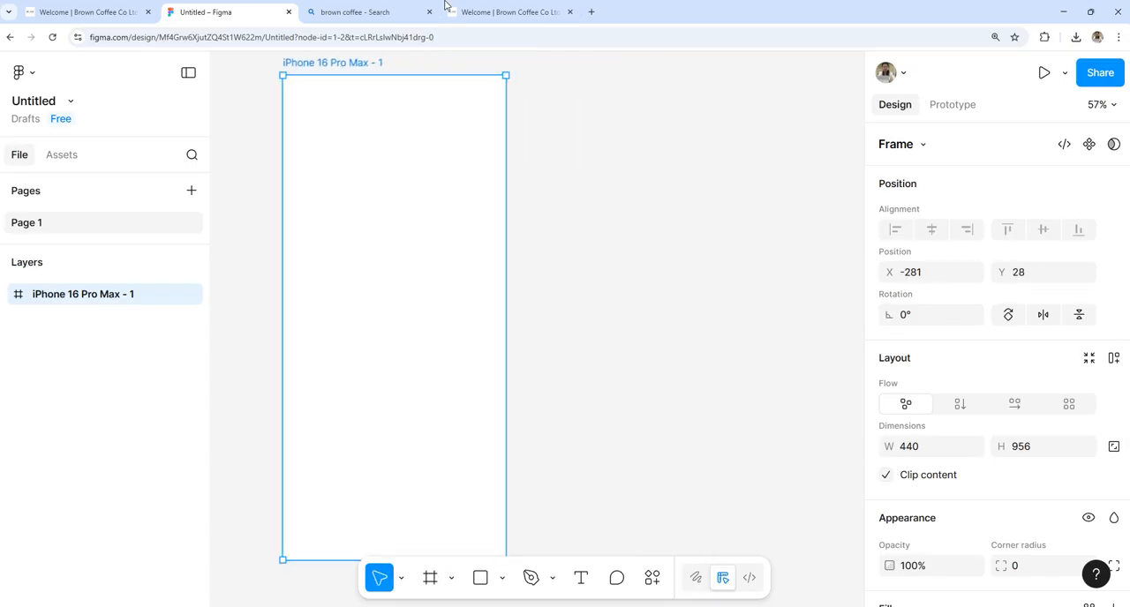
# Step: Rename the untitled design file as Coffee
pyautogui.click(18, 105)
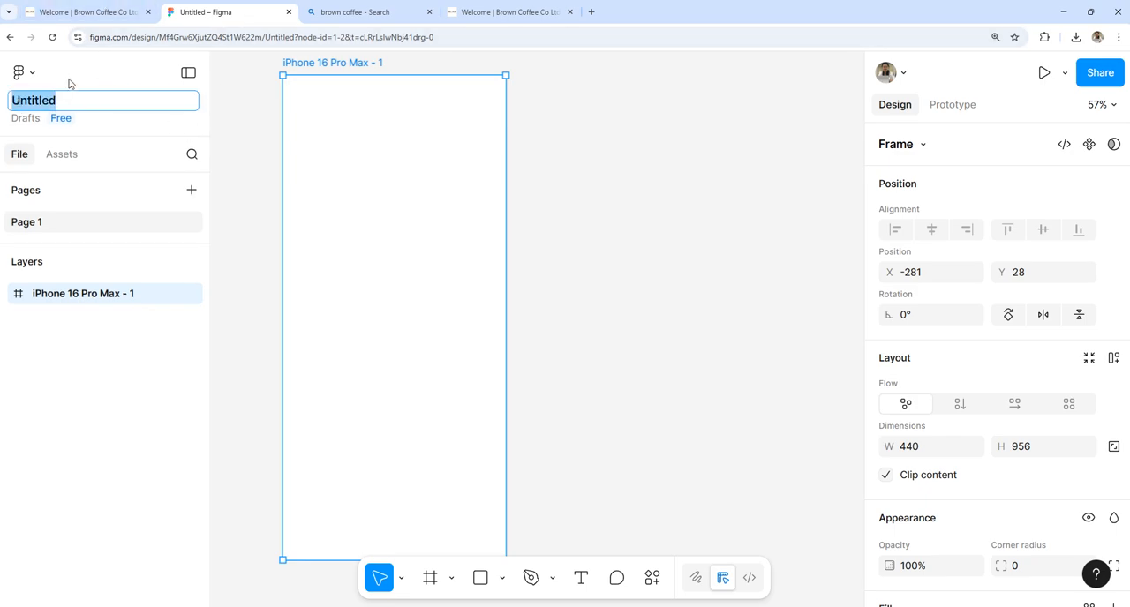
pyautogui.write('co')
pyautogui.press('BackSpace')
pyautogui.press('BackSpace')
pyautogui.write('Coffee')
pyautogui.press('Return')
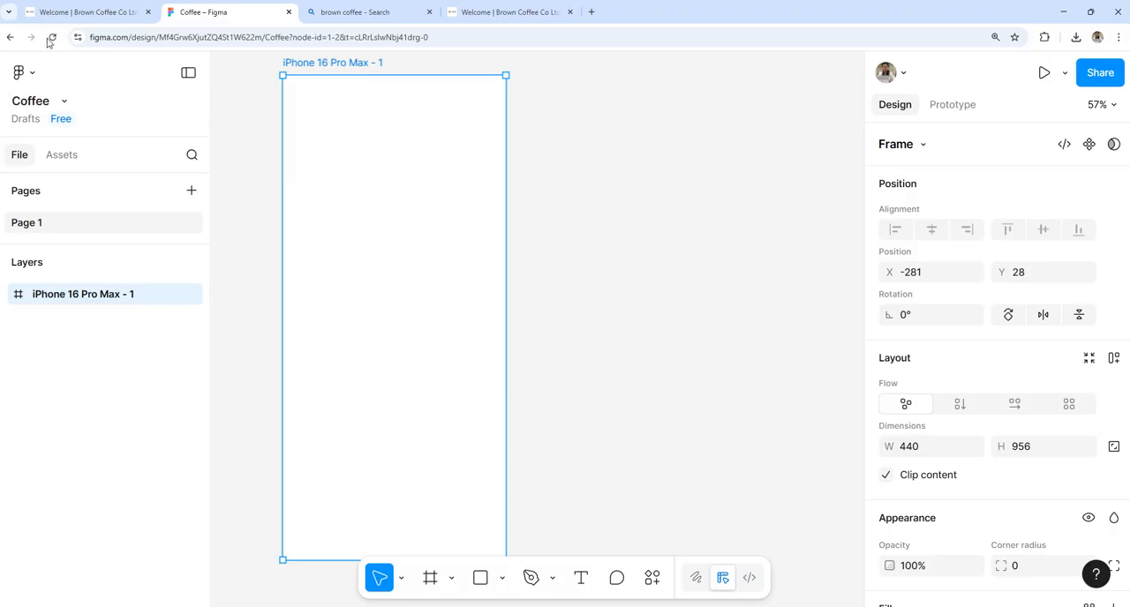
# Step: Add an M in front of the file name so that it reads MCoffee
pyautogui.doubleClick(35, 101)
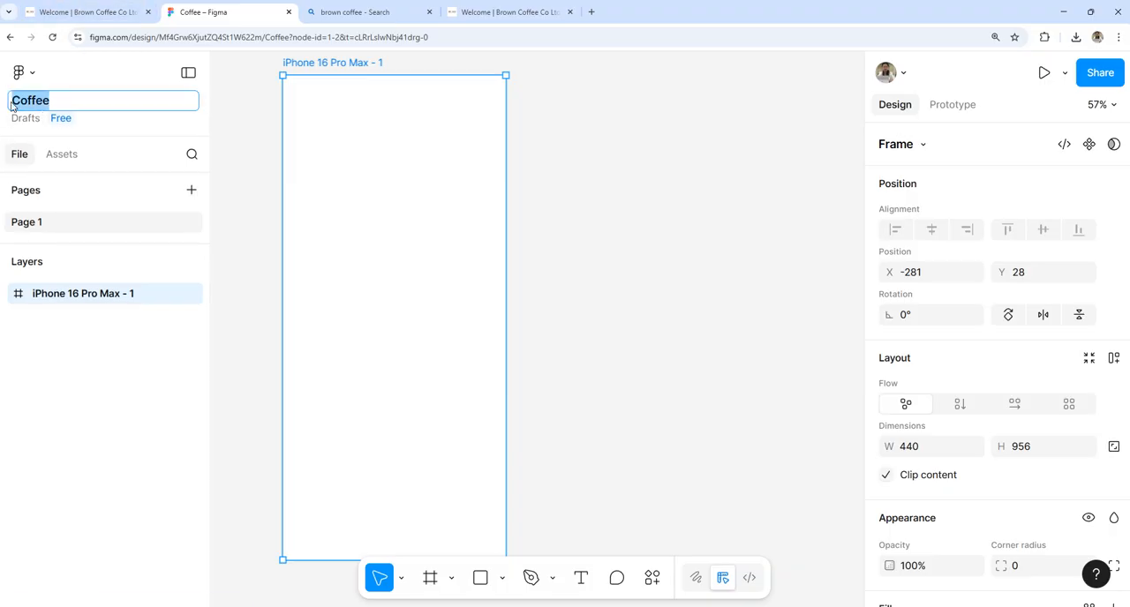
pyautogui.click(12, 100)
pyautogui.write('M')
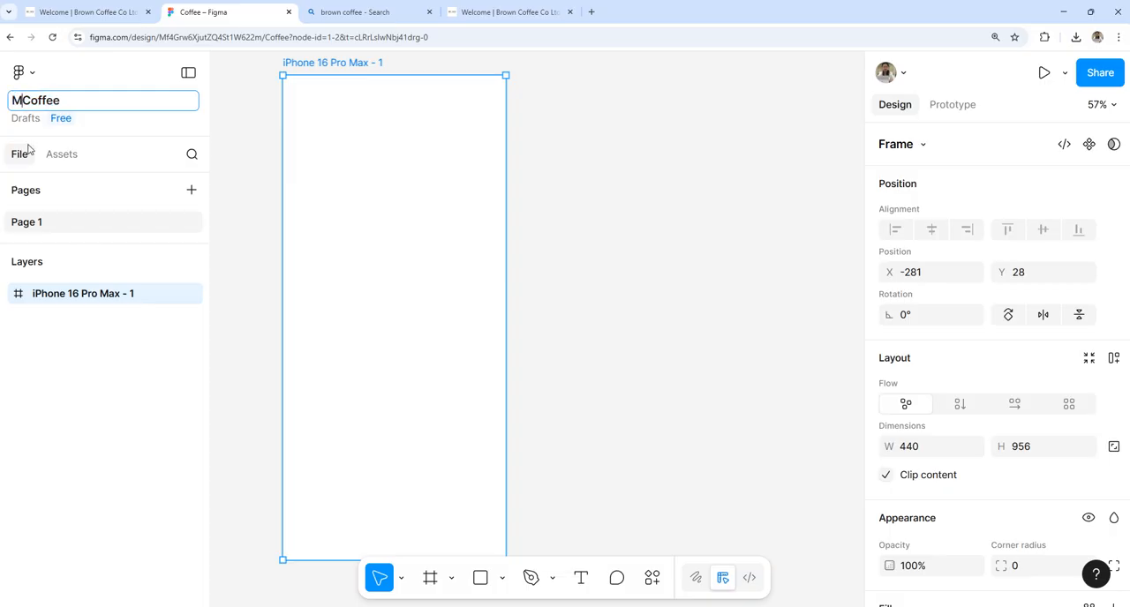
pyautogui.press('Return')
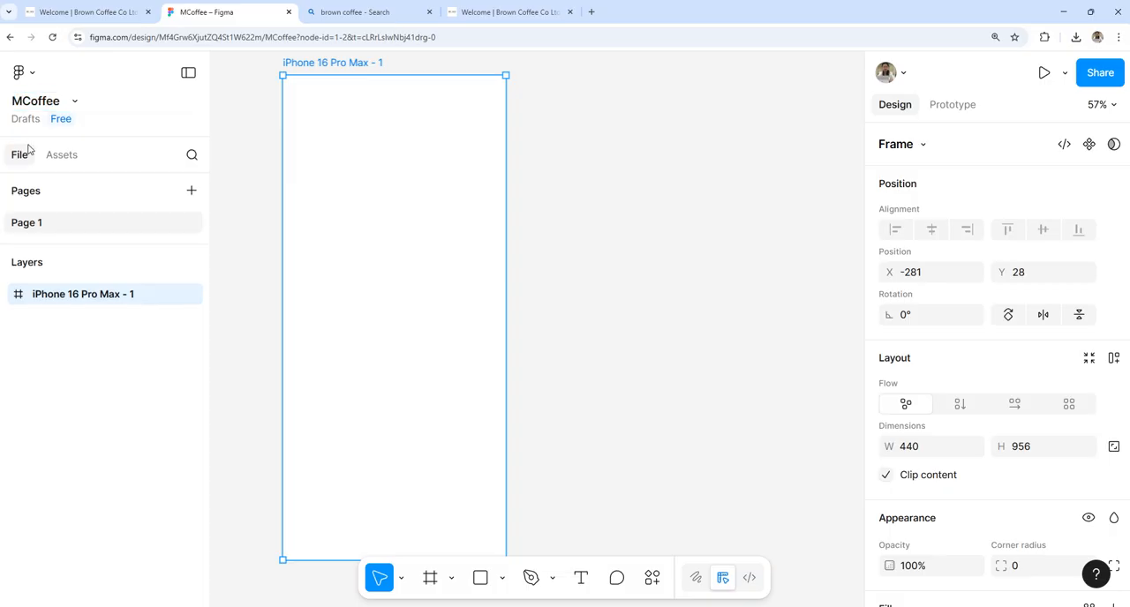
# Step: Rename the iPhone 16 Pro Max frame as home
pyautogui.doubleClick(333, 64)
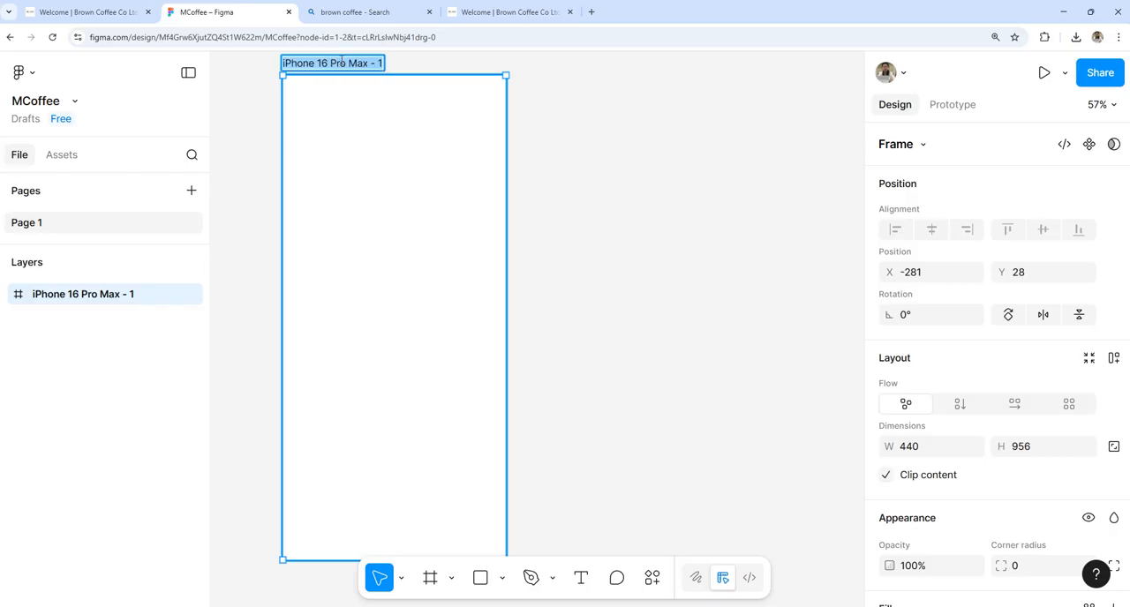
pyautogui.write('home')
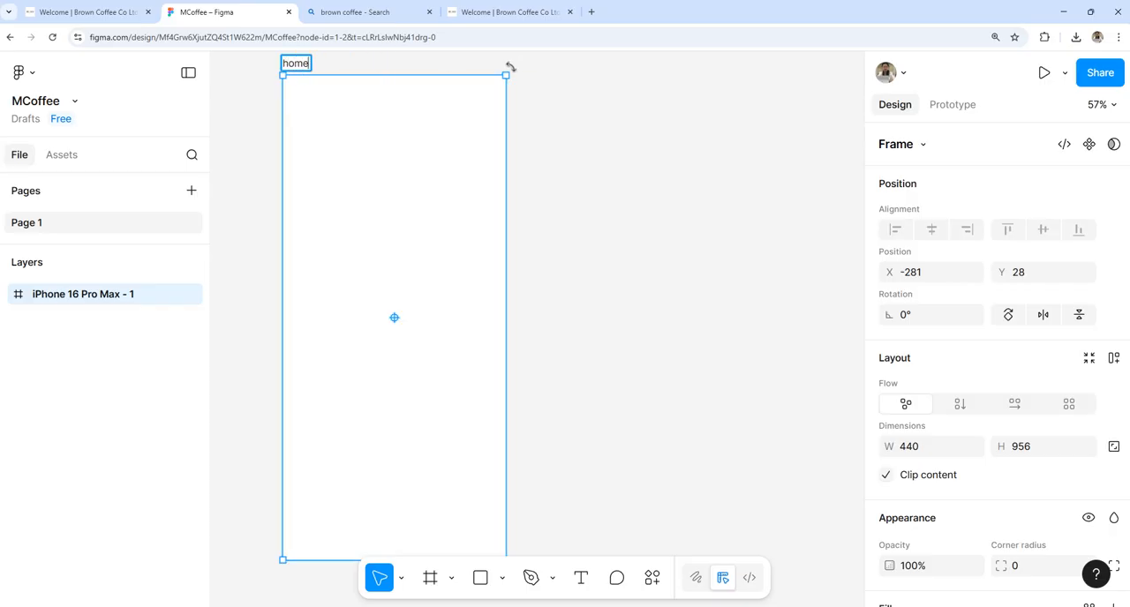
pyautogui.press('Return')
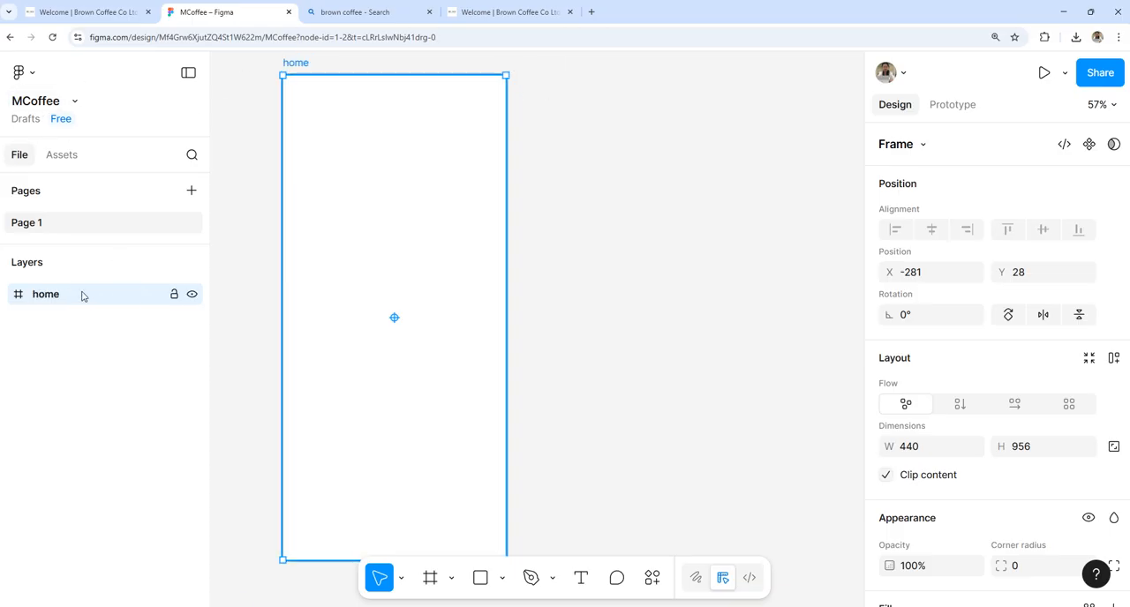
pyautogui.click(728, 168)
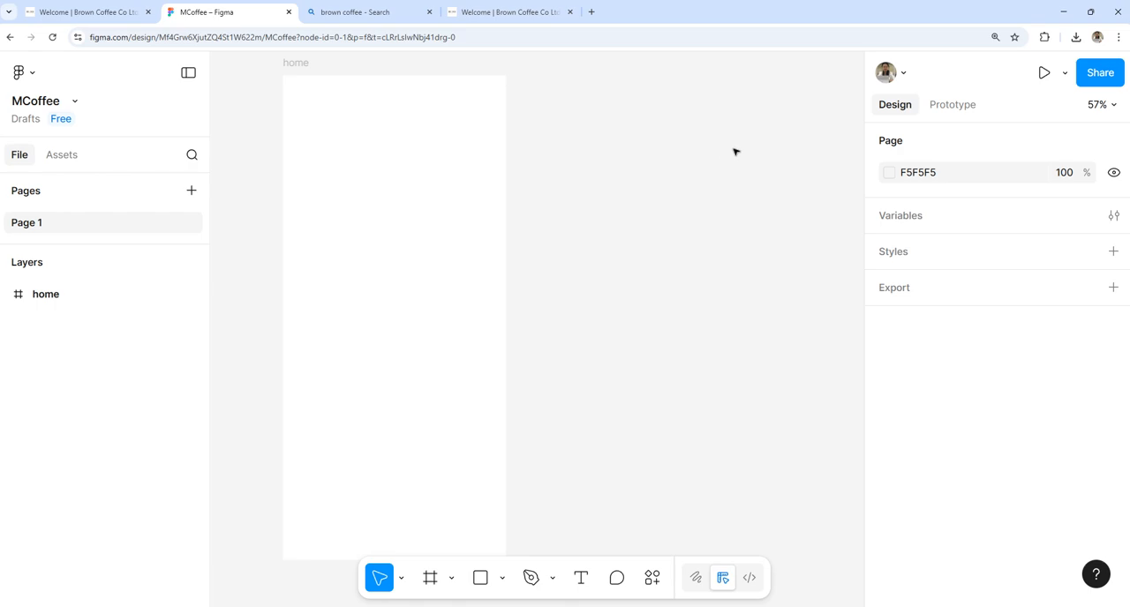
pyautogui.hotkey('ctrl', 'v')
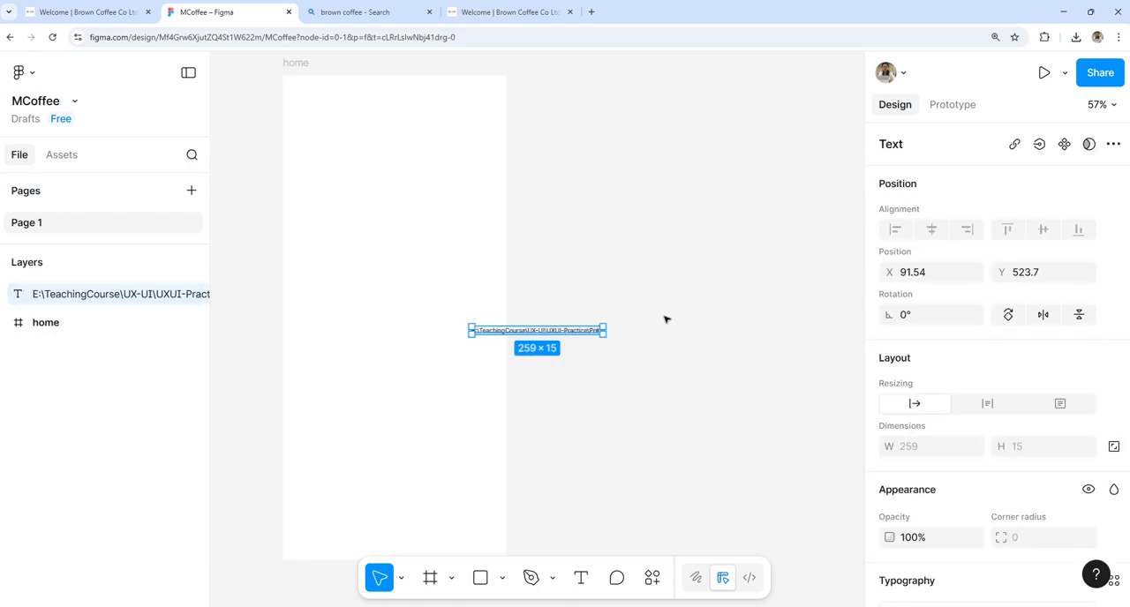
pyautogui.hotkey('ctrl', 'z')
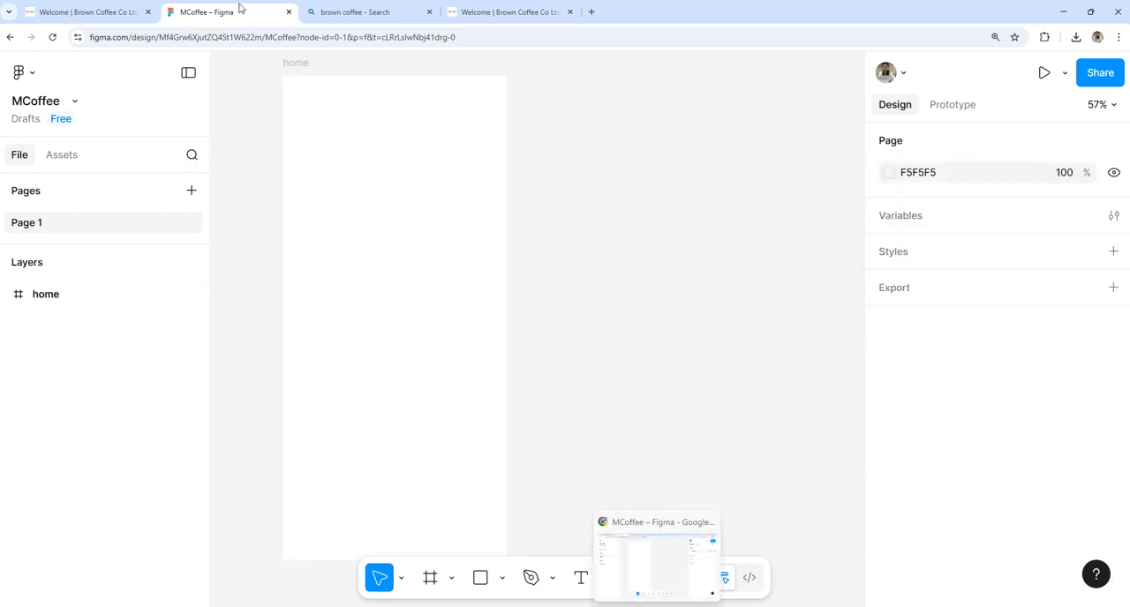
# Step: Switch to the Brown Coffee website, shrink the browser window to the mobile layout, and capture a screenshot of the home page
pyautogui.click(490, 11)
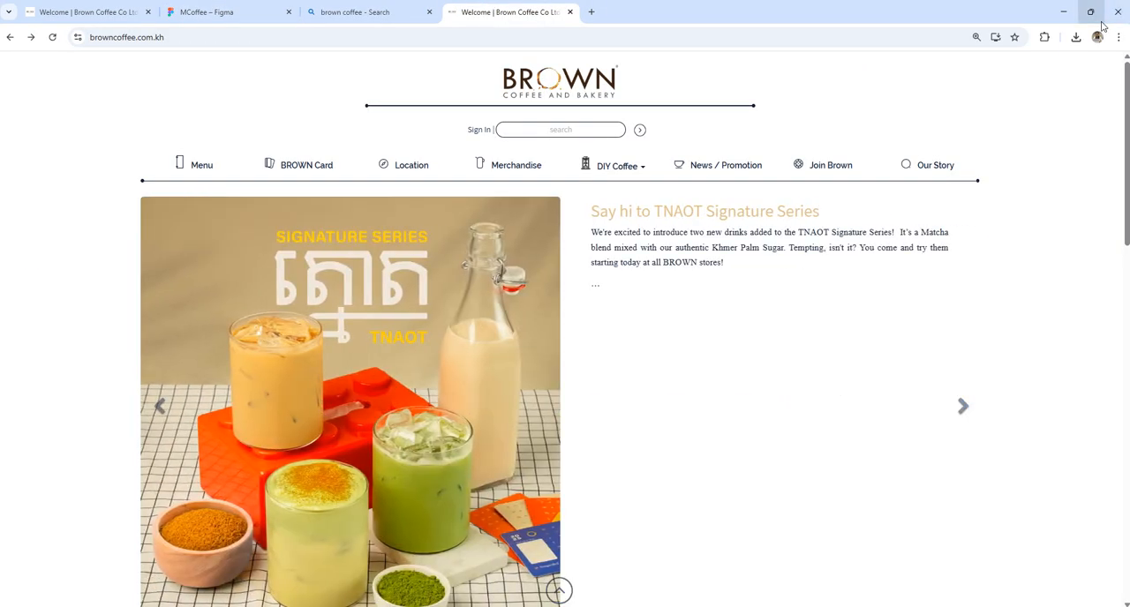
pyautogui.click(1101, 23)
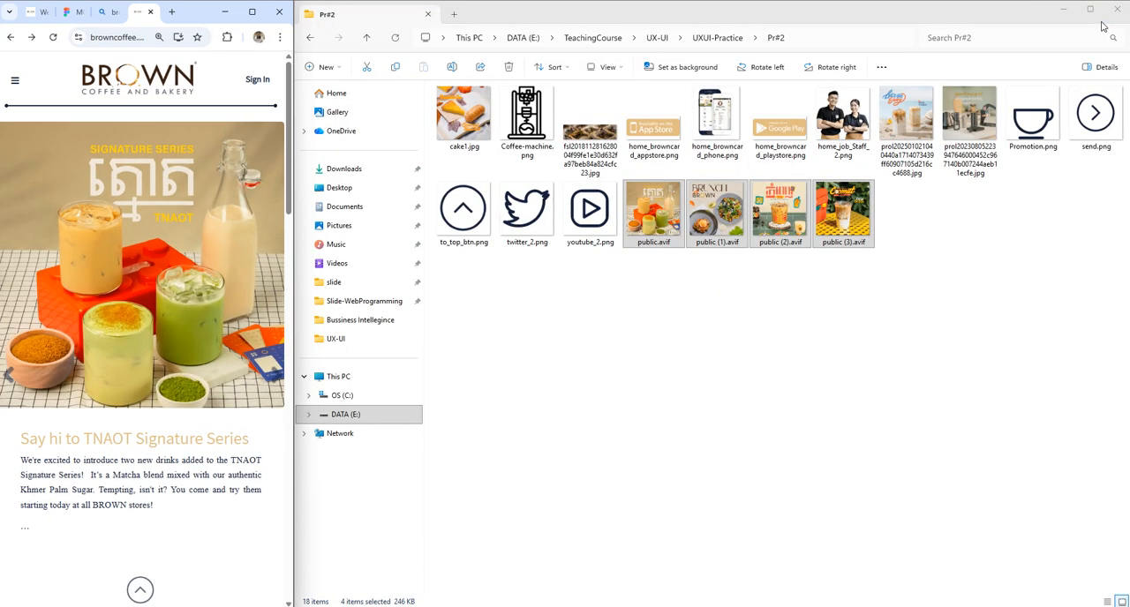
pyautogui.press('super+shift+s')
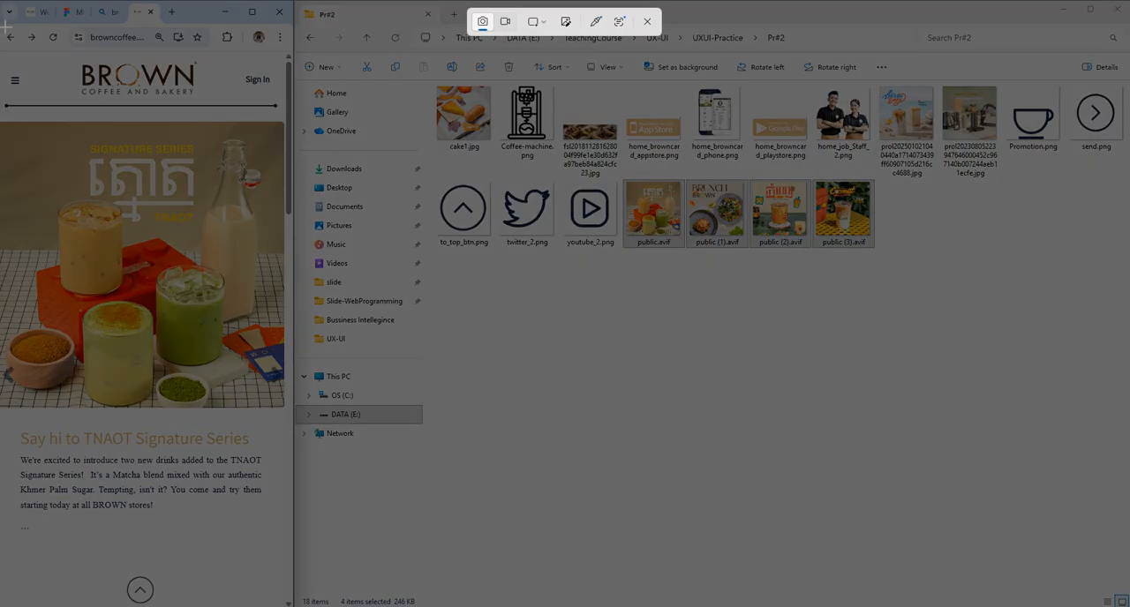
pyautogui.moveTo(4, 50); pyautogui.dragTo(285, 534)
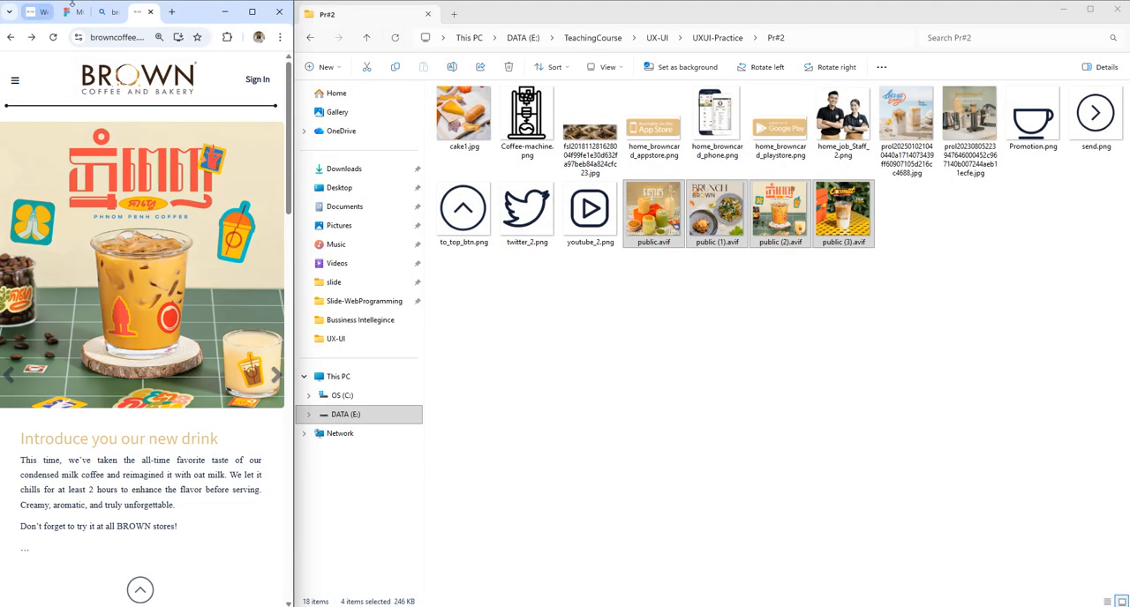
# Step: Return to Figma in a maximized window, paste the screenshot beside the home frame at about X 281, Y 14, and lock its layer
pyautogui.click(252, 11)
pyautogui.click(191, 10)
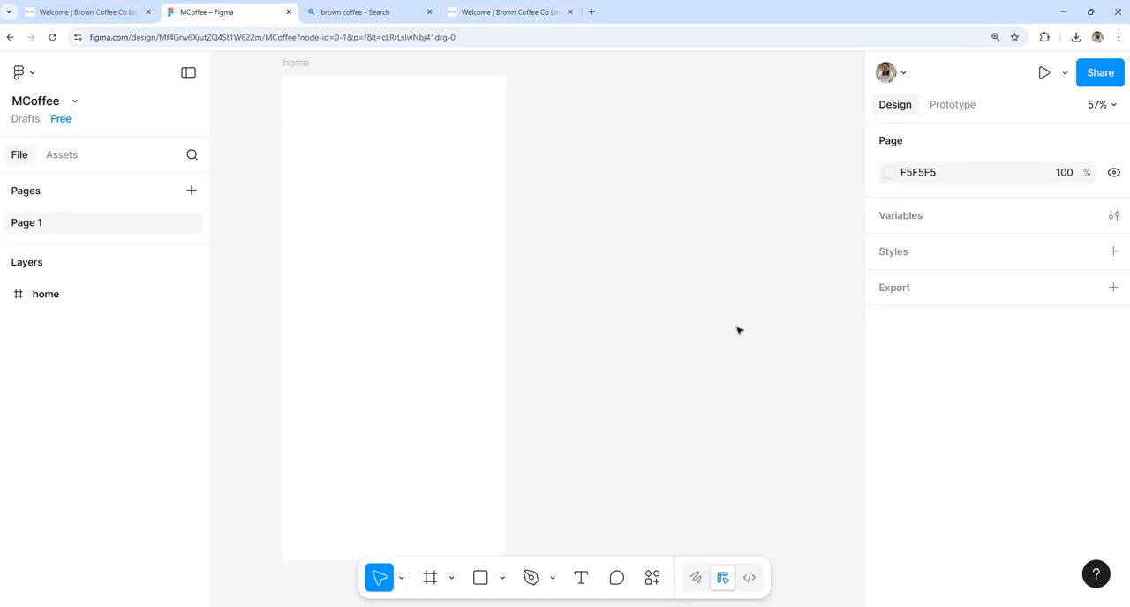
pyautogui.hotkey('ctrl', 'v')
pyautogui.moveTo(508, 285); pyautogui.dragTo(641, 235)
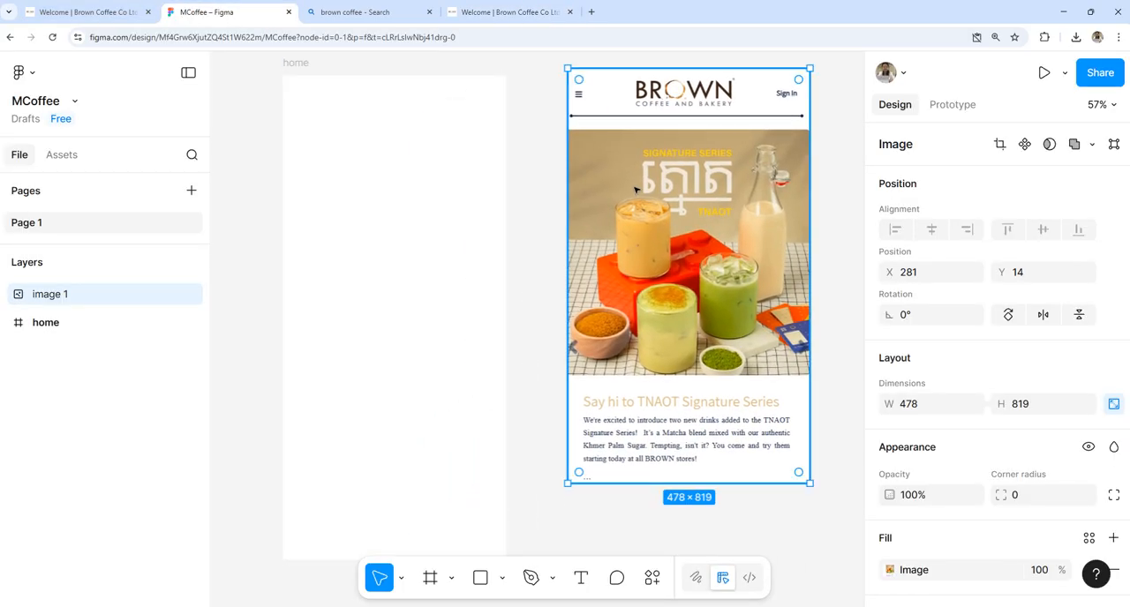
pyautogui.click(51, 325)
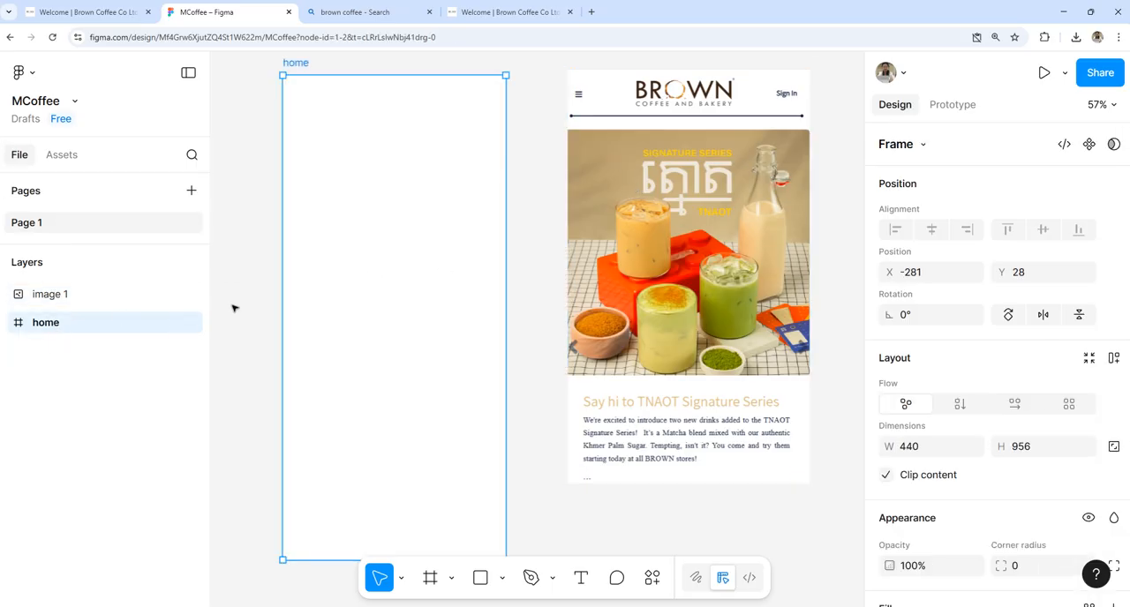
pyautogui.click(174, 294)
# Step: Try to import public.avif from the Pr#2 folder in File Explorer into the home frame
pyautogui.moveTo(605, 606)
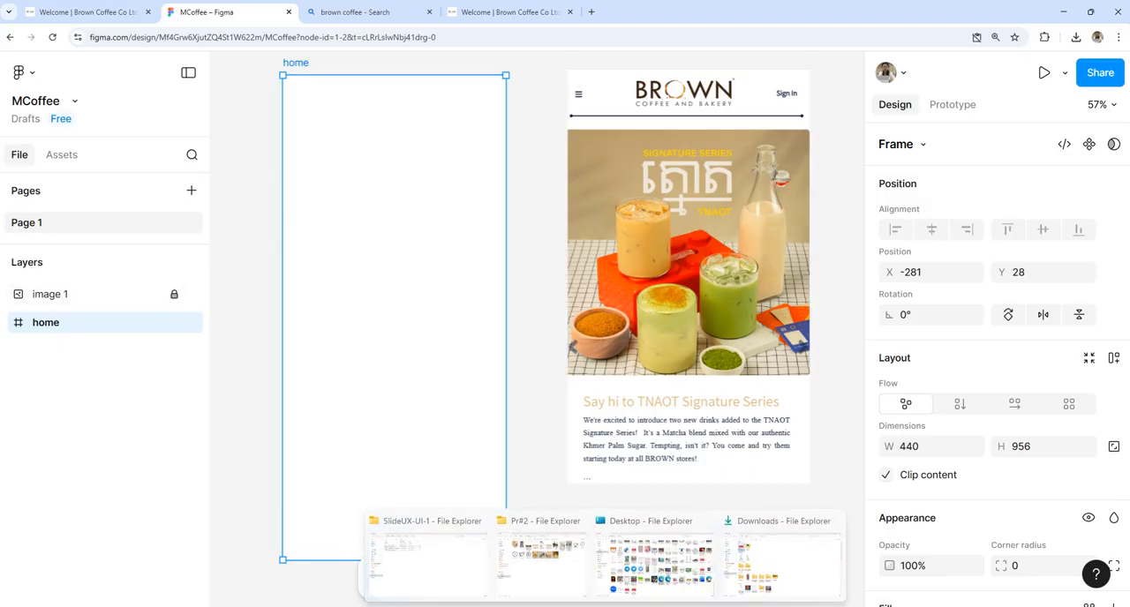
pyautogui.click(565, 552)
pyautogui.click(668, 229)
pyautogui.moveTo(668, 230); pyautogui.dragTo(404, 348)
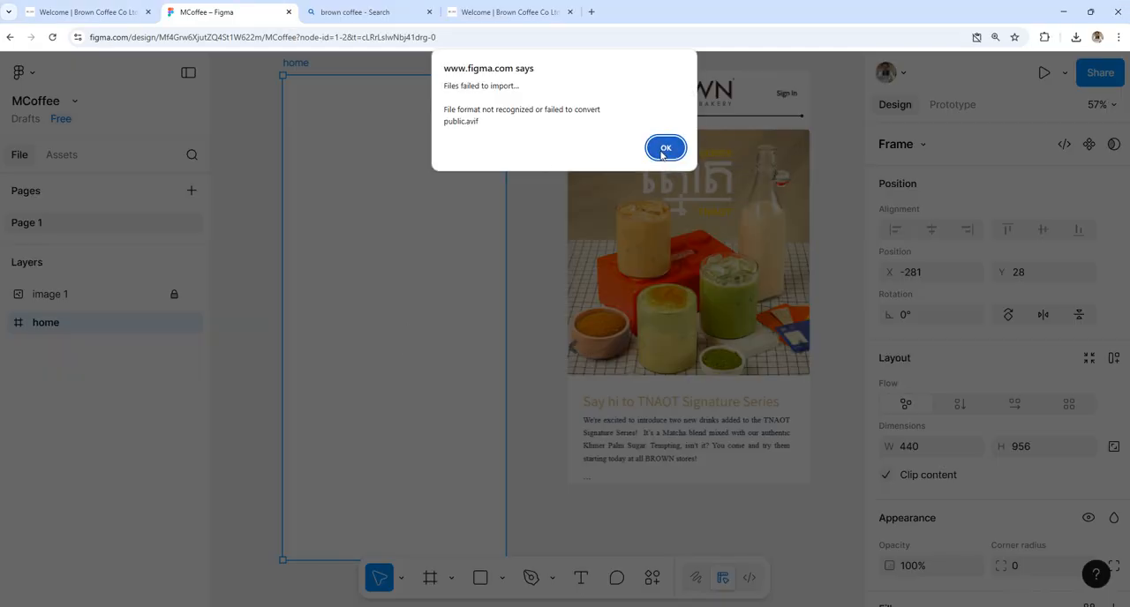
pyautogui.click(663, 150)
pyautogui.moveTo(604, 606)
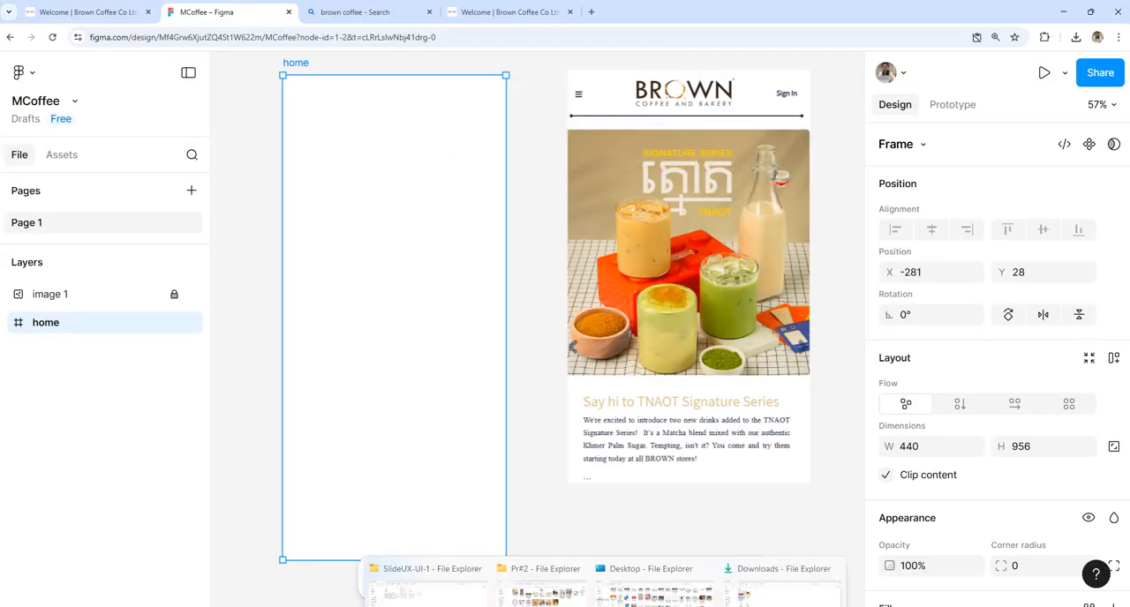
pyautogui.click(554, 552)
pyautogui.moveTo(667, 214); pyautogui.dragTo(418, 487)
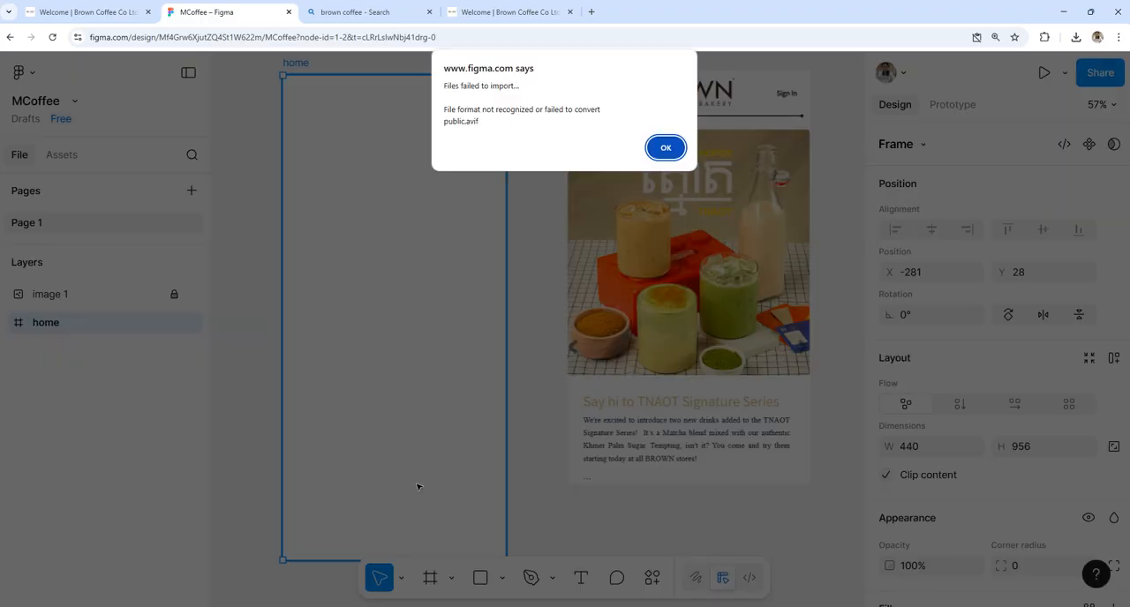
pyautogui.click(677, 148)
# Step: Save the Brown Coffee home page as a complete HTML web page in the Pr#2 folder and check the recent downloads
pyautogui.click(473, 7)
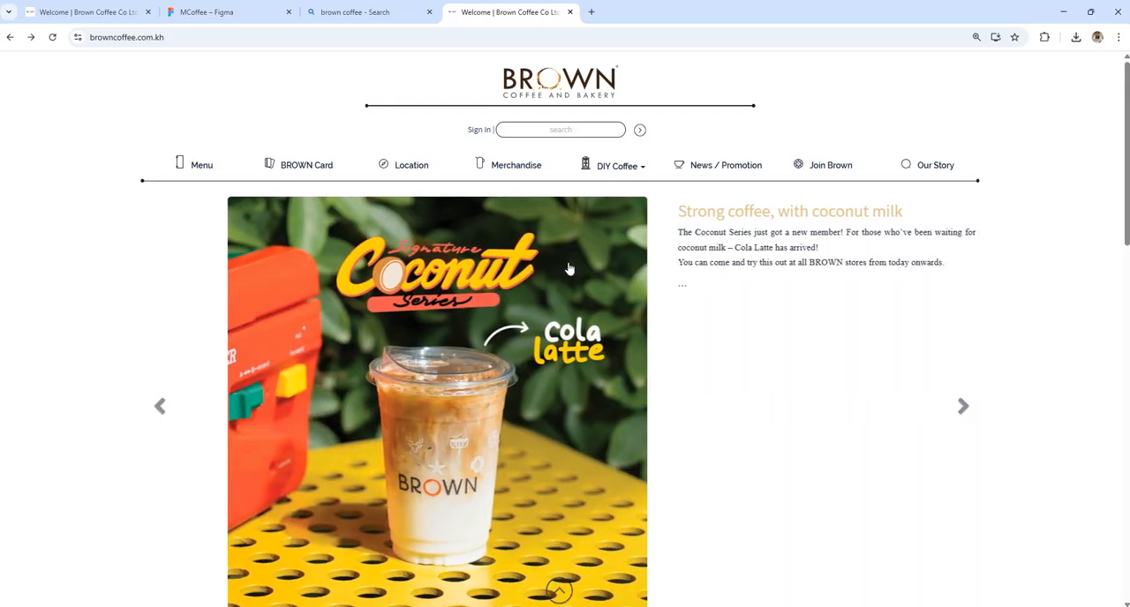
pyautogui.rightClick(703, 313)
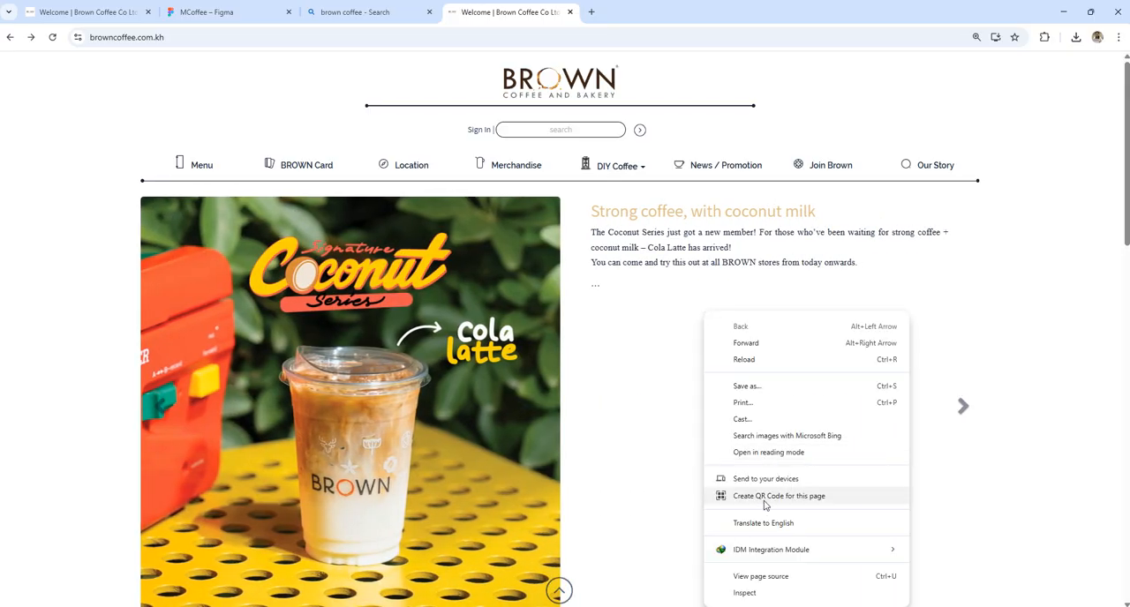
pyautogui.click(765, 388)
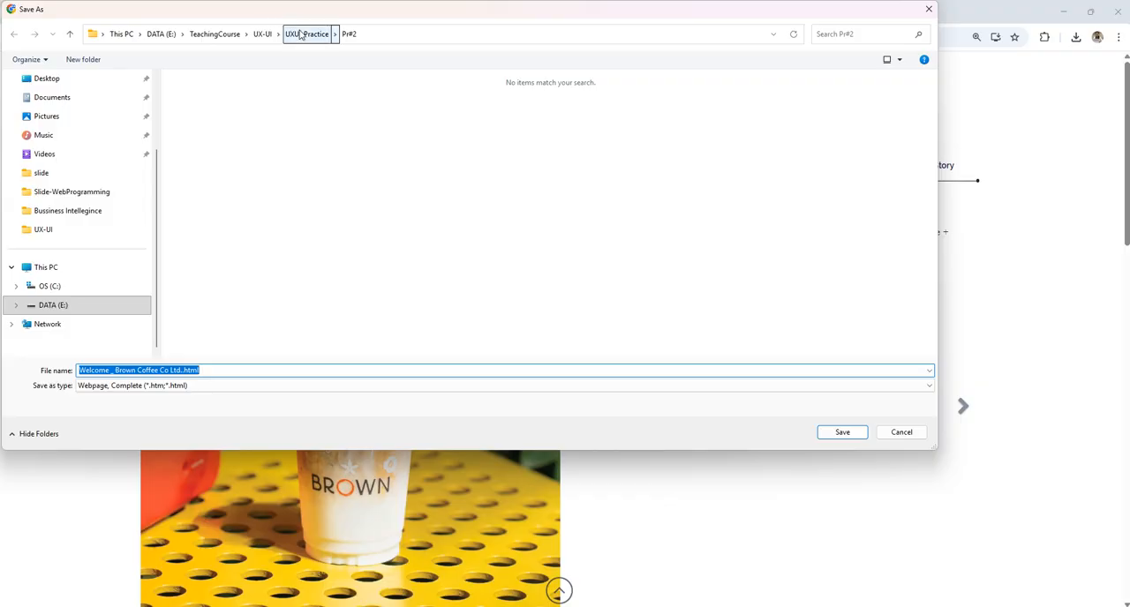
pyautogui.click(295, 227)
pyautogui.click(842, 432)
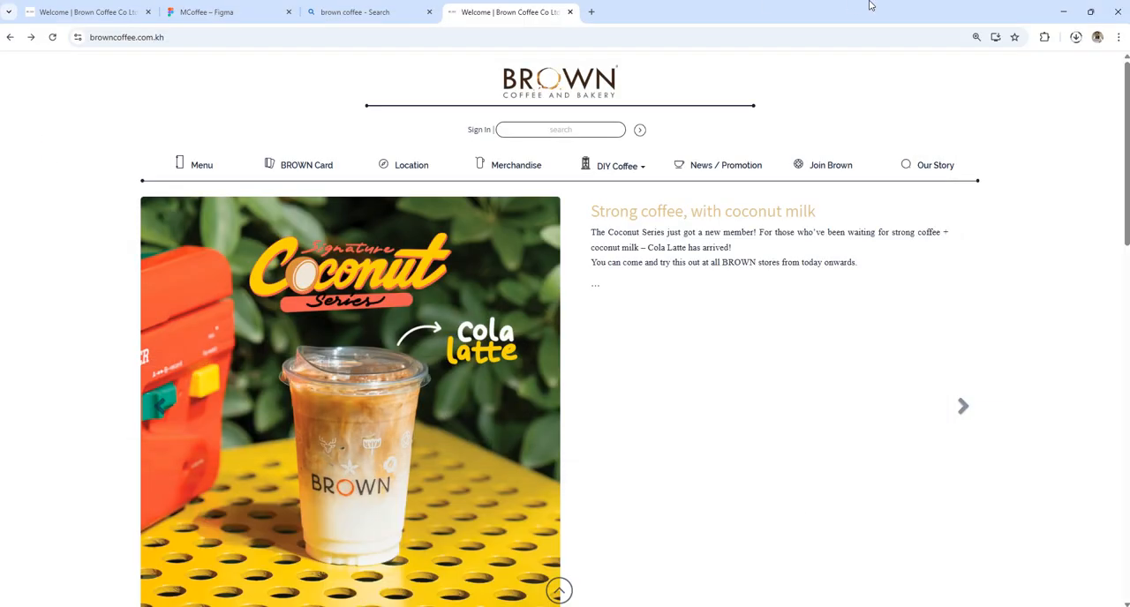
pyautogui.click(1077, 38)
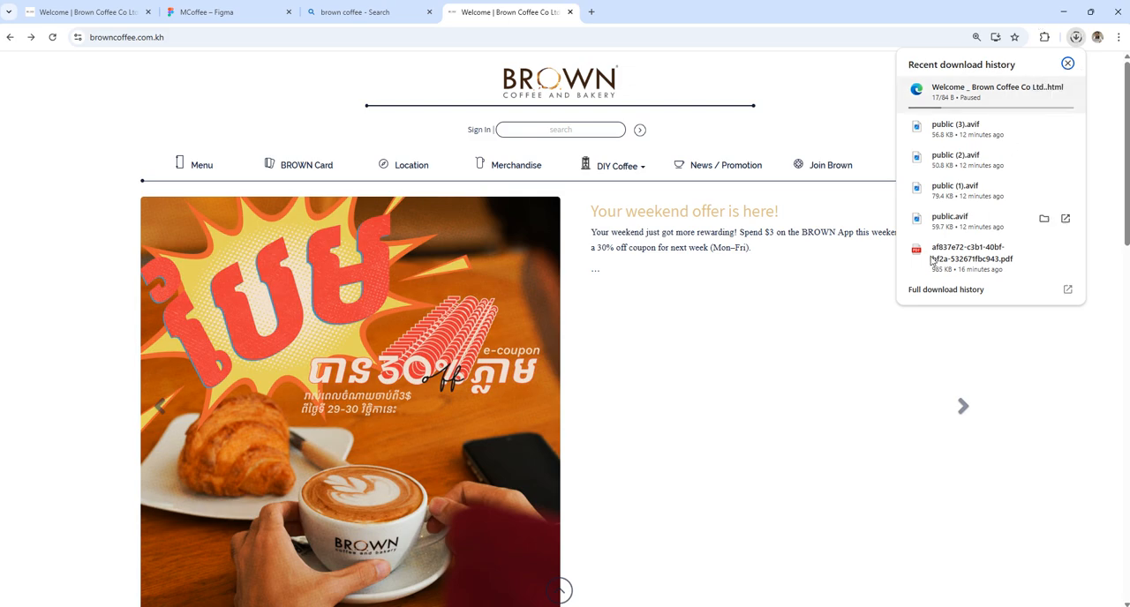
# Step: Switch to Telegram and send public.avif from the Pr#2 folder to the NU-UX/UI-Com2AD1 group as a compressed image
pyautogui.click(683, 606)
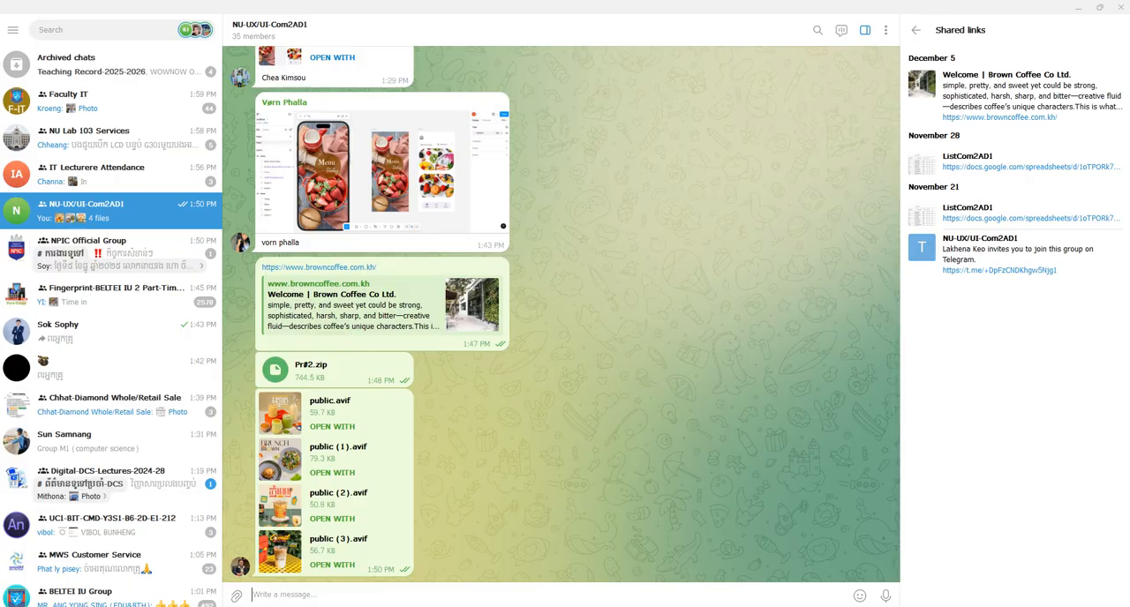
pyautogui.moveTo(606, 606)
pyautogui.click(572, 560)
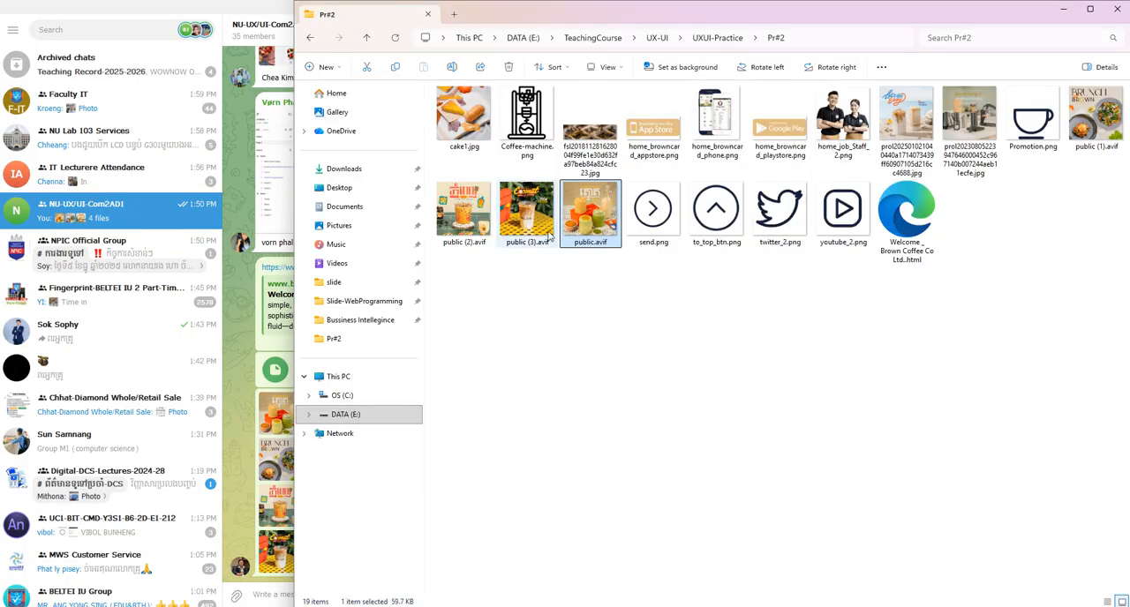
pyautogui.moveTo(610, 196); pyautogui.dragTo(274, 459)
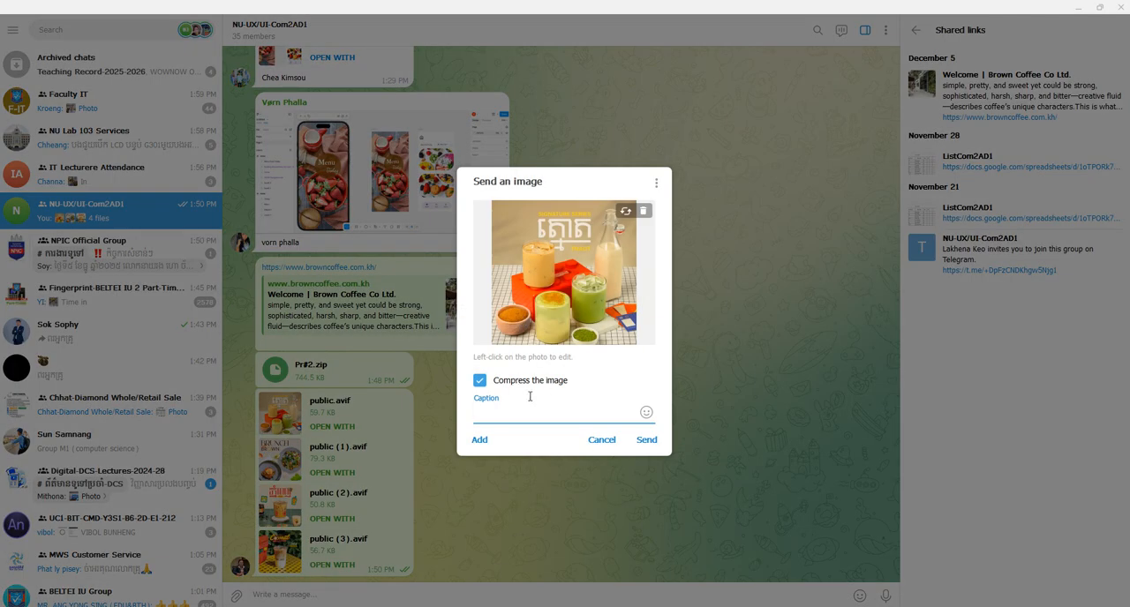
pyautogui.click(646, 441)
# Step: Save the drinks photo sent in the Telegram chat as 1.jpg in the E:\TeachingCourse\UX-UI\UXUI-Practice\Pr#2 folder
pyautogui.rightClick(427, 444)
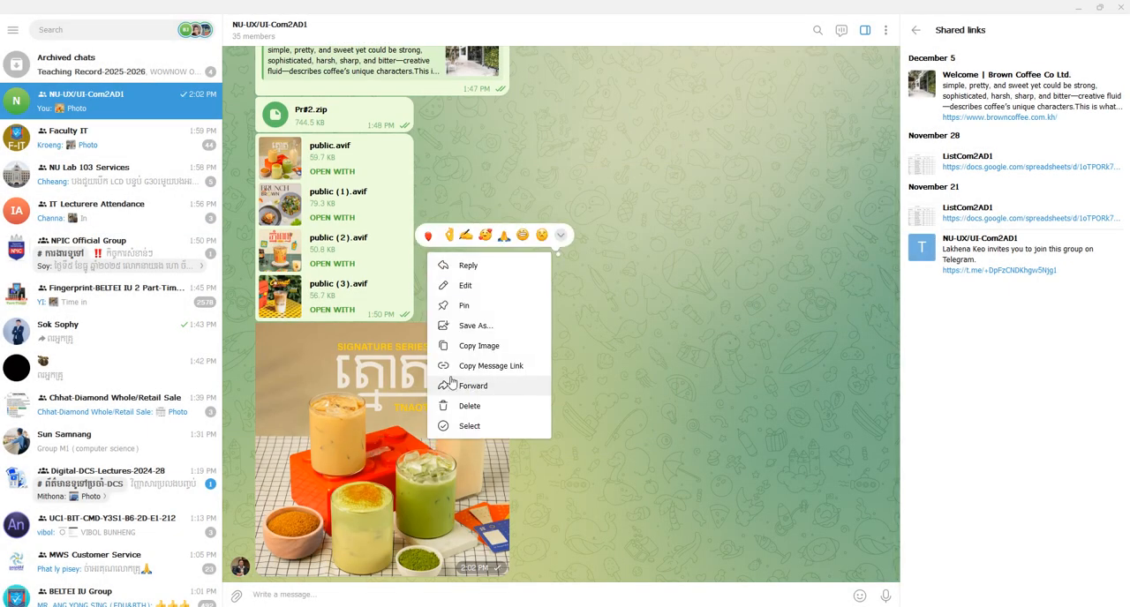
pyautogui.click(475, 326)
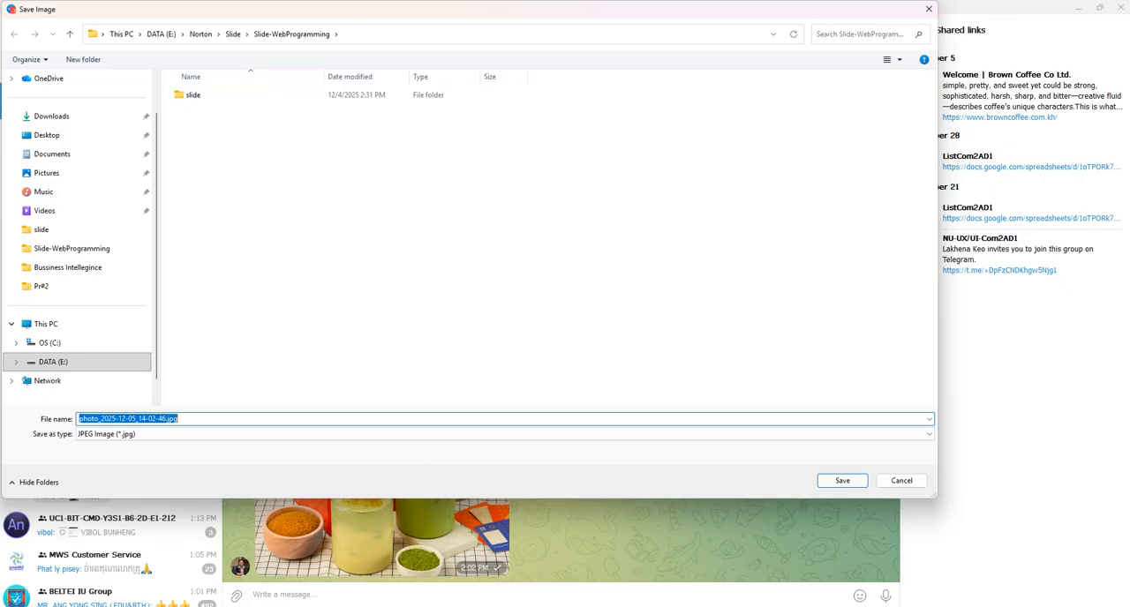
pyautogui.click(606, 606)
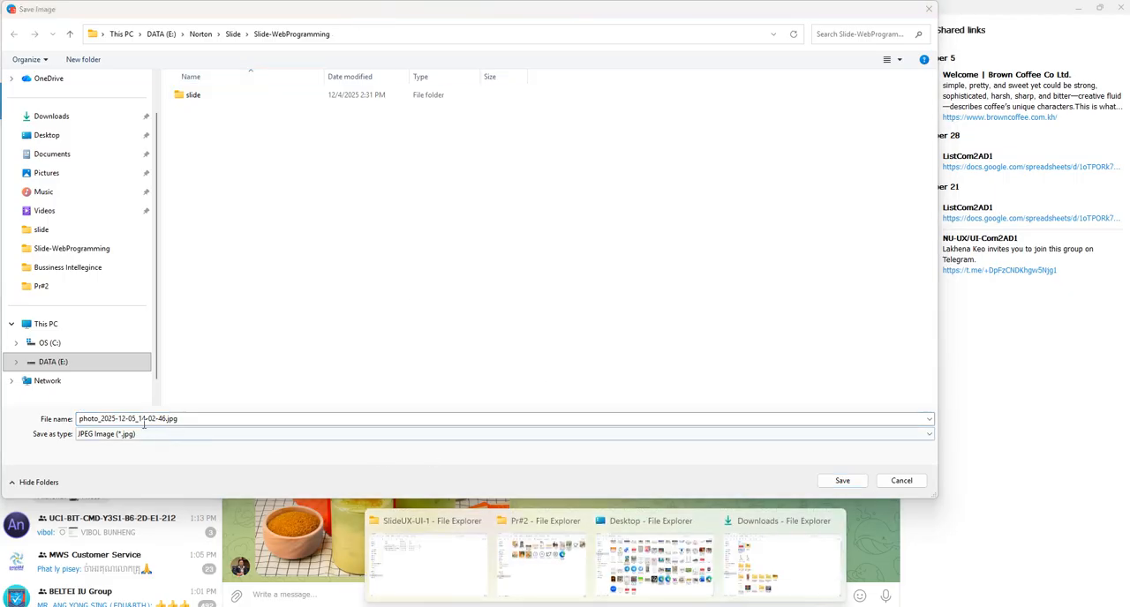
pyautogui.click(570, 568)
pyautogui.click(803, 37)
pyautogui.hotkey('ctrl', 'c')
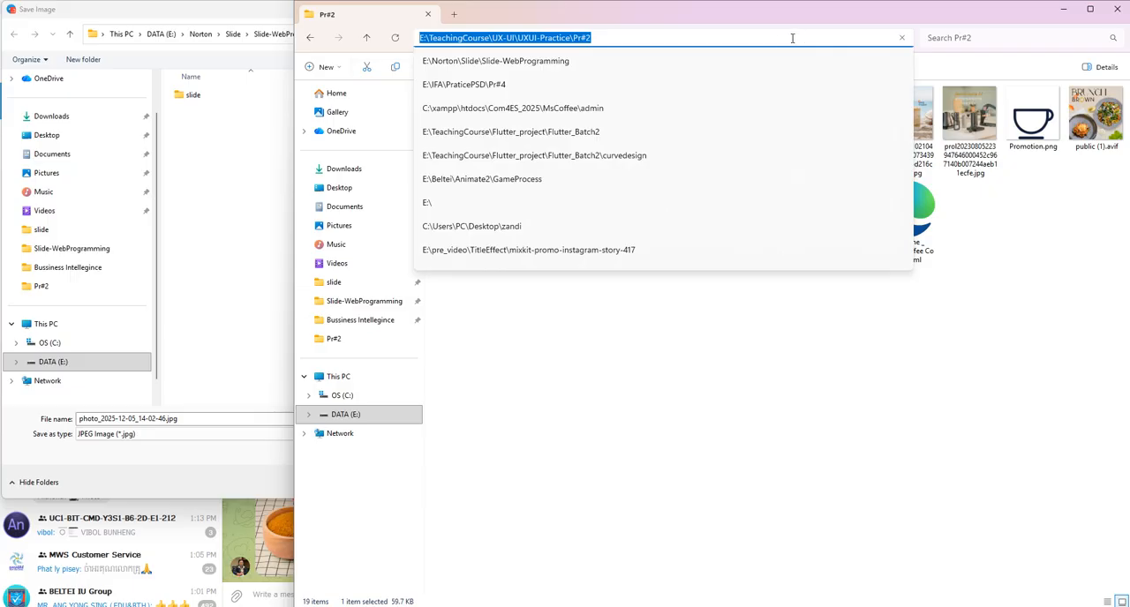
pyautogui.click(266, 91)
pyautogui.click(408, 36)
pyautogui.hotkey('ctrl', 'v')
pyautogui.press('Return')
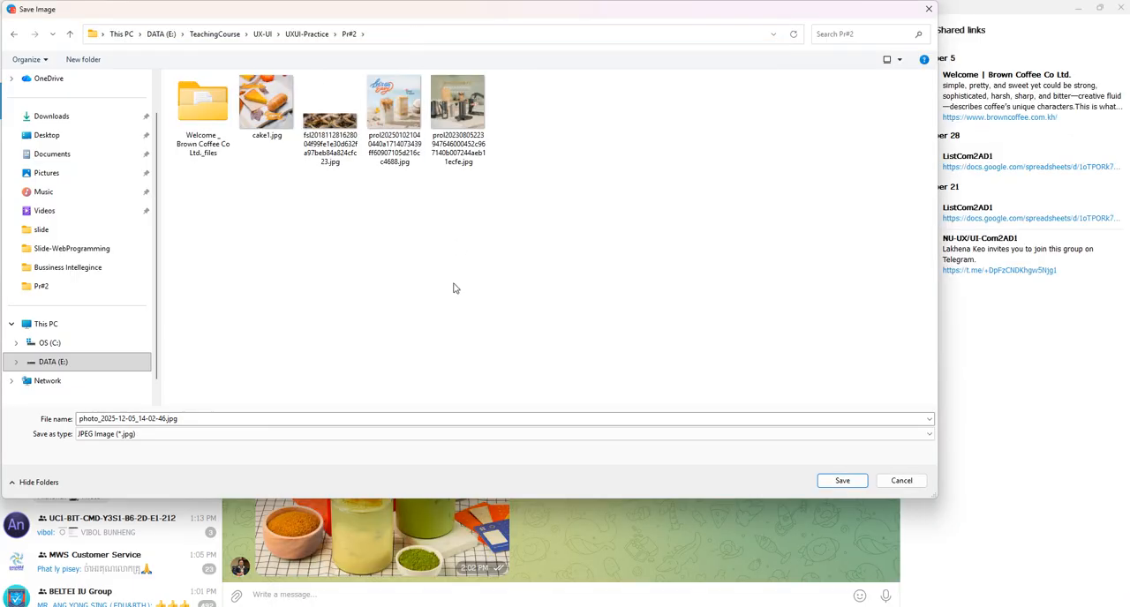
pyautogui.click(241, 418)
pyautogui.write('1')
pyautogui.click(840, 481)
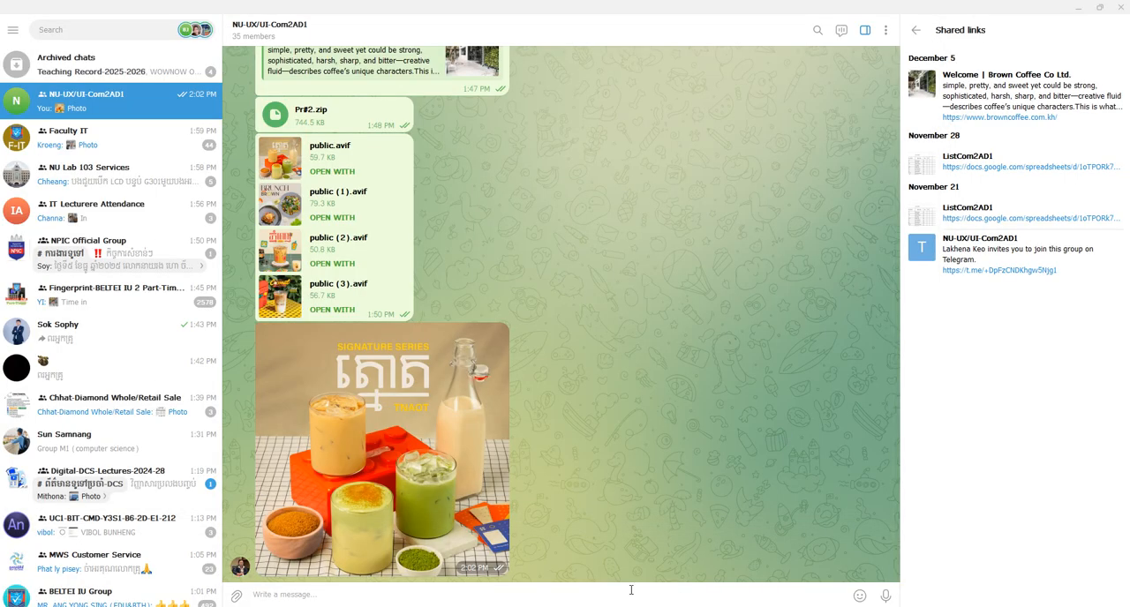
# Step: Switch to the MCoffee file in Figma and import 1.jpg from the Pr#2 folder in File Explorer into the home frame
pyautogui.moveTo(605, 606)
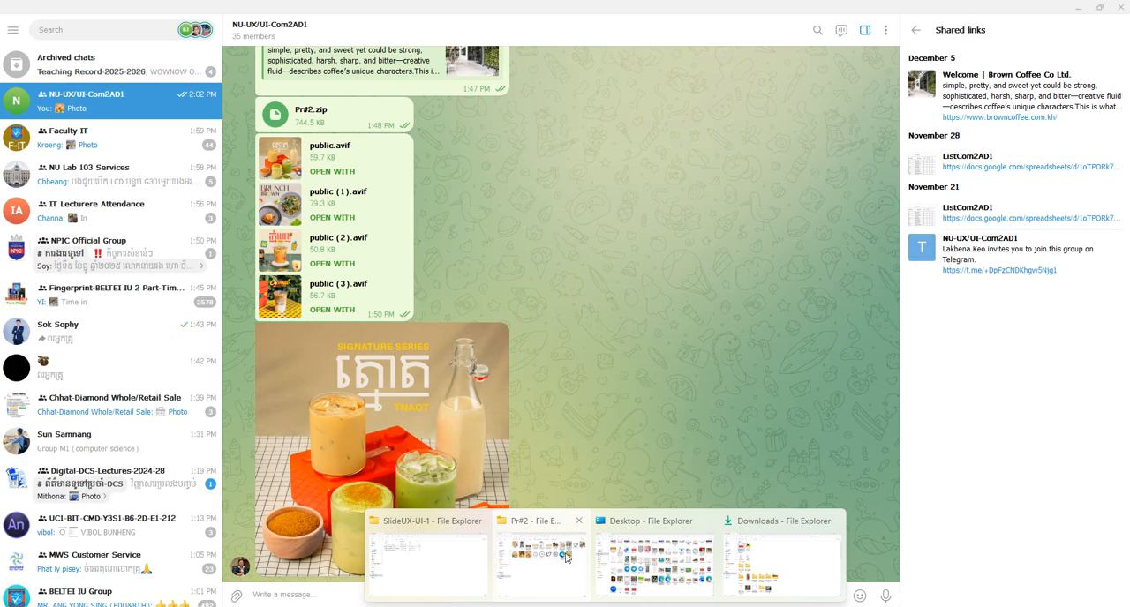
pyautogui.click(566, 558)
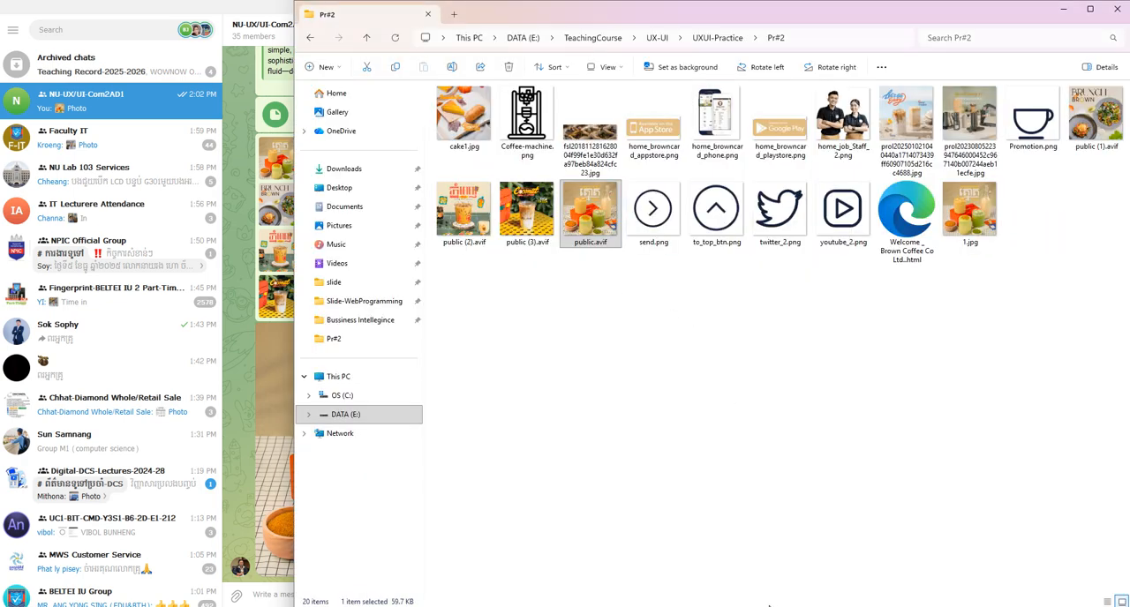
pyautogui.click(980, 212)
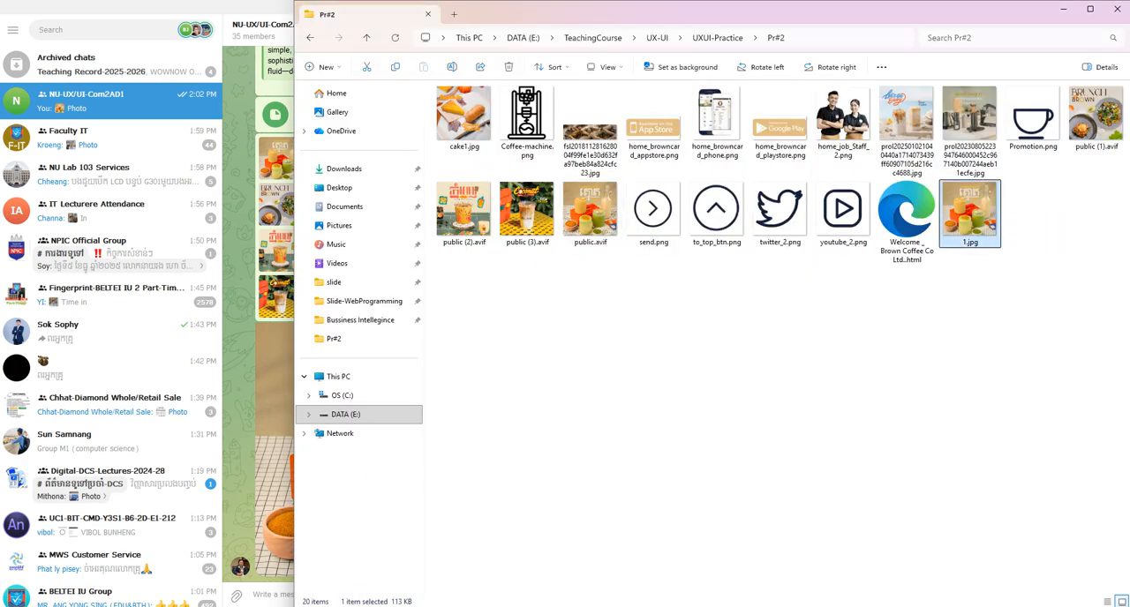
pyautogui.click(521, 606)
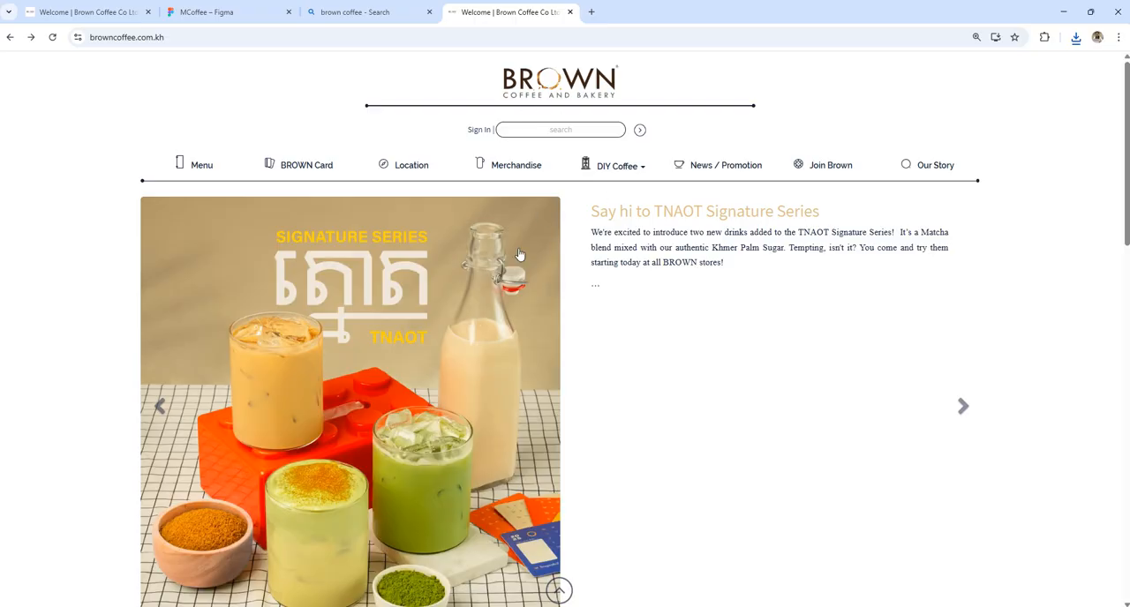
pyautogui.click(192, 8)
pyautogui.moveTo(548, 602)
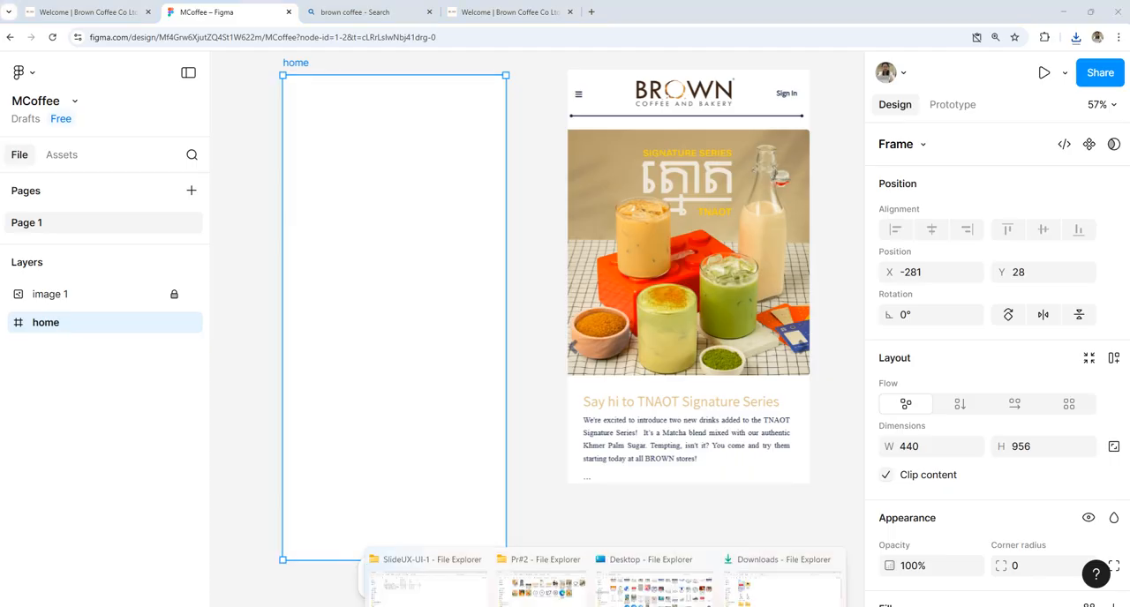
pyautogui.click(552, 560)
pyautogui.moveTo(965, 232); pyautogui.dragTo(362, 370)
# Step: Scale the drinks photo to 440 × 440 so it spans the home frame and place it at about X 0, Y 133
pyautogui.moveTo(368, 303); pyautogui.dragTo(429, 230)
pyautogui.moveTo(611, 108); pyautogui.dragTo(450, 273)
pyautogui.moveTo(345, 323); pyautogui.dragTo(403, 206)
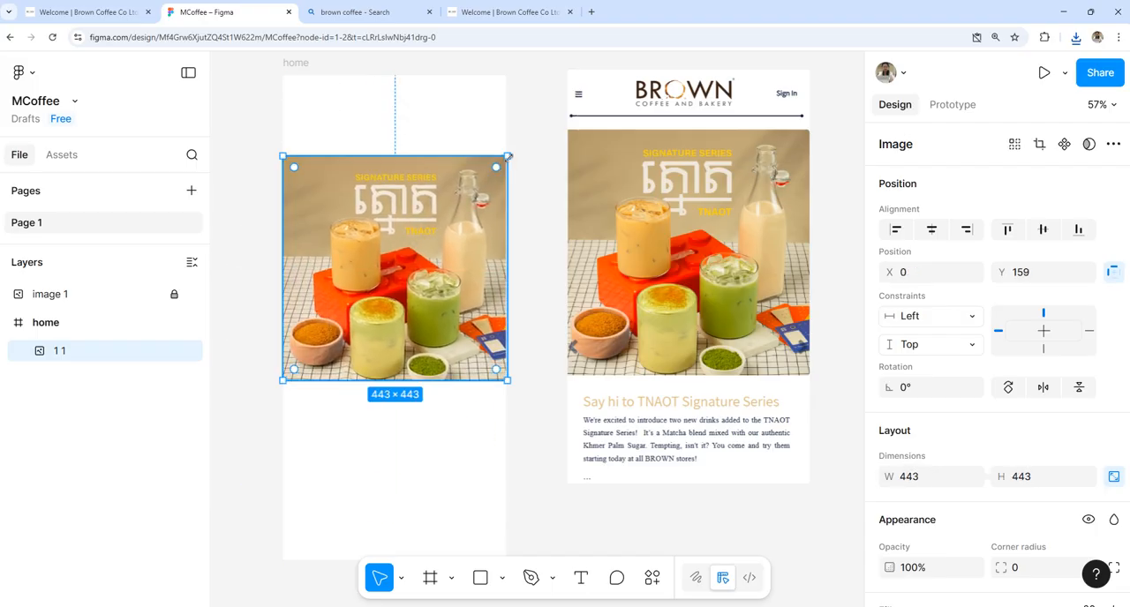
pyautogui.moveTo(509, 155); pyautogui.dragTo(483, 179)
pyautogui.moveTo(427, 232)
pyautogui.mouseDown()
pyautogui.moveTo(444, 215)
pyautogui.moveTo(427, 221)
pyautogui.mouseUp()
pyautogui.moveTo(485, 167)
pyautogui.mouseDown()
pyautogui.moveTo(506, 145)
pyautogui.moveTo(490, 180)
pyautogui.mouseUp()
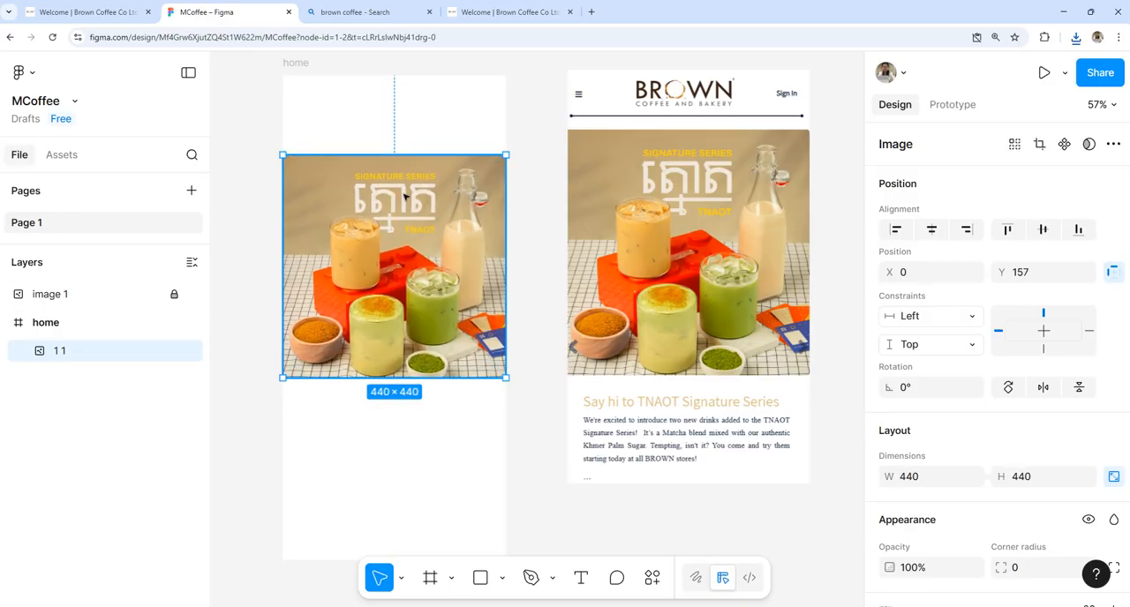
pyautogui.moveTo(403, 192); pyautogui.dragTo(402, 181)
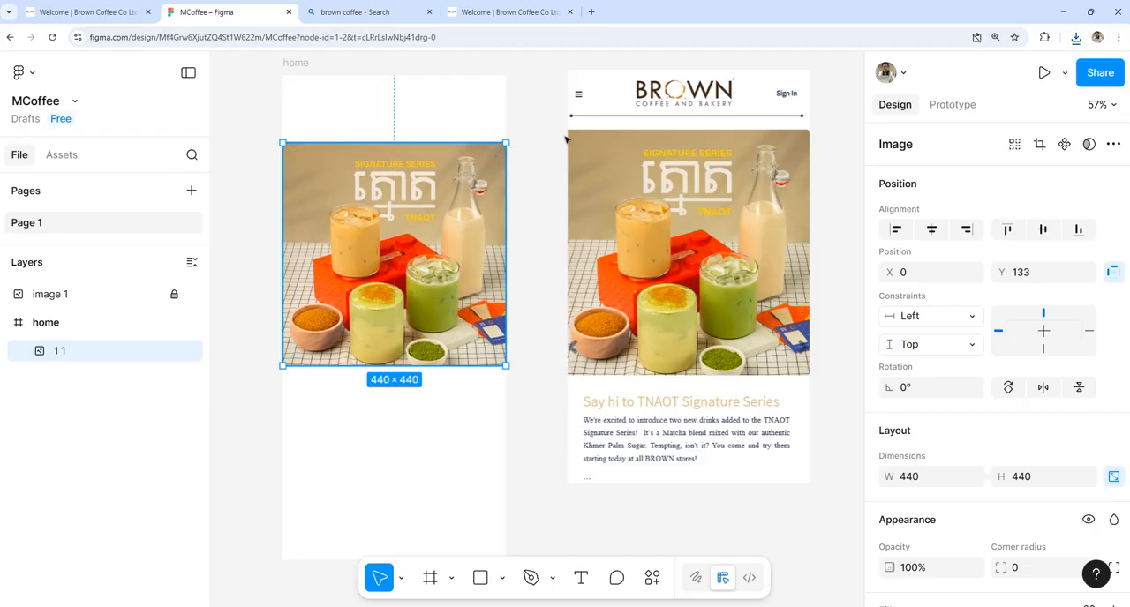
pyautogui.click(549, 130)
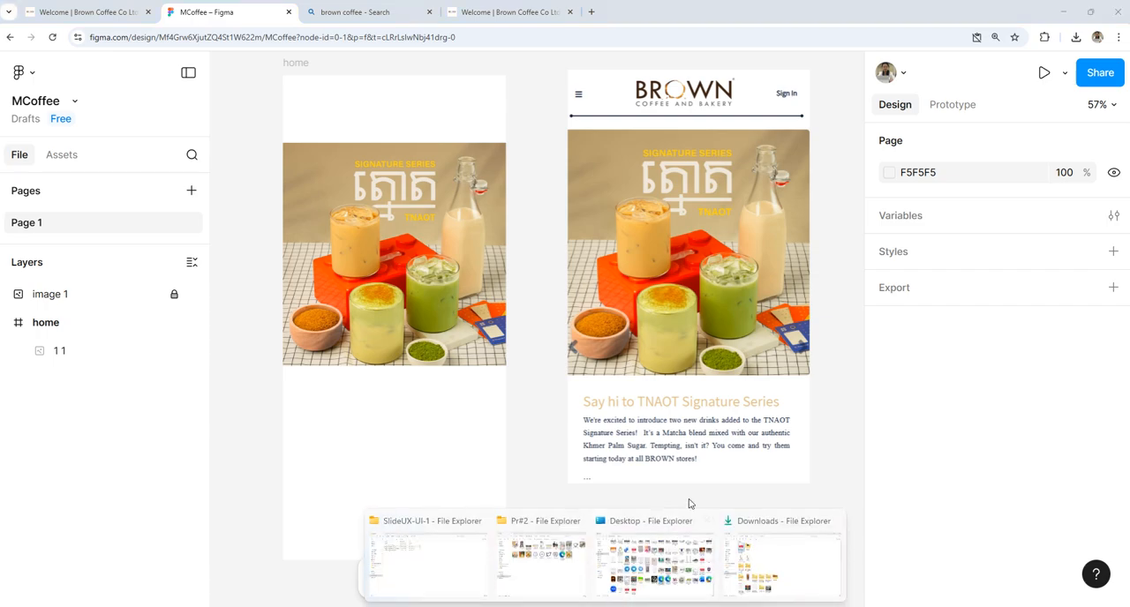
# Step: Import Com_Small_Logo.png from the Desktop folder Welcome _ Brown Coffee Co Ltd._files in File Explorer into the home frame
pyautogui.click(551, 556)
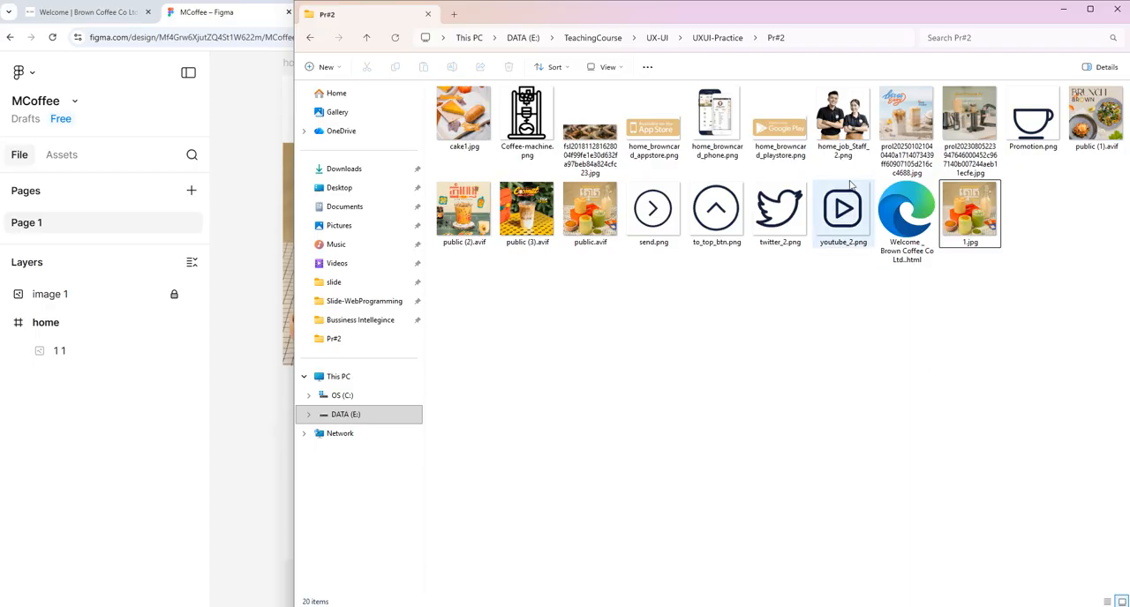
pyautogui.click(716, 38)
pyautogui.doubleClick(485, 106)
pyautogui.moveTo(606, 606)
pyautogui.click(660, 570)
pyautogui.scroll(15, 912, 157)
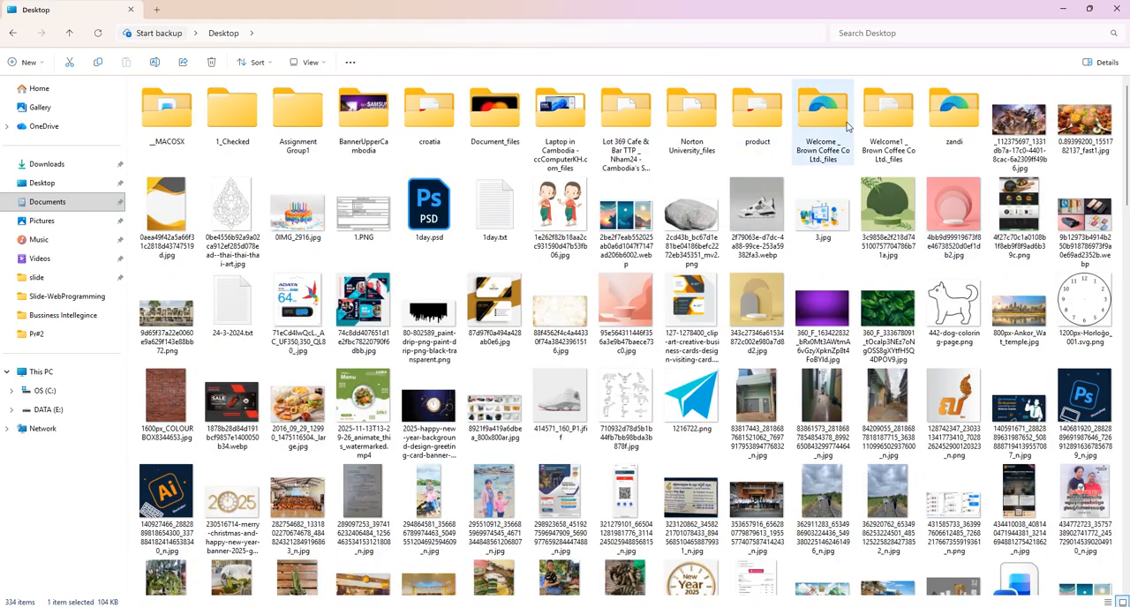
pyautogui.doubleClick(812, 119)
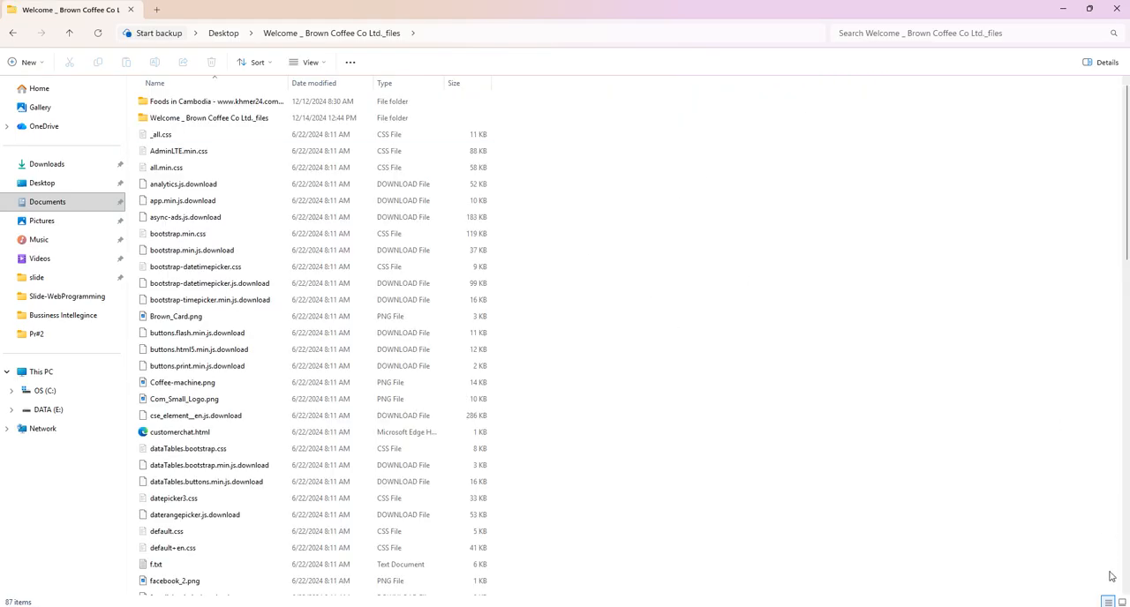
pyautogui.click(1122, 601)
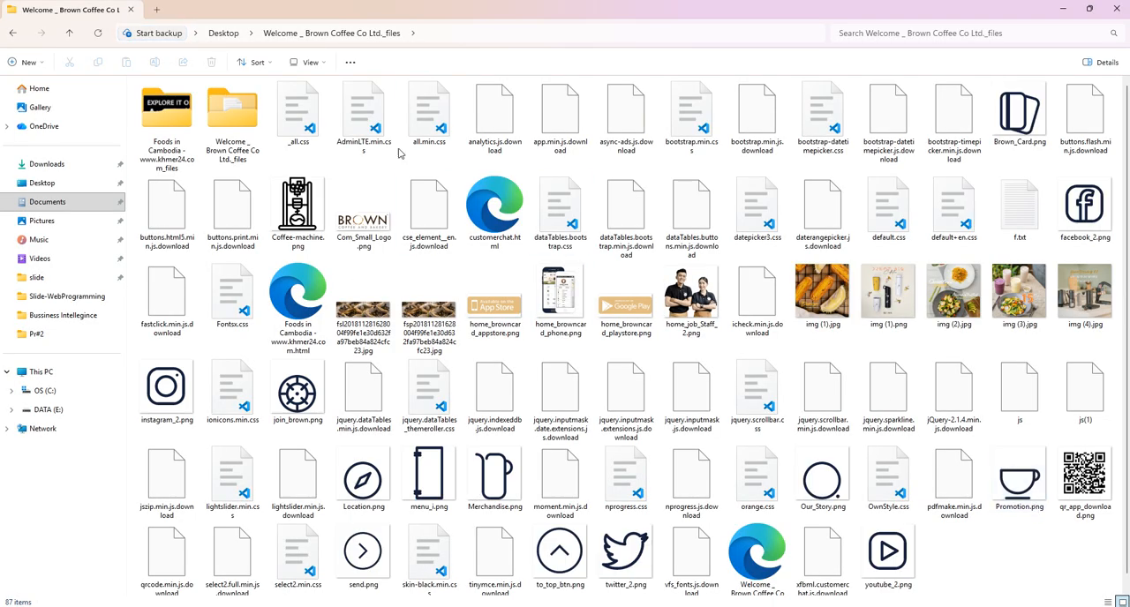
pyautogui.moveTo(338, 237); pyautogui.dragTo(369, 108)
# Step: Move the drinks photo down to about Y 168 and fit the logo above it at 215 × 71, X 113, Y 44
pyautogui.moveTo(493, 64); pyautogui.dragTo(473, 93)
pyautogui.moveTo(438, 183)
pyautogui.mouseDown()
pyautogui.moveTo(444, 201)
pyautogui.moveTo(443, 186)
pyautogui.mouseUp()
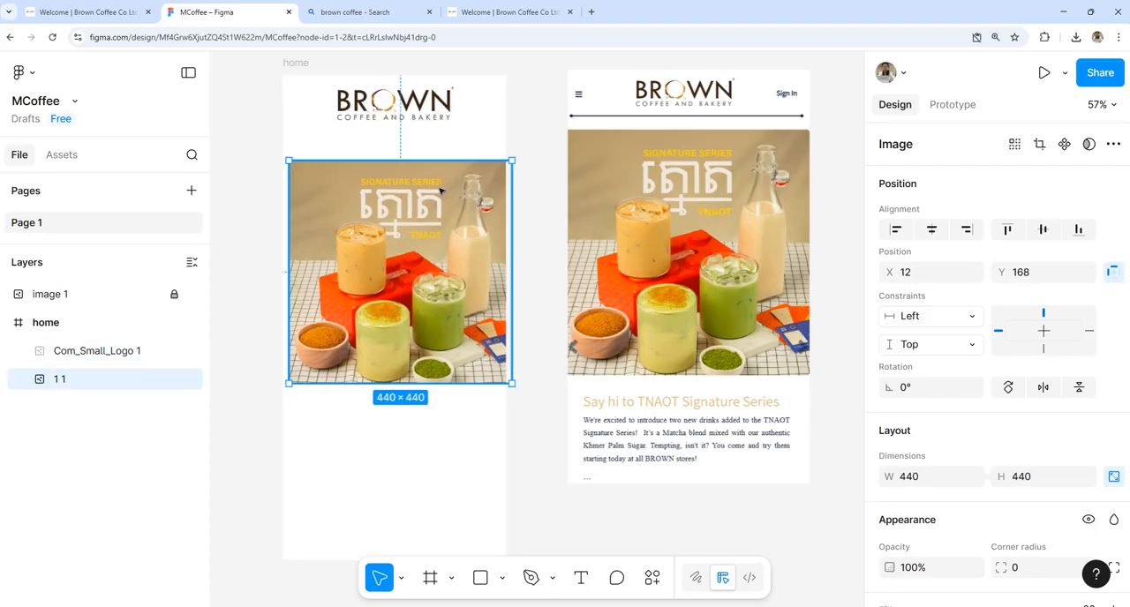
pyautogui.moveTo(457, 83); pyautogui.dragTo(414, 118)
# Step: Add the text "Sign in" to the right of the logo at about X 365, Y 75
pyautogui.click(581, 577)
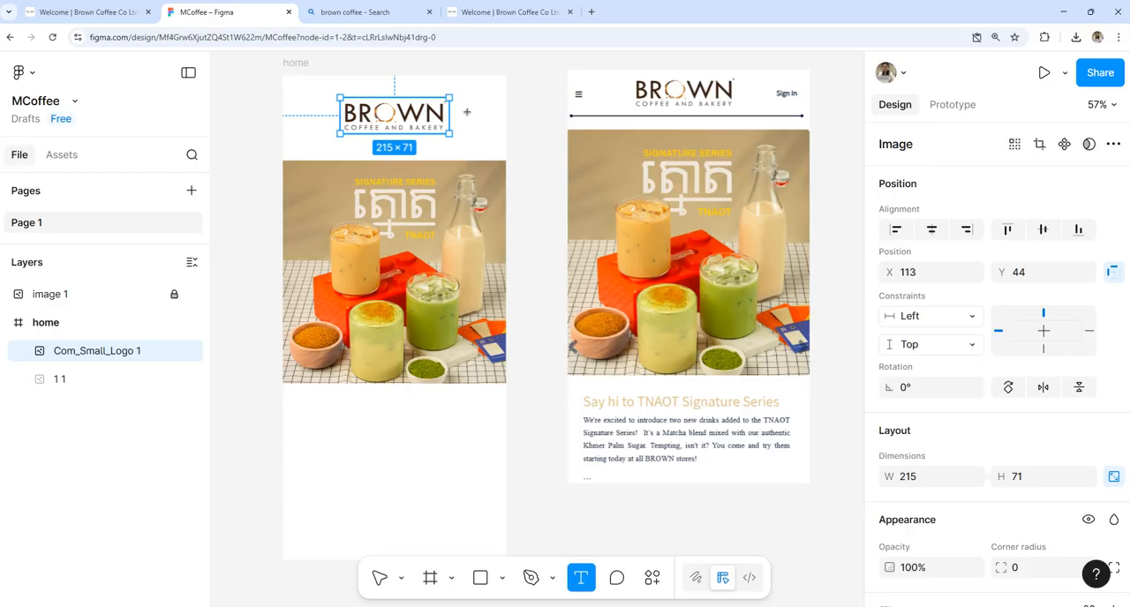
pyautogui.click(467, 112)
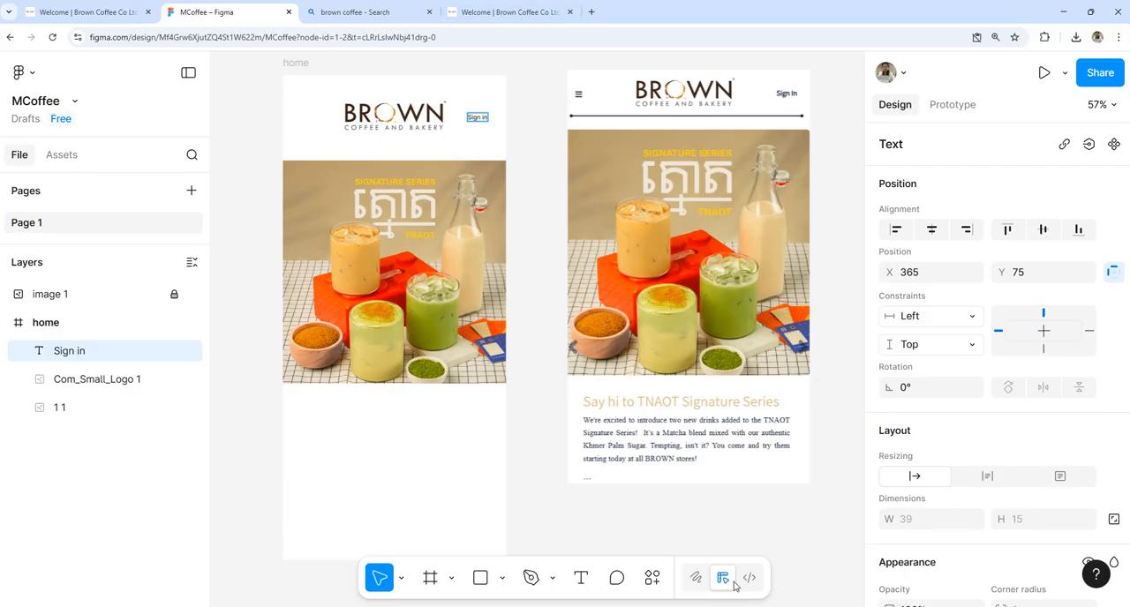
# Step: Find "menu" in the asset library and insert the Simple Design System hamburger Menu icon left of the logo
pyautogui.click(653, 579)
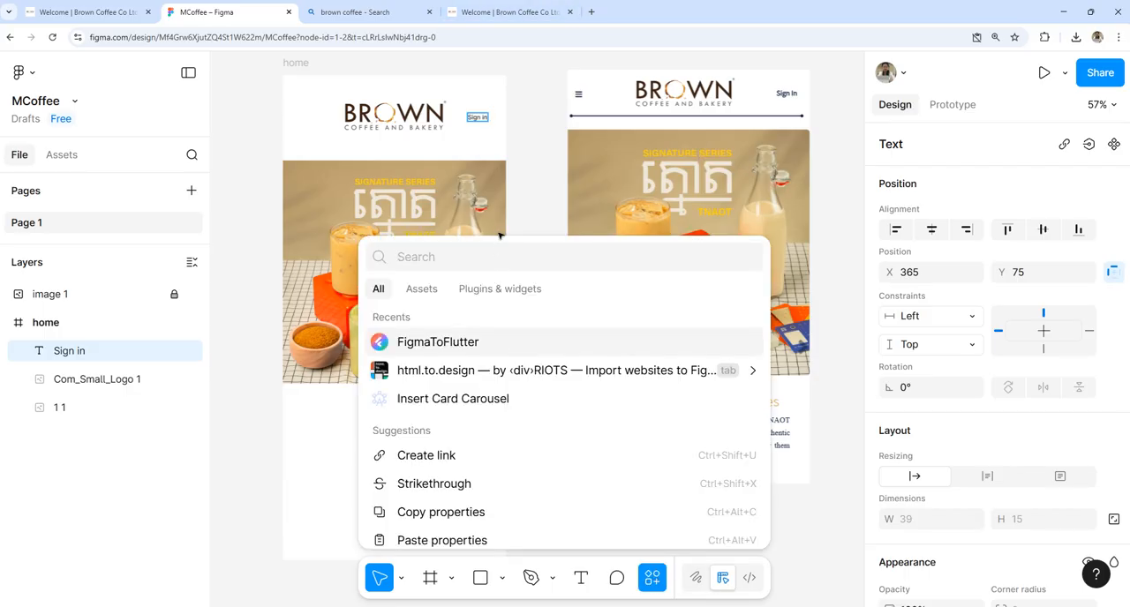
pyautogui.write('menu')
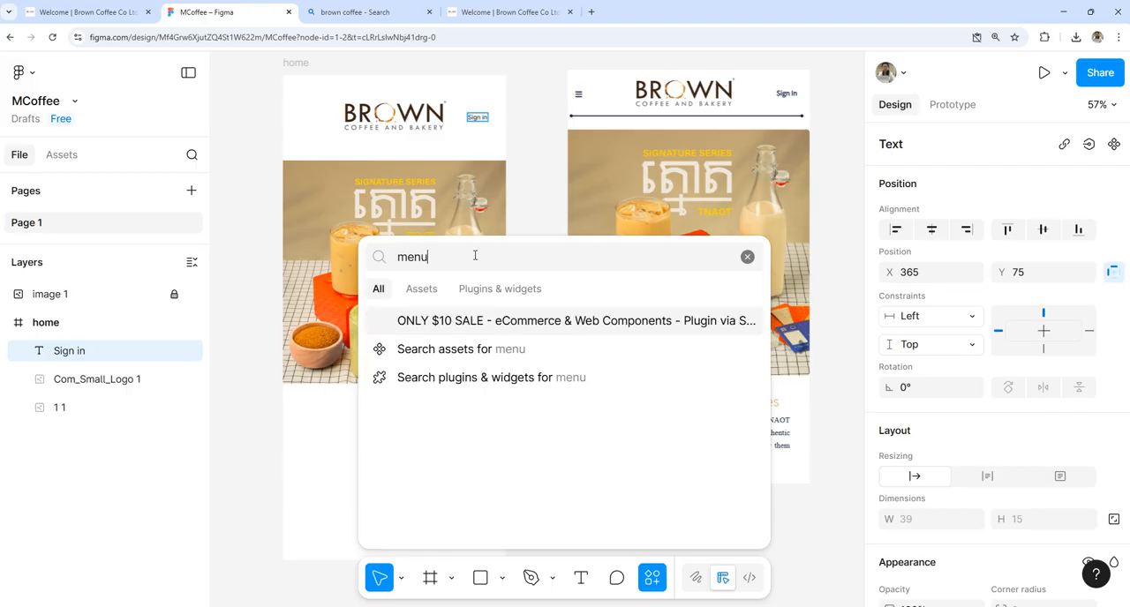
pyautogui.click(425, 291)
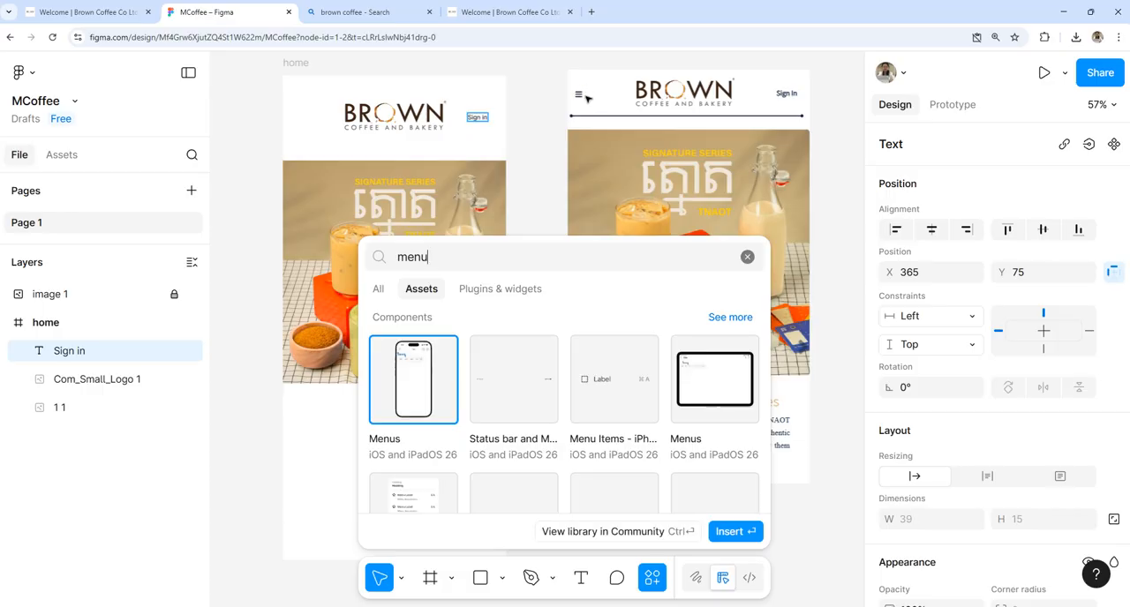
pyautogui.scroll(-5, 562, 392)
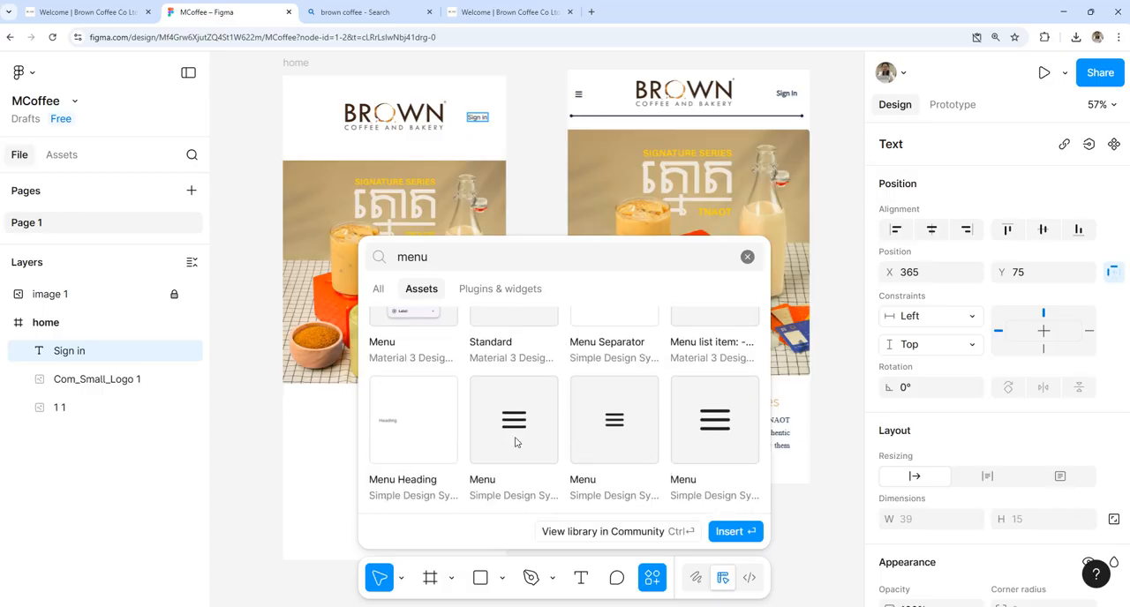
pyautogui.moveTo(523, 419); pyautogui.dragTo(302, 116)
pyautogui.click(313, 152)
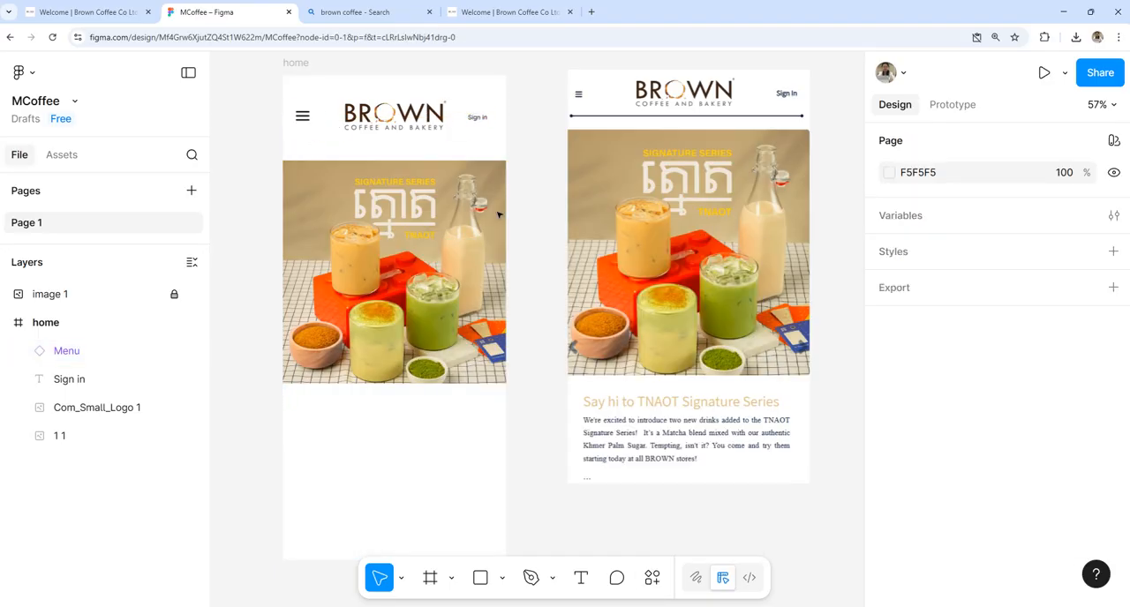
# Step: Search the asset library for a "line" component that could serve as the header divider
pyautogui.click(652, 577)
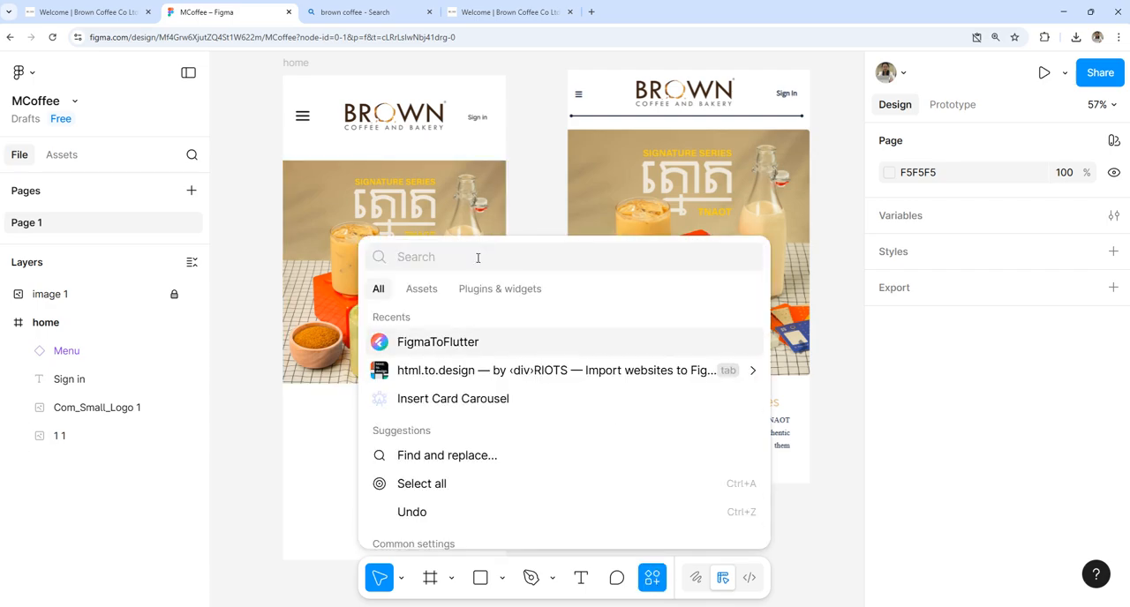
pyautogui.write('line')
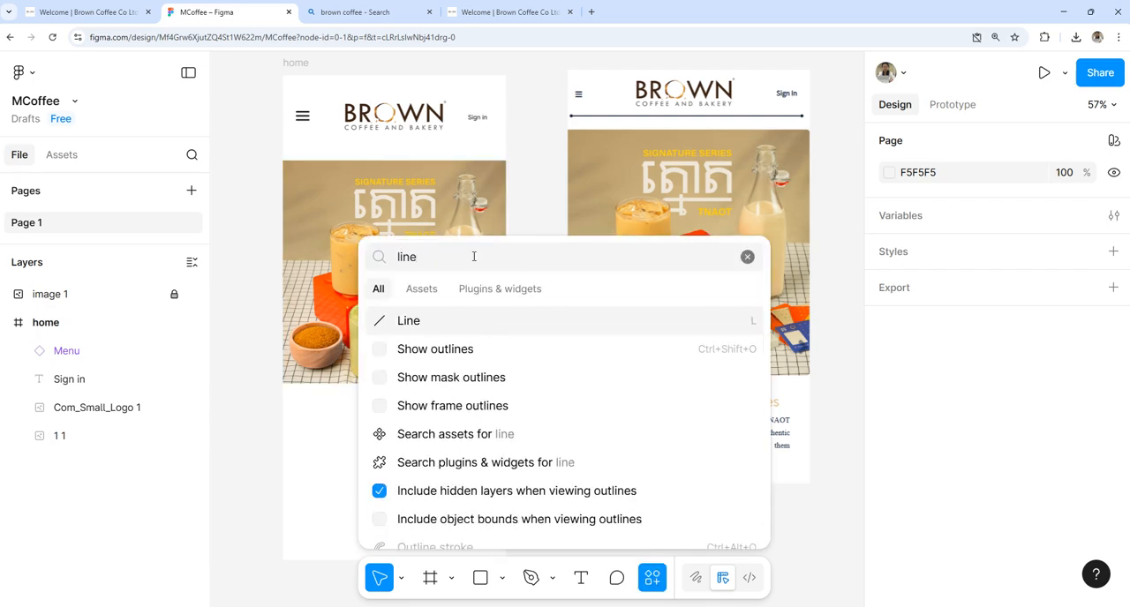
pyautogui.click(416, 293)
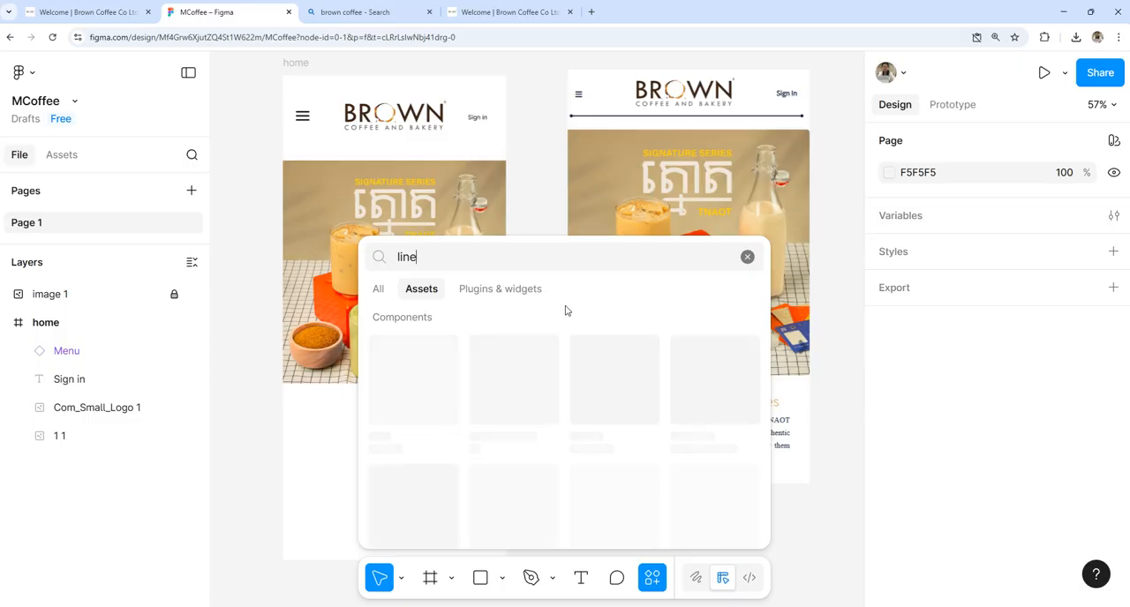
pyautogui.scroll(-5, 437, 398)
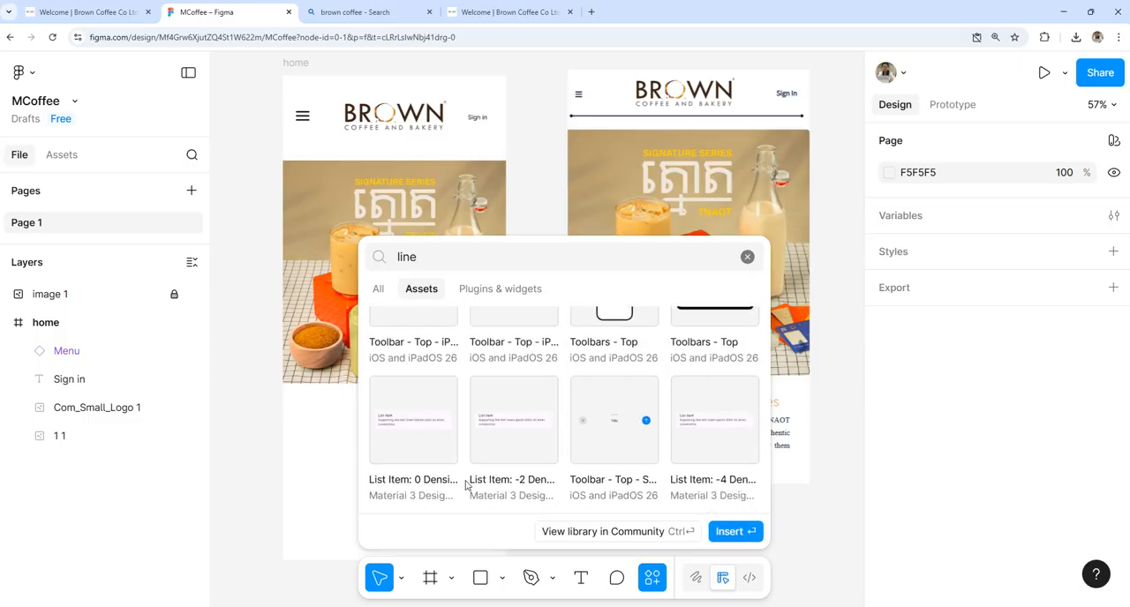
pyautogui.scroll(5, 467, 444)
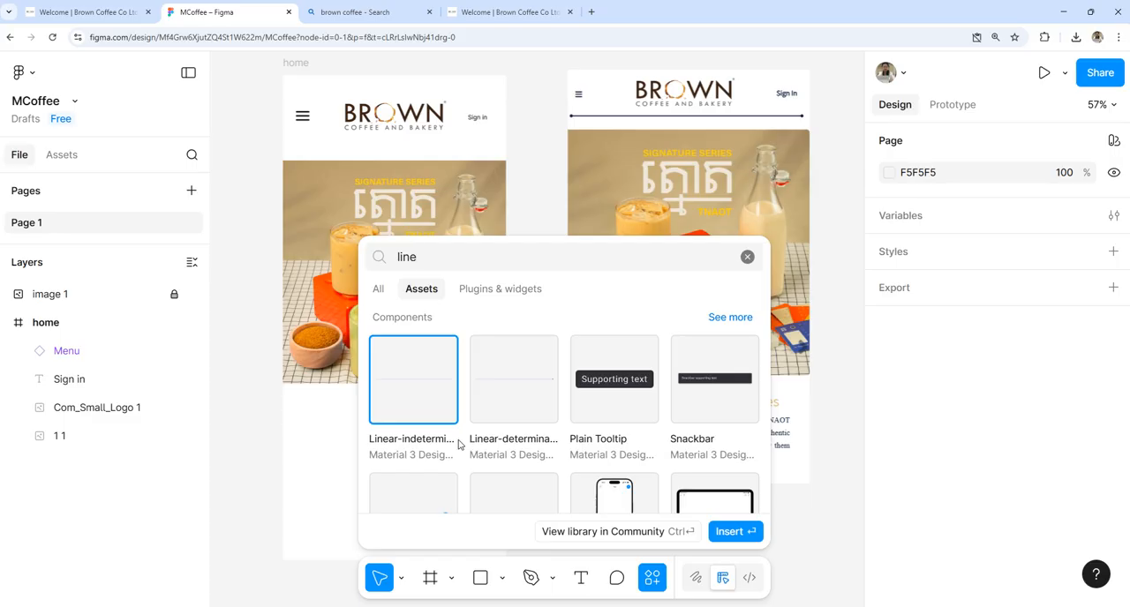
# Step: Draw a horizontal line about 373 wide between the logo and the drinks photo, at about X 31, Y 129
pyautogui.click(502, 577)
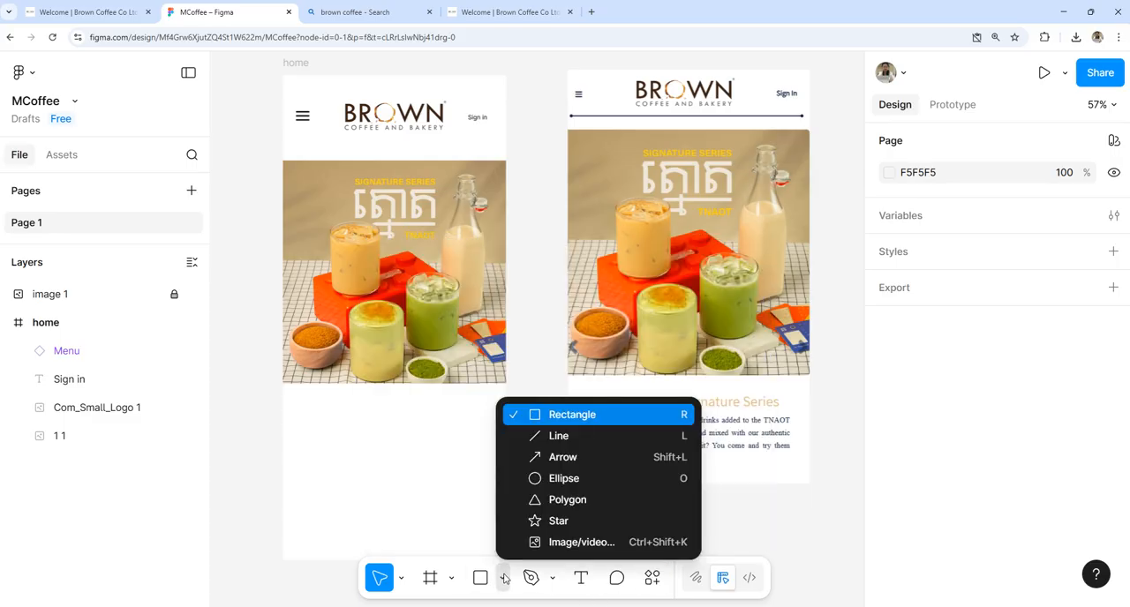
pyautogui.click(551, 437)
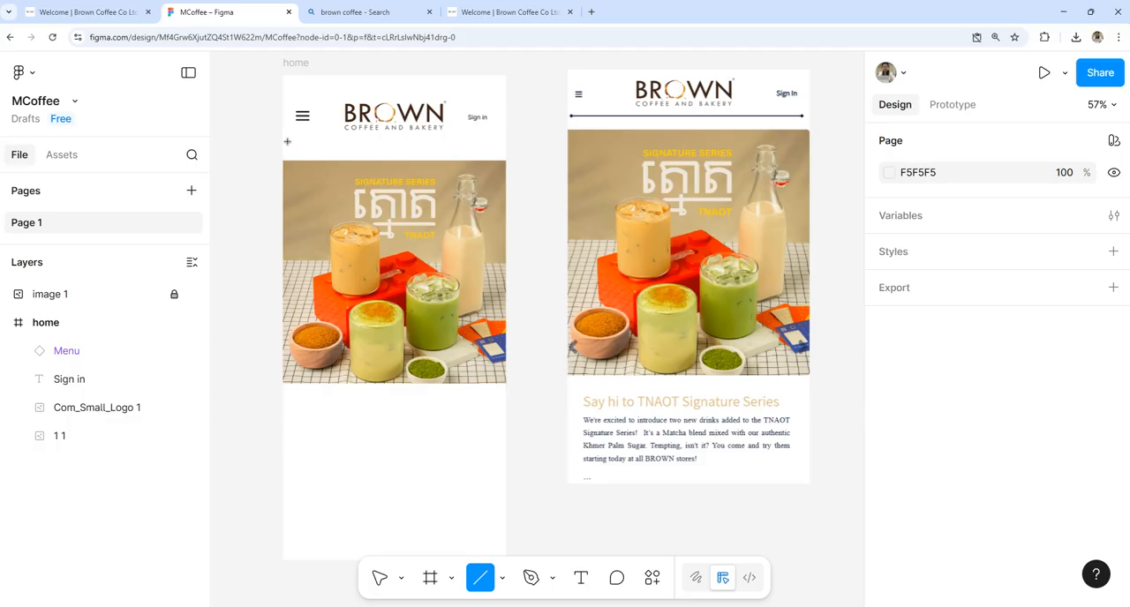
pyautogui.moveTo(298, 140); pyautogui.dragTo(487, 140)
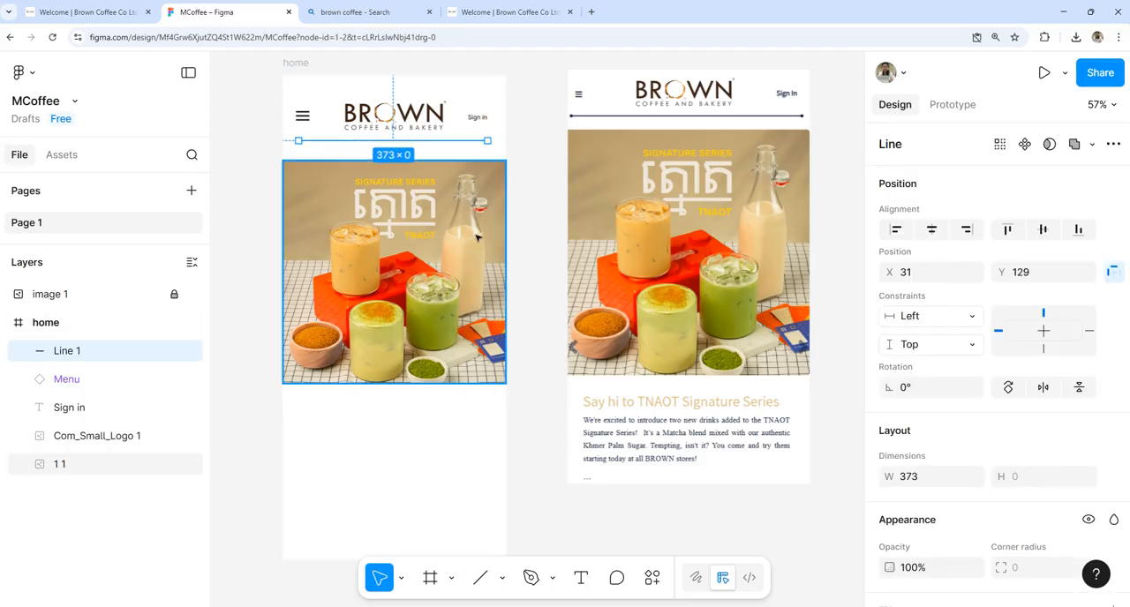
# Step: Raise the Sign in text and menu icon in the header, and shift the logo and divider line slightly down, with the line at about Y 139
pyautogui.scroll(5, 462, 242)
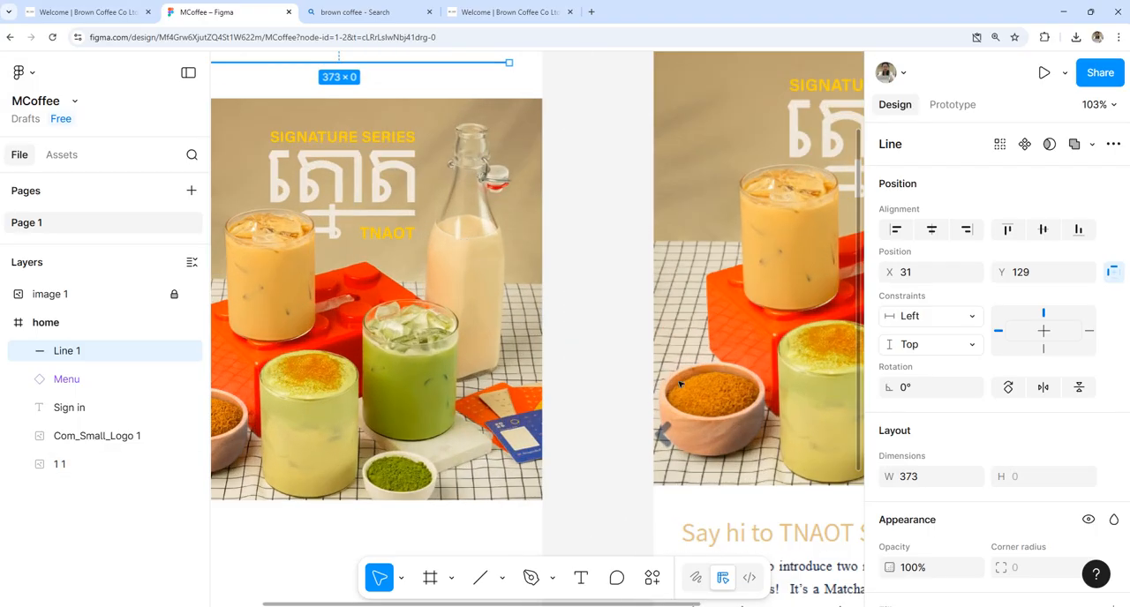
pyautogui.scroll(5, 532, 280)
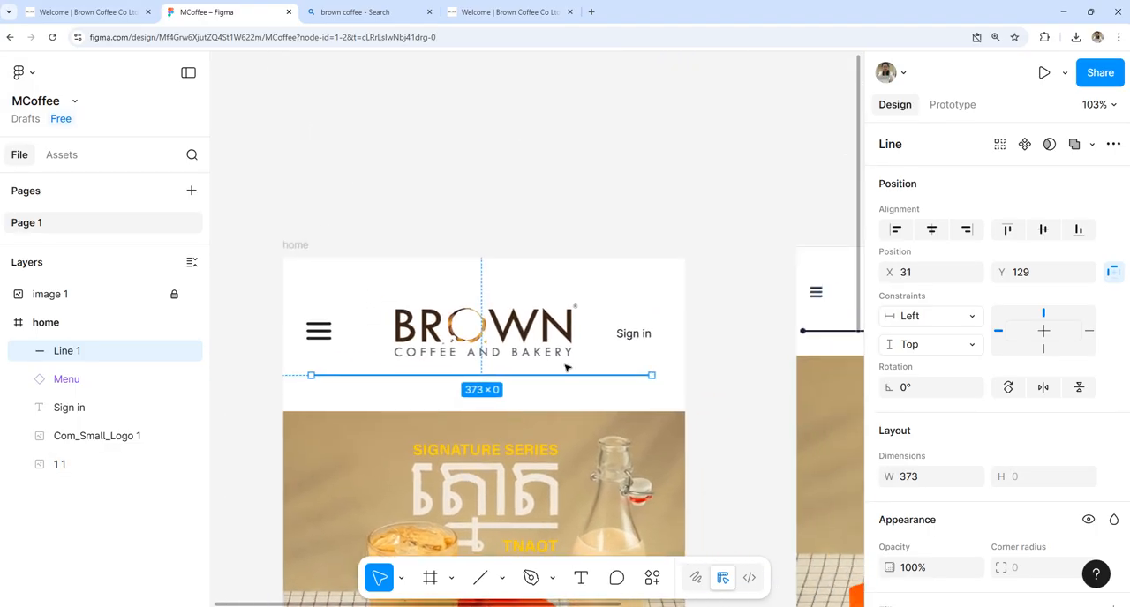
pyautogui.moveTo(583, 378); pyautogui.dragTo(583, 379)
pyautogui.moveTo(634, 334); pyautogui.dragTo(644, 298)
pyautogui.moveTo(328, 335); pyautogui.dragTo(327, 311)
pyautogui.moveTo(477, 335); pyautogui.dragTo(479, 339)
pyautogui.moveTo(577, 379); pyautogui.dragTo(577, 385)
pyautogui.click(615, 351)
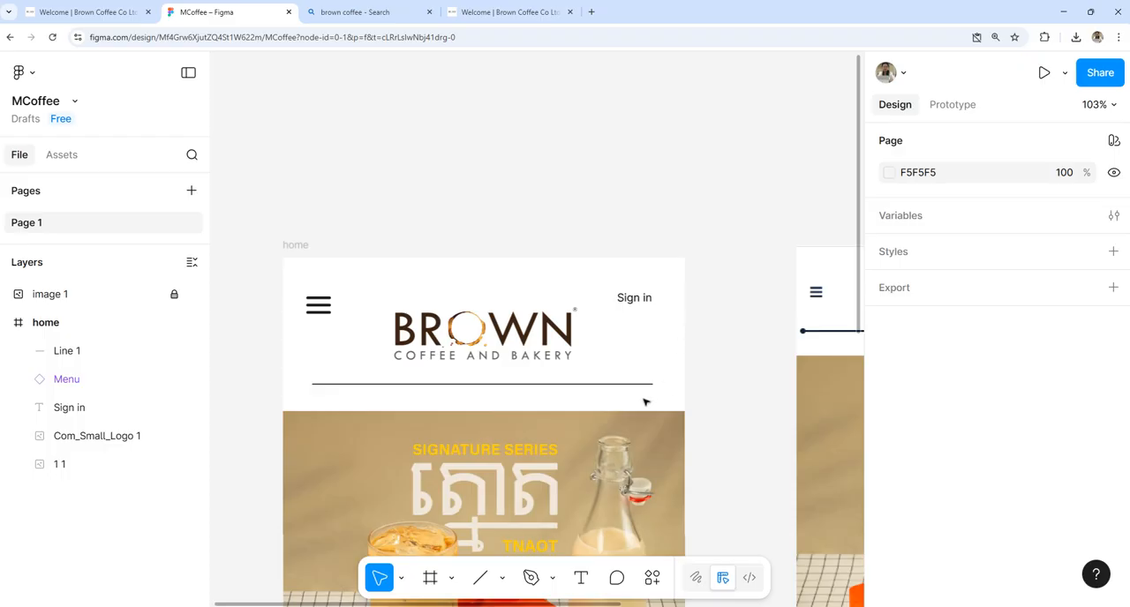
# Step: Draw an ellipse about 14 × 16 on the divider's right end and fill it with the brown 3B2313 sampled from the logo
pyautogui.click(502, 578)
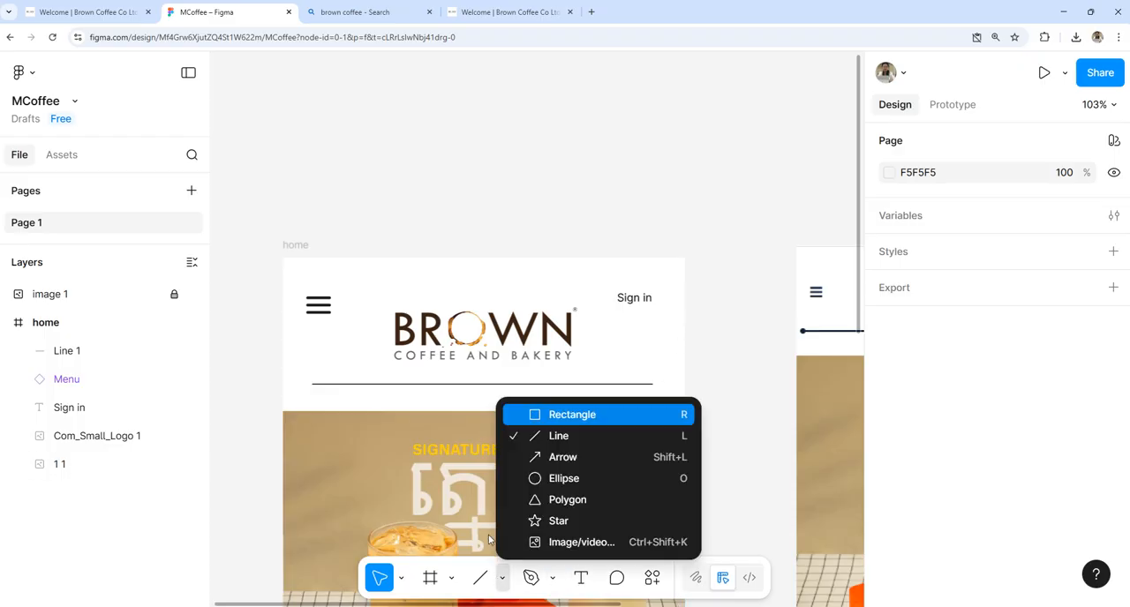
pyautogui.click(558, 478)
pyautogui.moveTo(646, 378); pyautogui.dragTo(657, 391)
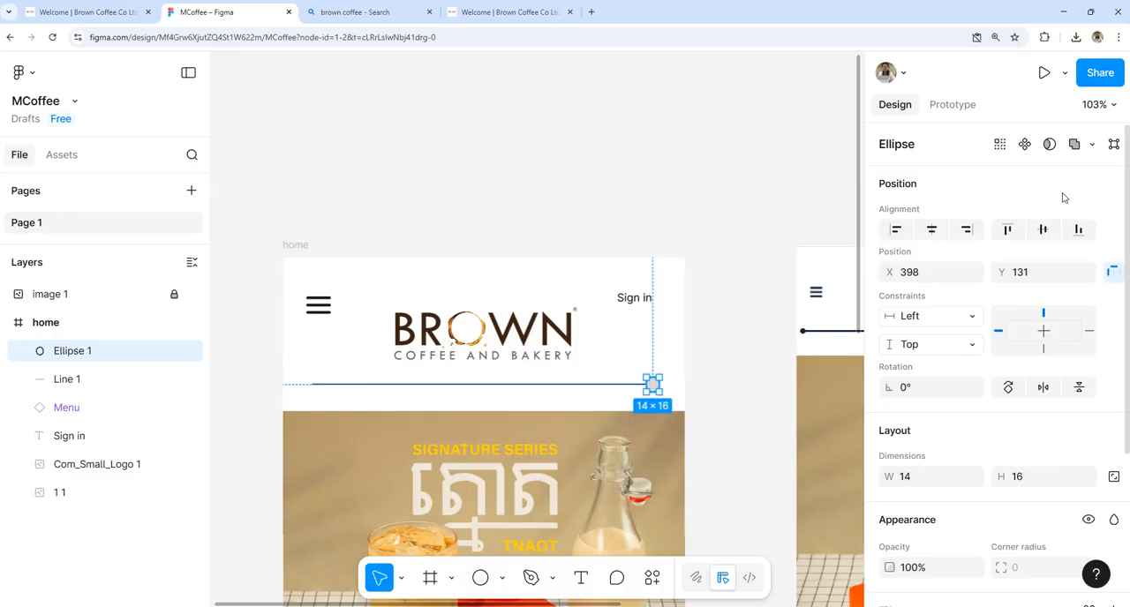
pyautogui.scroll(-3, 1014, 452)
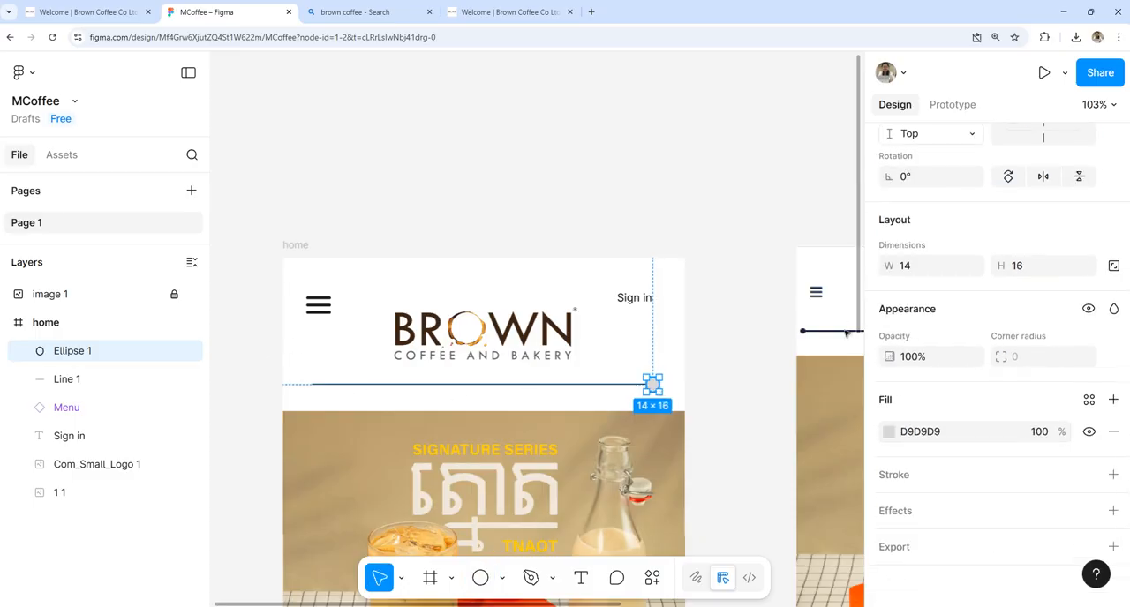
pyautogui.click(889, 431)
pyautogui.click(677, 462)
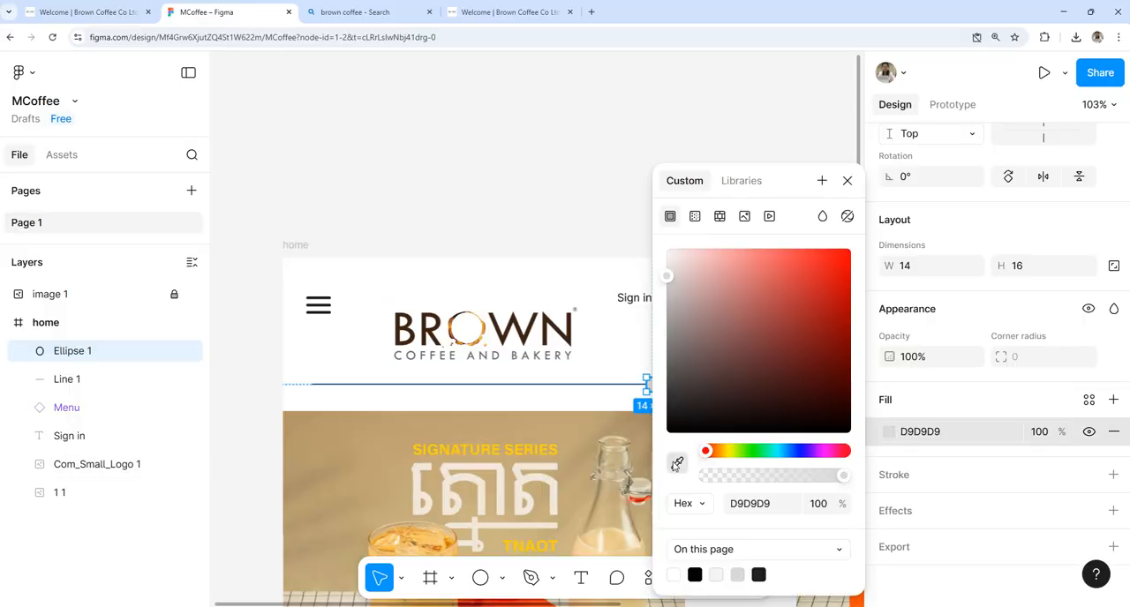
pyautogui.click(559, 326)
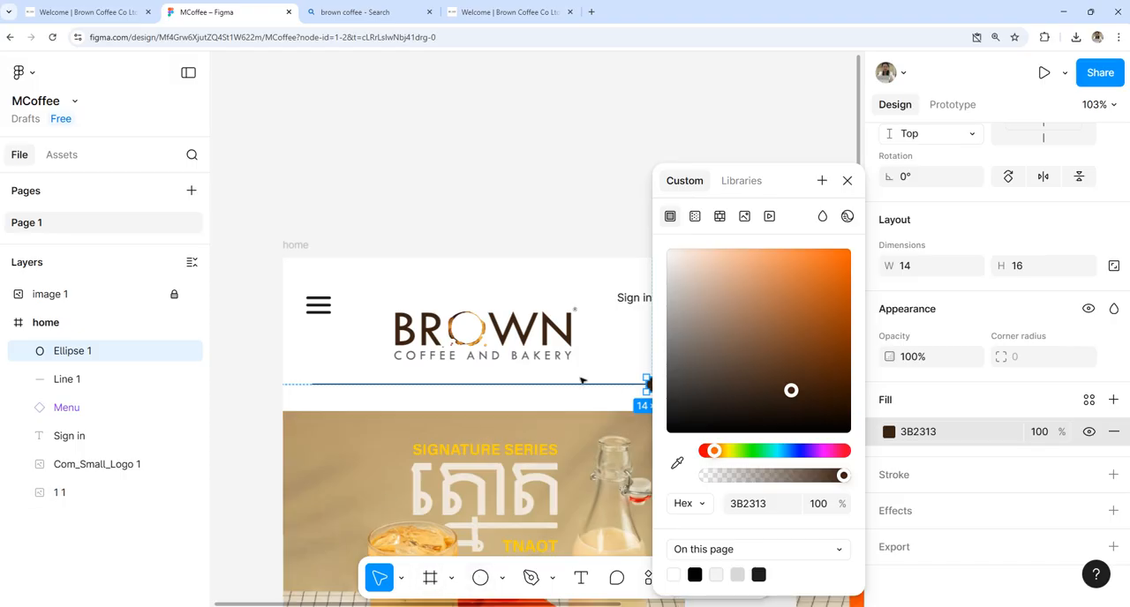
# Step: Duplicate the brown ellipse onto the left end of the divider line
pyautogui.moveTo(649, 386); pyautogui.dragTo(307, 384)
pyautogui.click(651, 353)
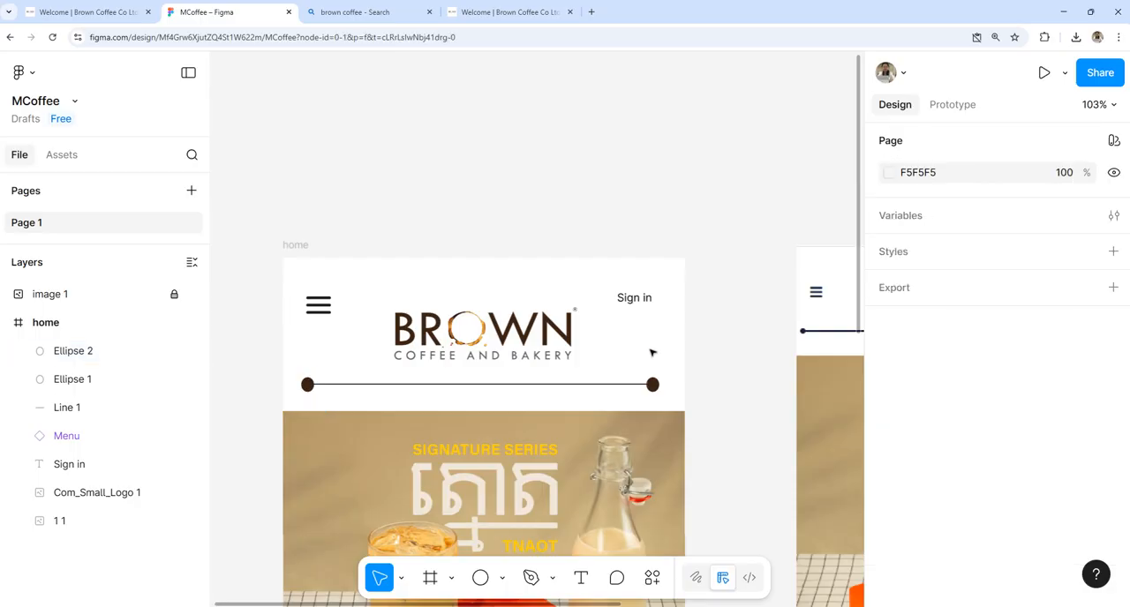
pyautogui.hotkey('ctrl', 'z')
# Step: Shrink the ellipse at the divider's right end to about 9 × 10, centred on the line's end
pyautogui.click(652, 382)
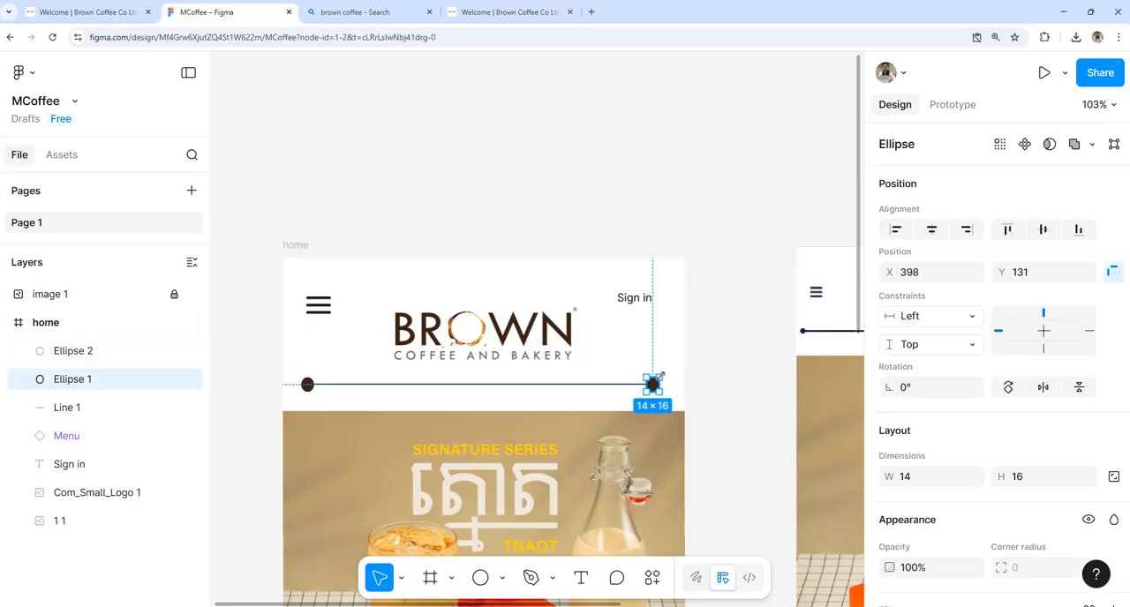
pyautogui.moveTo(657, 378); pyautogui.dragTo(669, 432)
pyautogui.scroll(5, 653, 371)
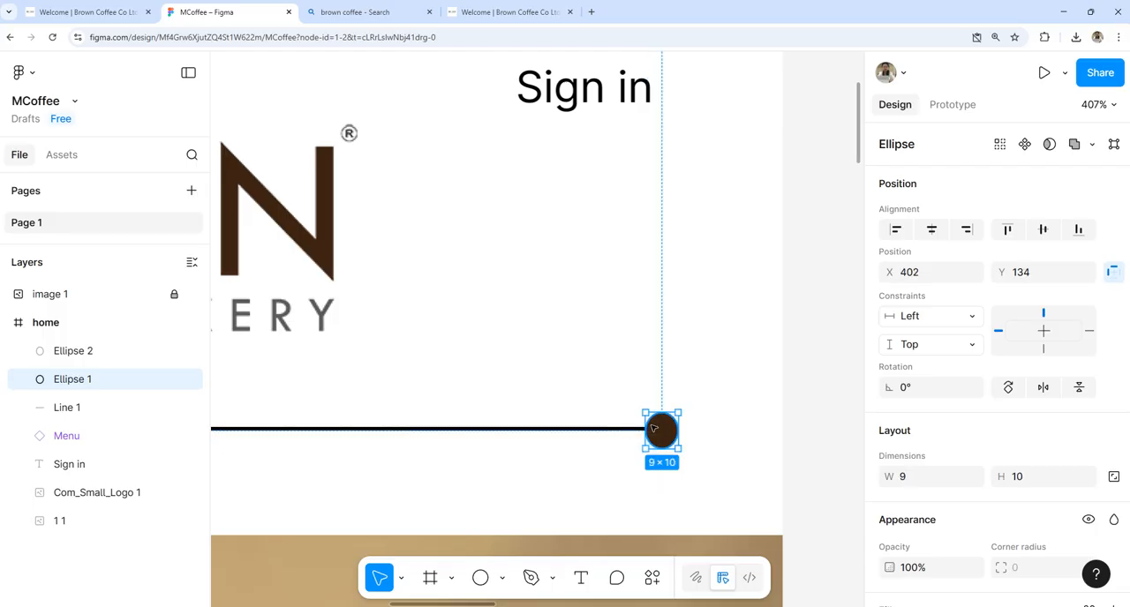
# Step: Set the divider line's stroke weight to 3
pyautogui.click(621, 431)
pyautogui.scroll(-3, 1004, 464)
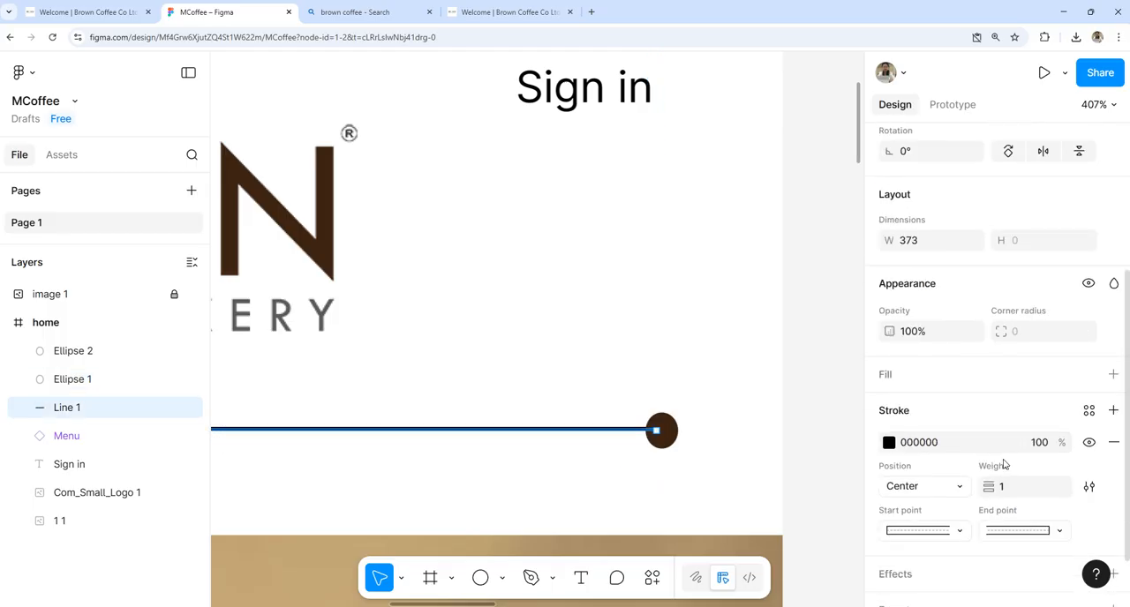
pyautogui.scroll(-1, 1004, 464)
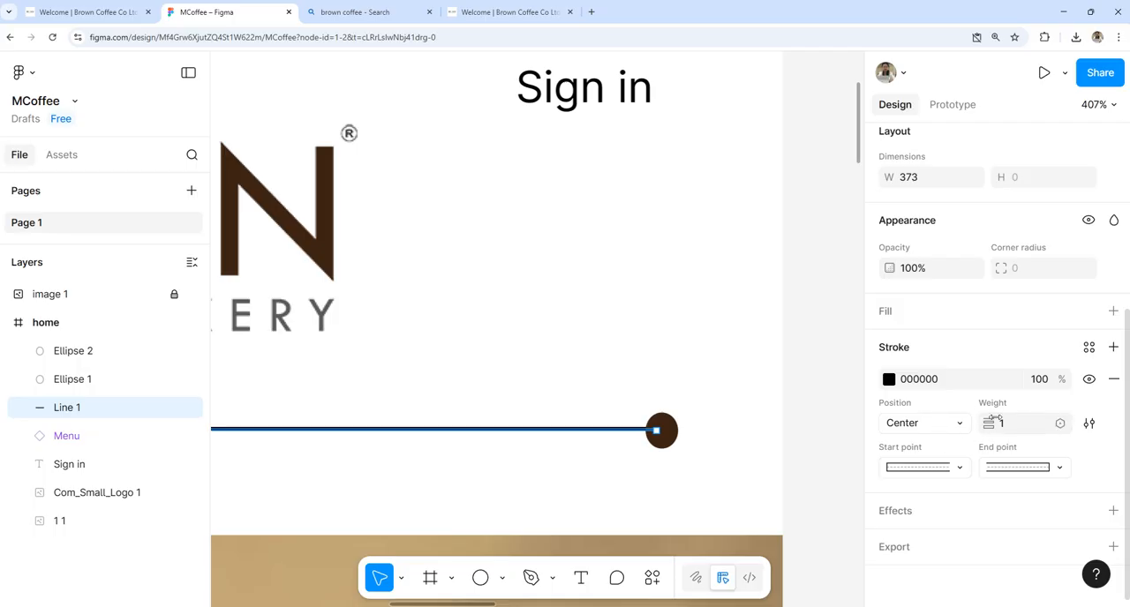
pyautogui.click(1007, 428)
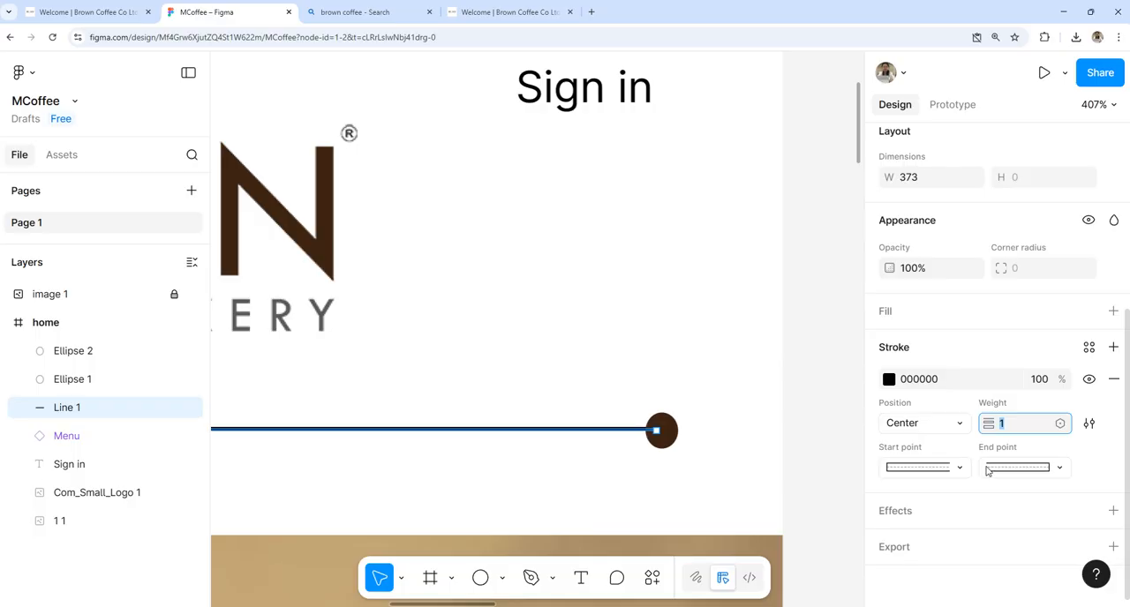
pyautogui.scroll(5, 992, 457)
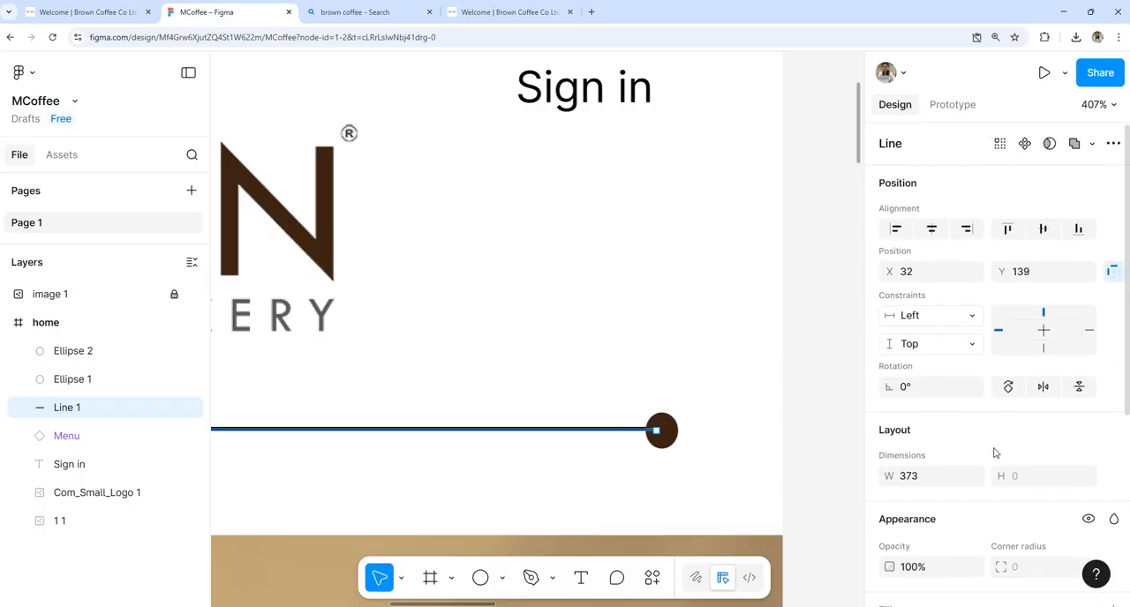
pyautogui.scroll(-5, 996, 453)
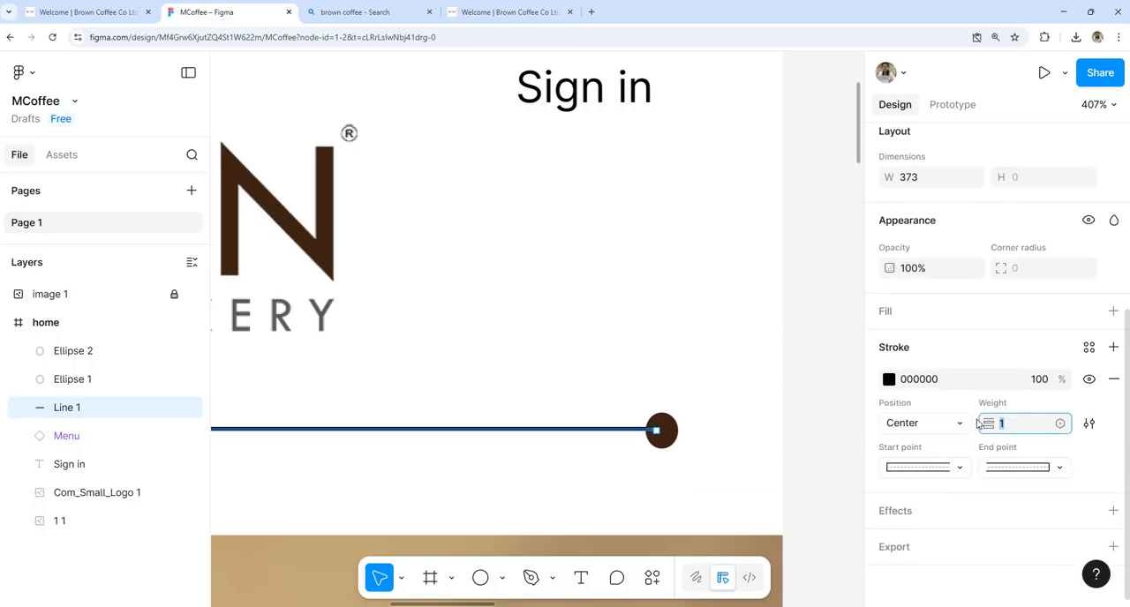
pyautogui.moveTo(989, 424)
pyautogui.mouseDown()
pyautogui.moveTo(1007, 423)
pyautogui.moveTo(975, 411)
pyautogui.mouseUp()
# Step: Colour the divider's stroke with the logo's sampled brown 3B2313 and lower the line to run through the ellipse's centre
pyautogui.click(894, 385)
pyautogui.click(677, 462)
pyautogui.click(328, 246)
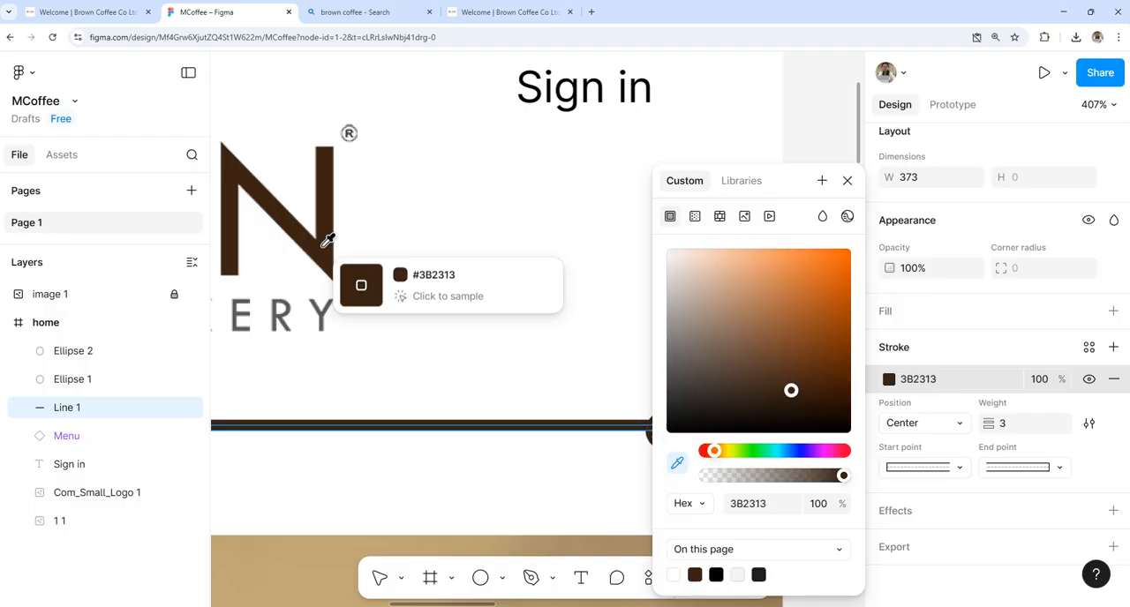
pyautogui.click(847, 181)
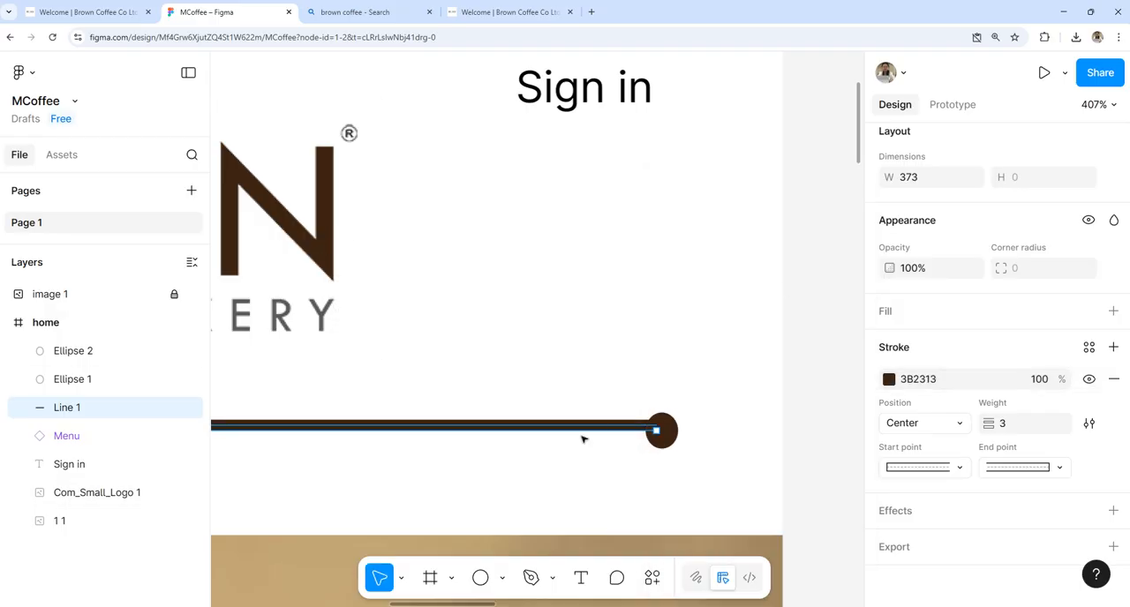
pyautogui.moveTo(584, 432); pyautogui.dragTo(587, 437)
pyautogui.click(643, 460)
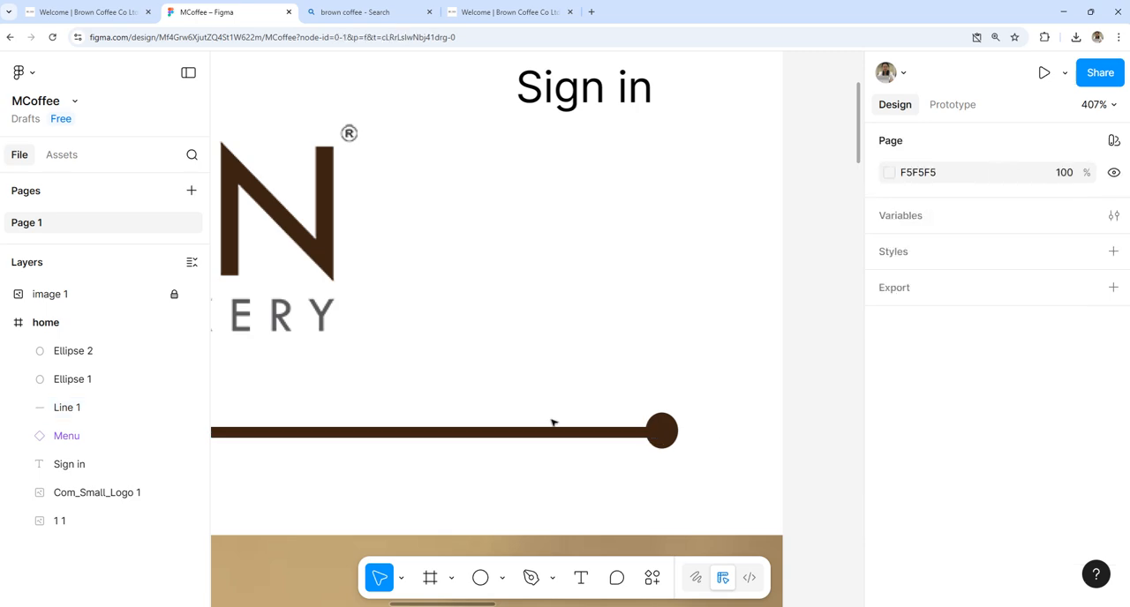
# Step: Replace the larger ellipse at the divider's left end with a copy of the 9 × 10 ellipse from the right end
pyautogui.scroll(-5, 552, 424)
pyautogui.moveTo(545, 441); pyautogui.dragTo(716, 433)
pyautogui.click(253, 412)
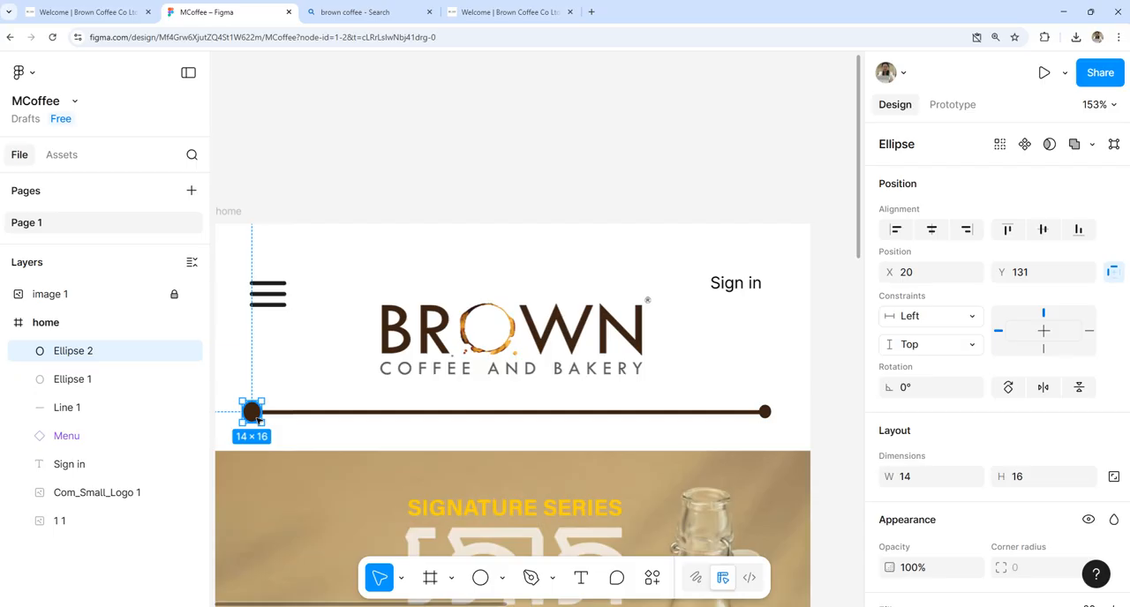
pyautogui.press('Delete')
pyautogui.click(765, 412)
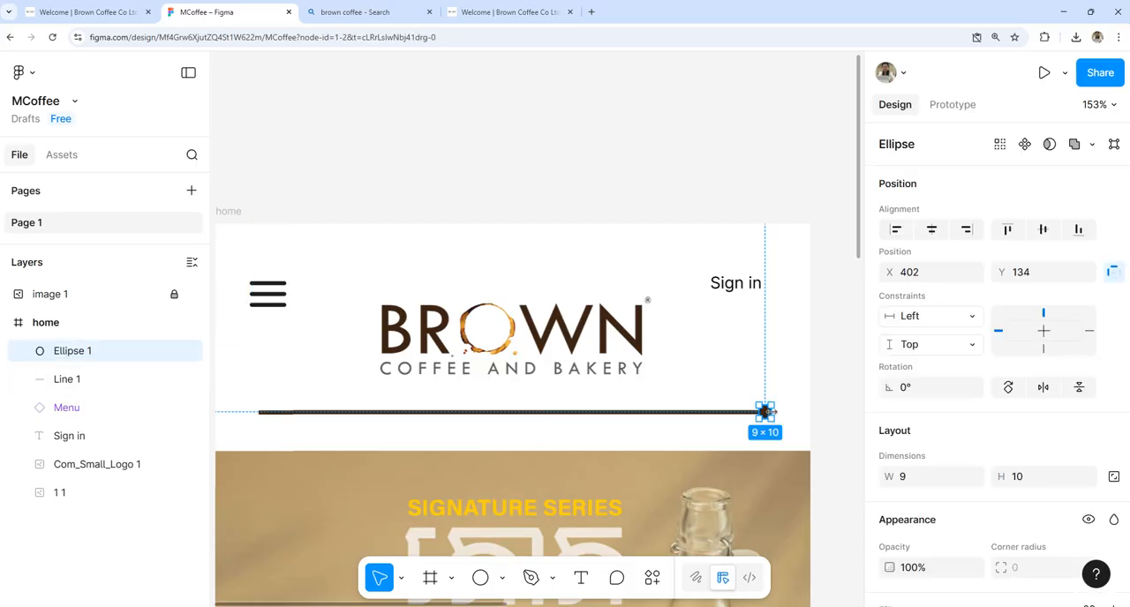
pyautogui.moveTo(766, 412); pyautogui.dragTo(252, 412)
pyautogui.click(460, 438)
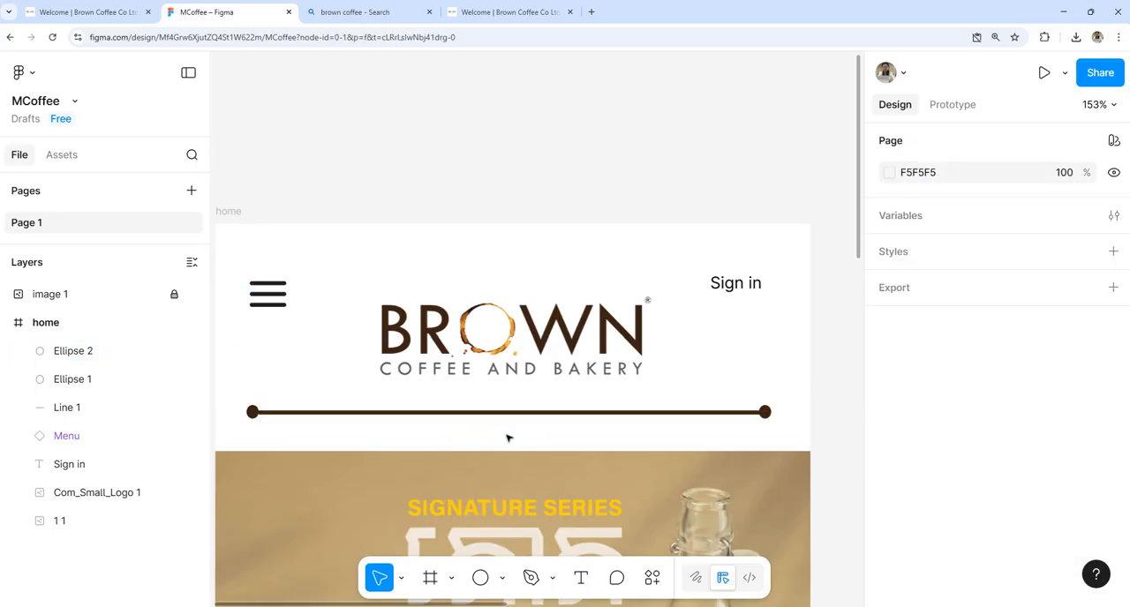
# Step: Create a component from the two end ellipses and the divider line
pyautogui.scroll(-3, 509, 436)
pyautogui.moveTo(715, 463); pyautogui.dragTo(643, 336)
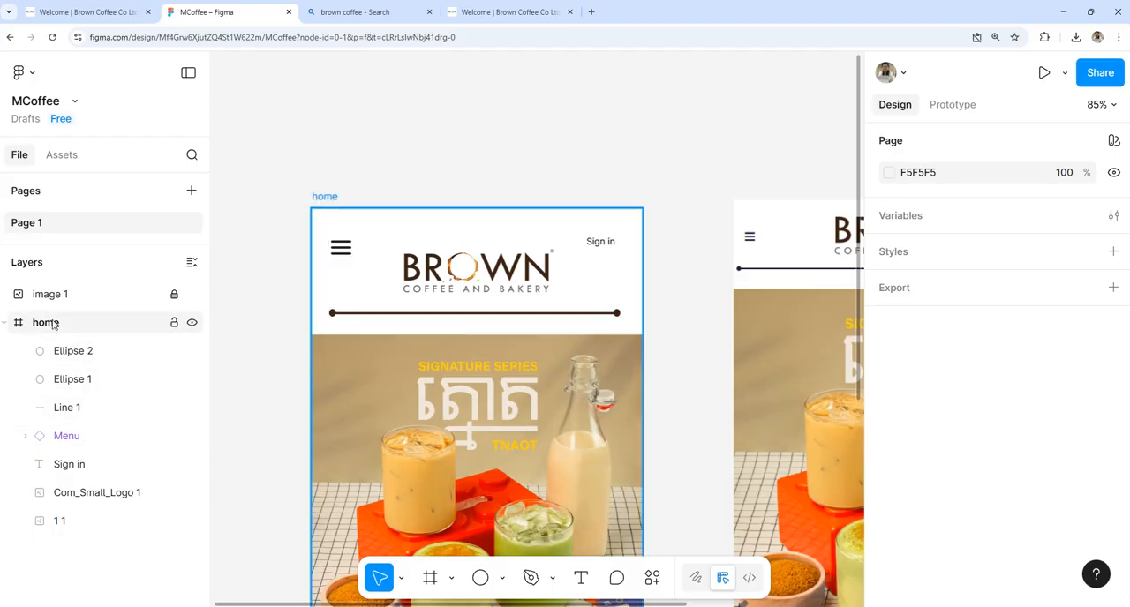
pyautogui.click(64, 352)
pyautogui.keyDown('shift'); pyautogui.click(67, 379); pyautogui.keyUp('shift')
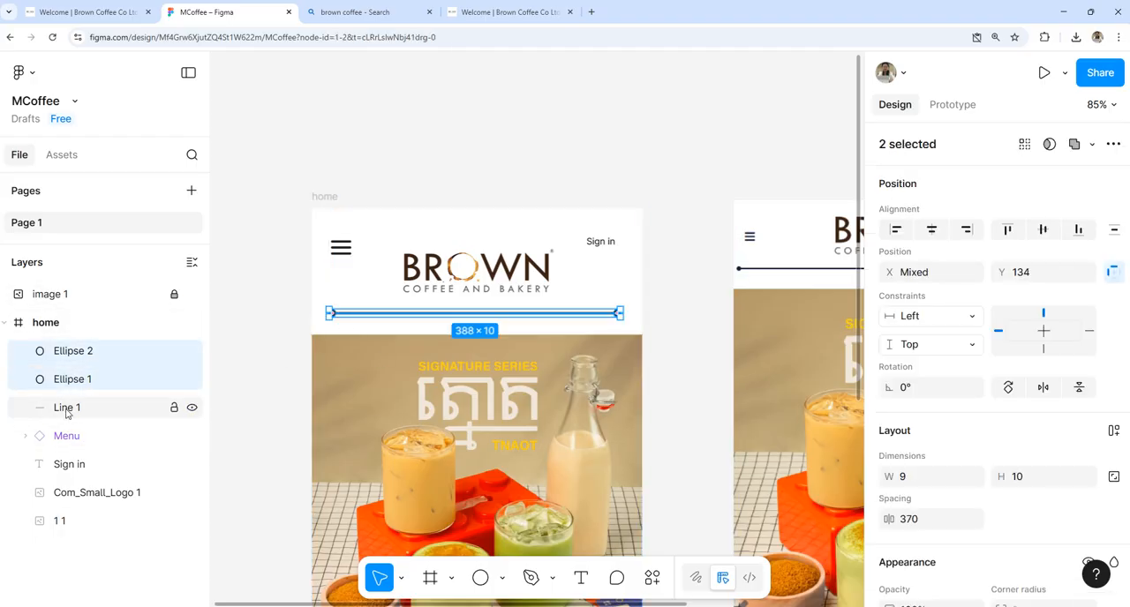
pyautogui.keyDown('shift'); pyautogui.click(66, 411); pyautogui.keyUp('shift')
pyautogui.rightClick(105, 364)
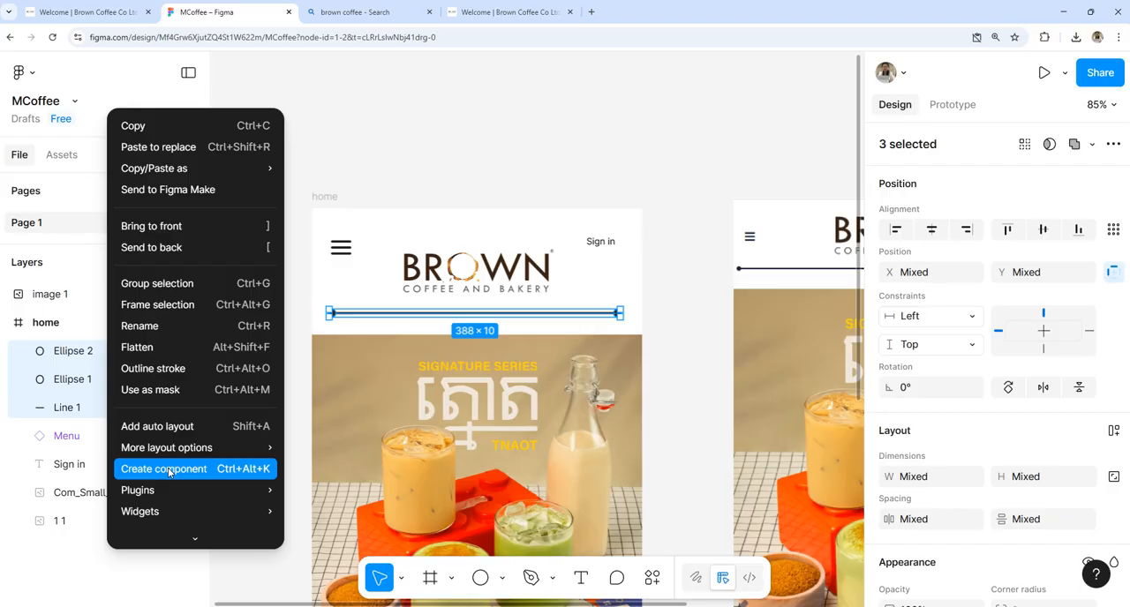
pyautogui.moveTo(170, 457)
pyautogui.click(165, 471)
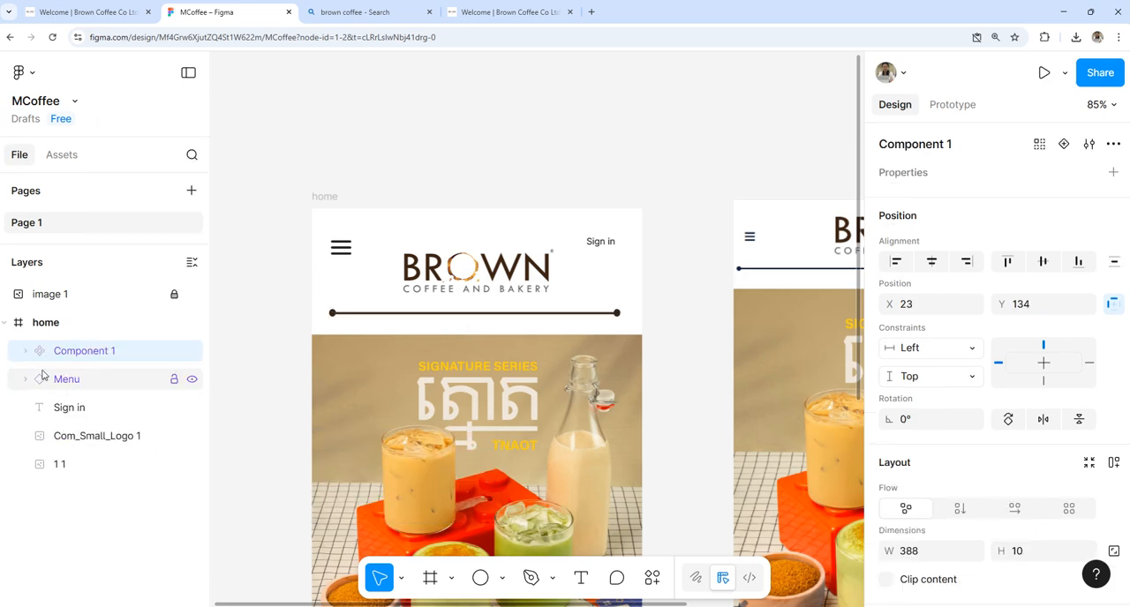
# Step: Rename the divider component as "line"
pyautogui.doubleClick(89, 351)
pyautogui.write('line')
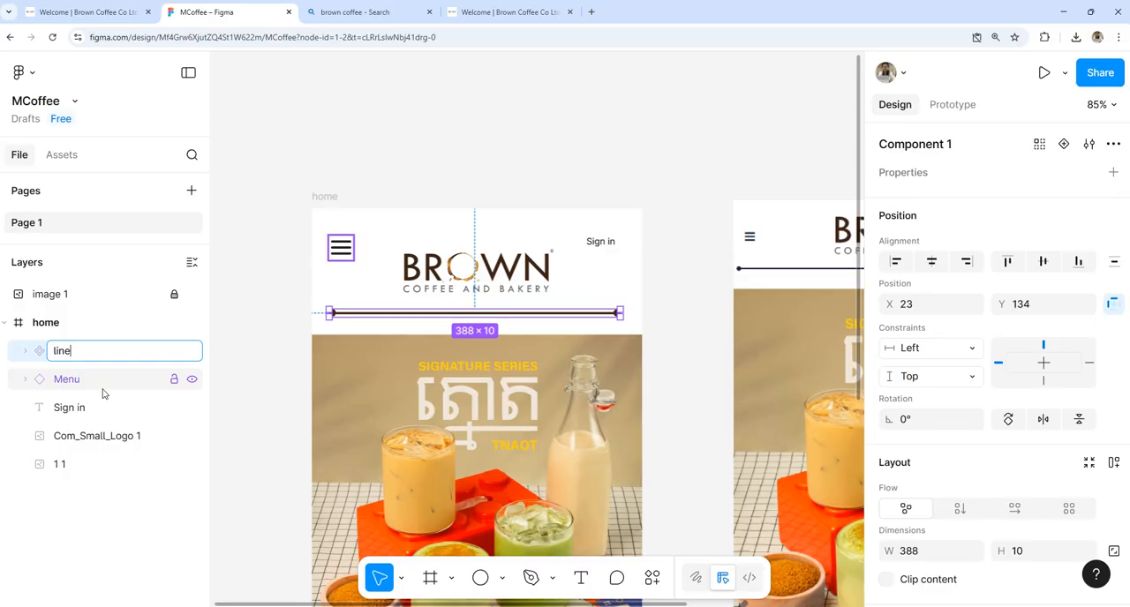
pyautogui.press('Return')
pyautogui.press('Escape')
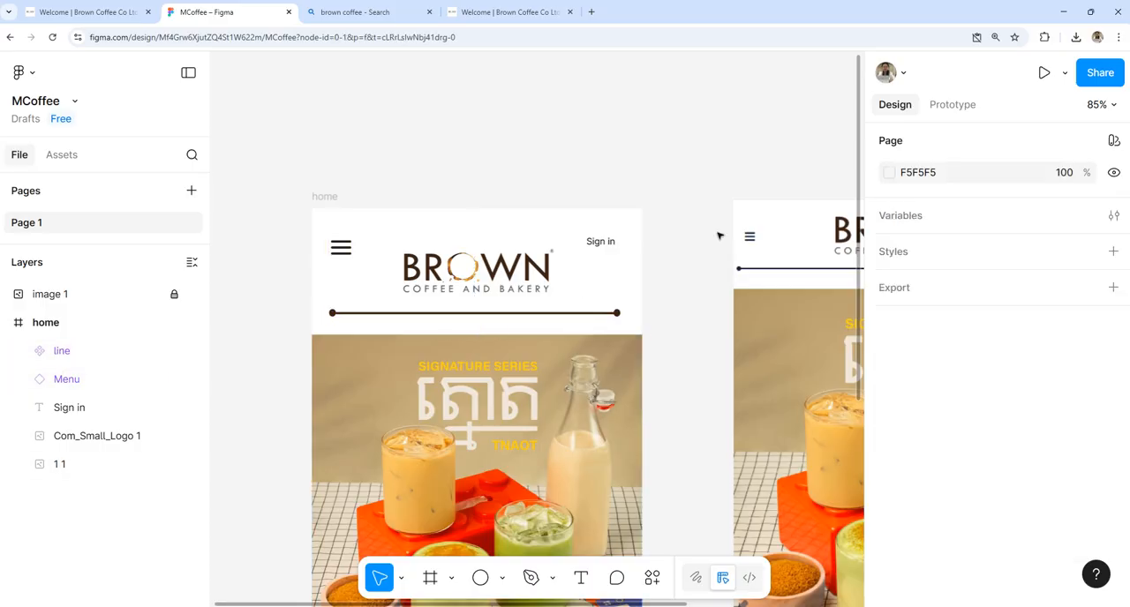
pyautogui.click(77, 353)
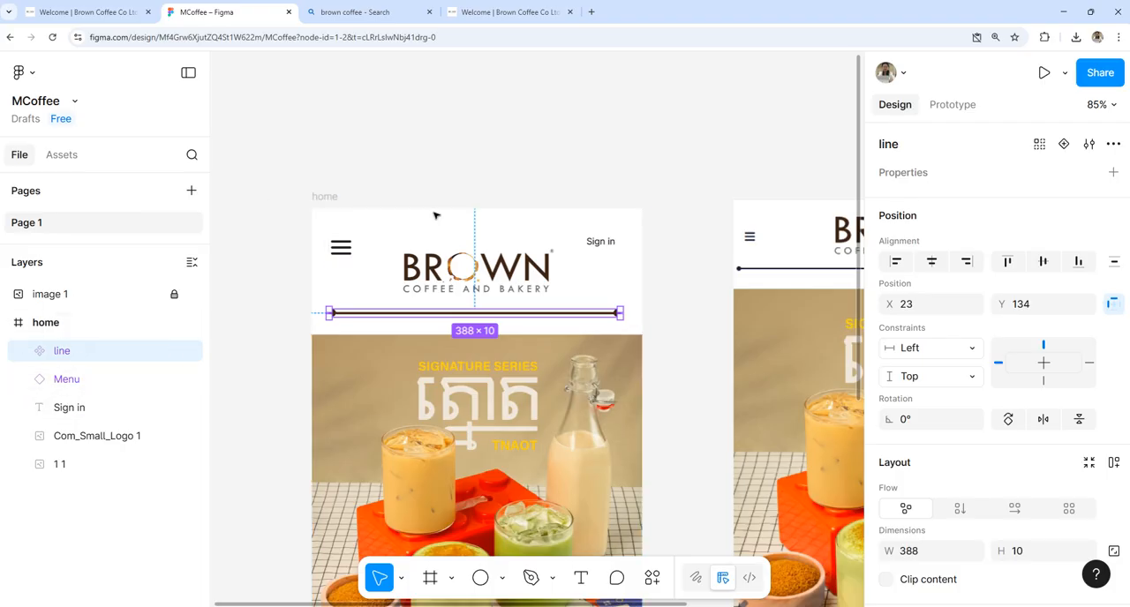
pyautogui.press('Escape')
# Step: Start an empty text layer below the drinks photo in the home frame at about X 47, Y 672
pyautogui.scroll(-3, 618, 333)
pyautogui.moveTo(622, 383); pyautogui.dragTo(510, 229)
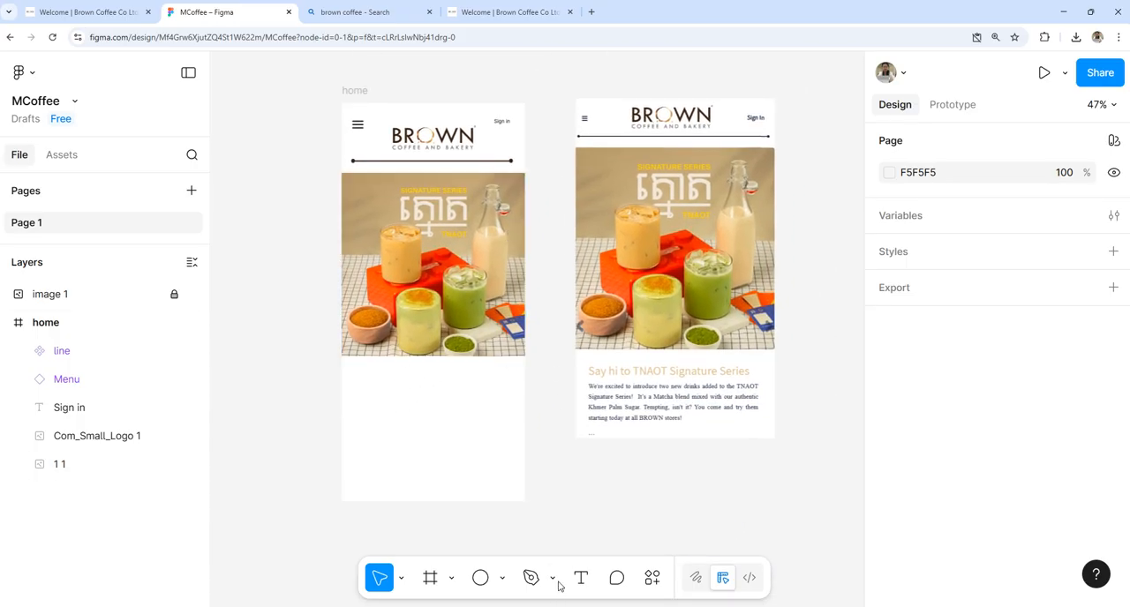
pyautogui.click(585, 579)
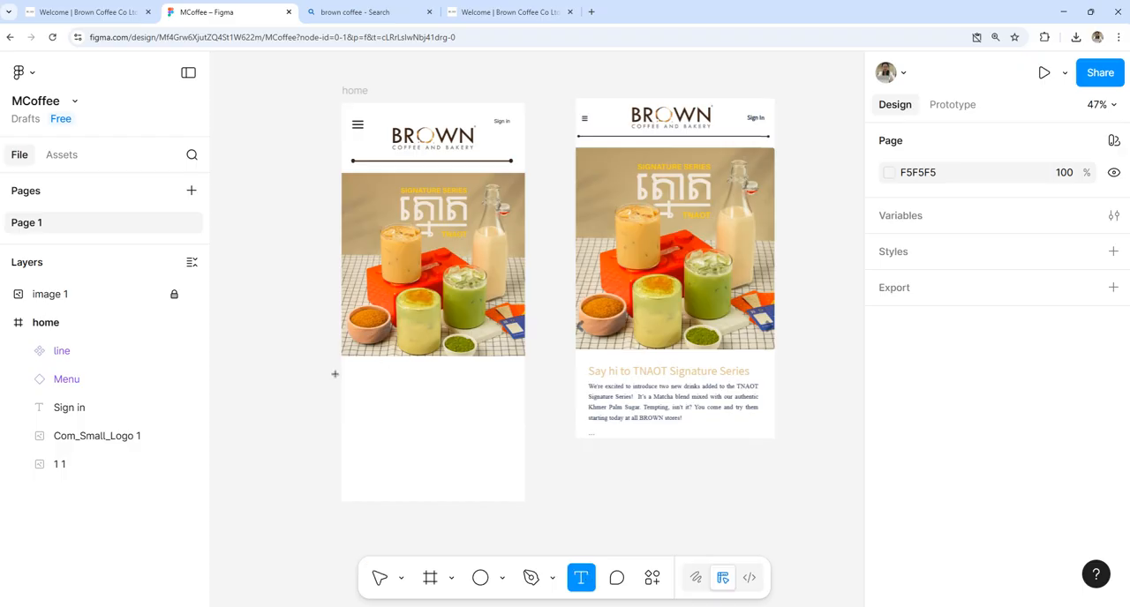
pyautogui.click(361, 381)
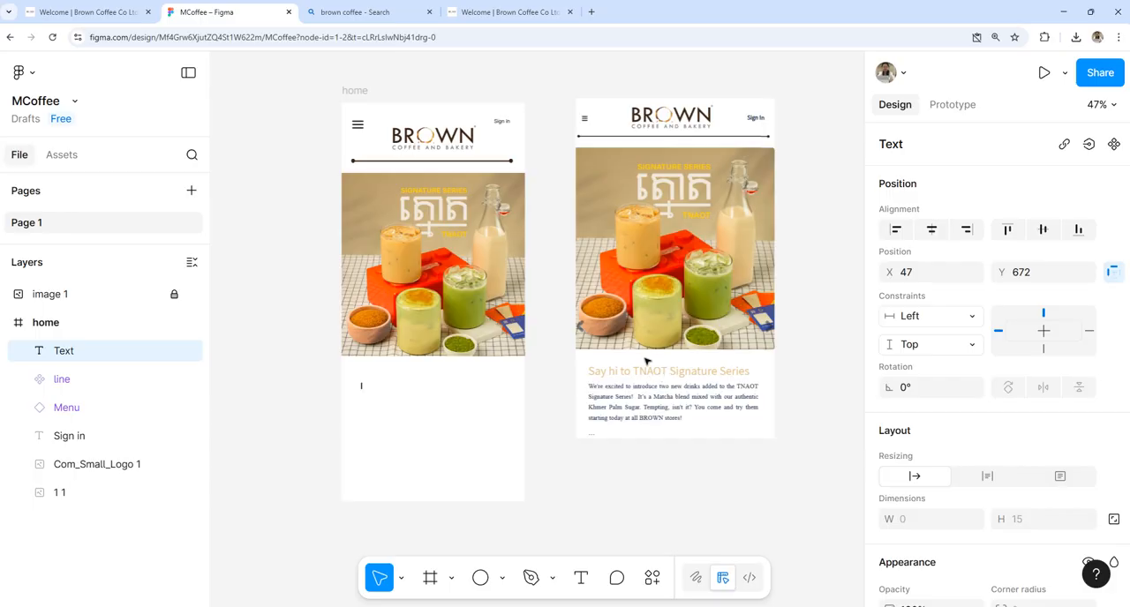
# Step: Copy the heading "Say hi to TNAOT Signature Series" from the Brown Coffee website and paste it into the empty text layer in Figma
pyautogui.click(658, 606)
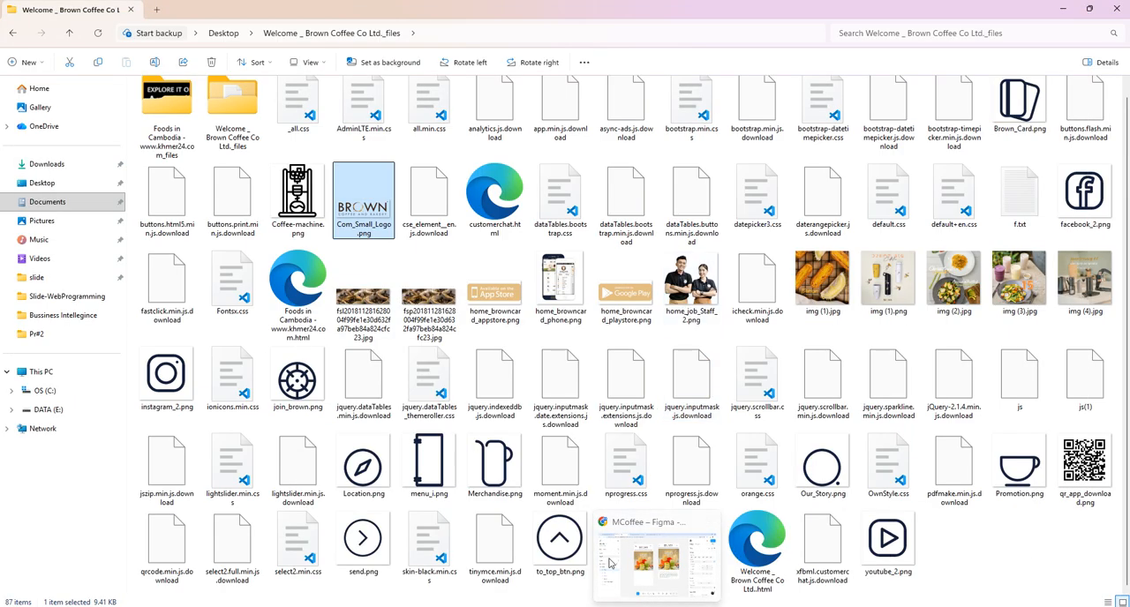
pyautogui.click(657, 606)
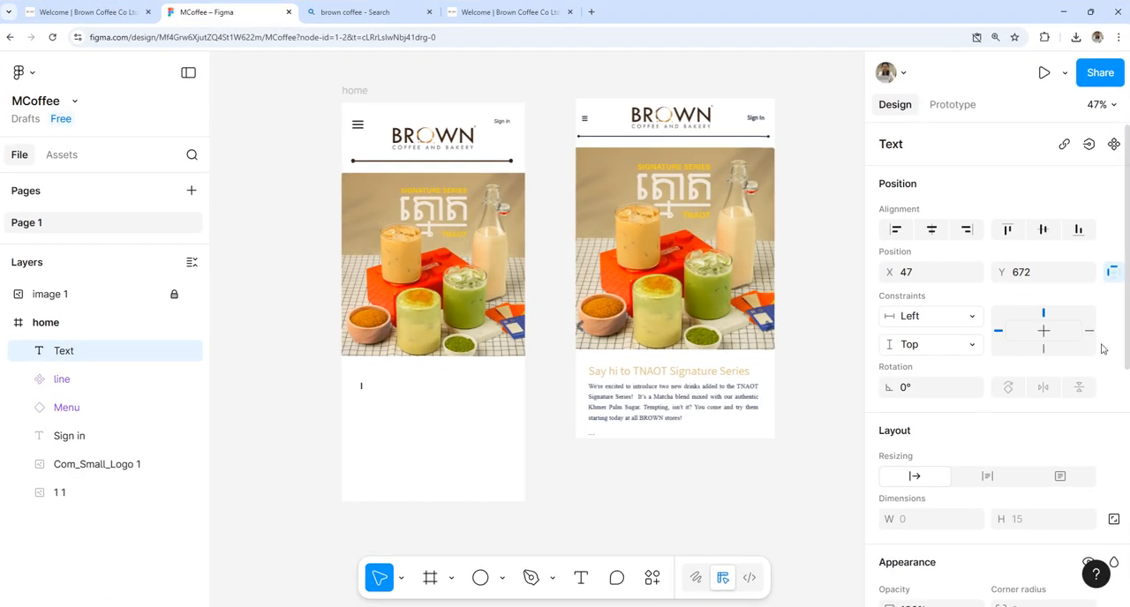
pyautogui.click(502, 12)
pyautogui.scroll(-5, 668, 393)
pyautogui.scroll(3, 959, 186)
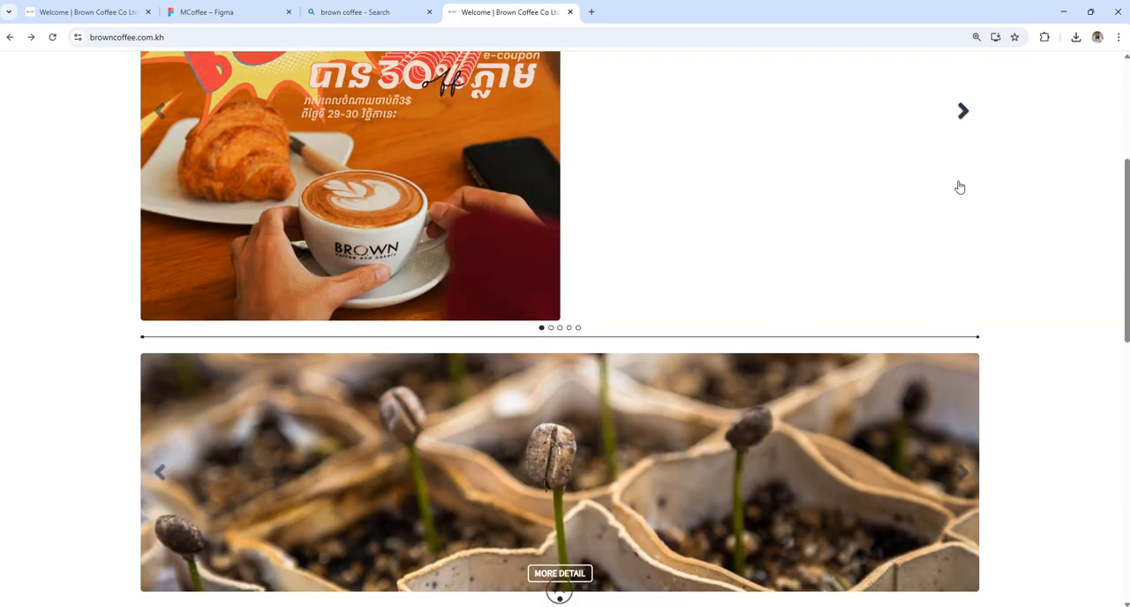
pyautogui.scroll(3, 963, 354)
pyautogui.click(962, 352)
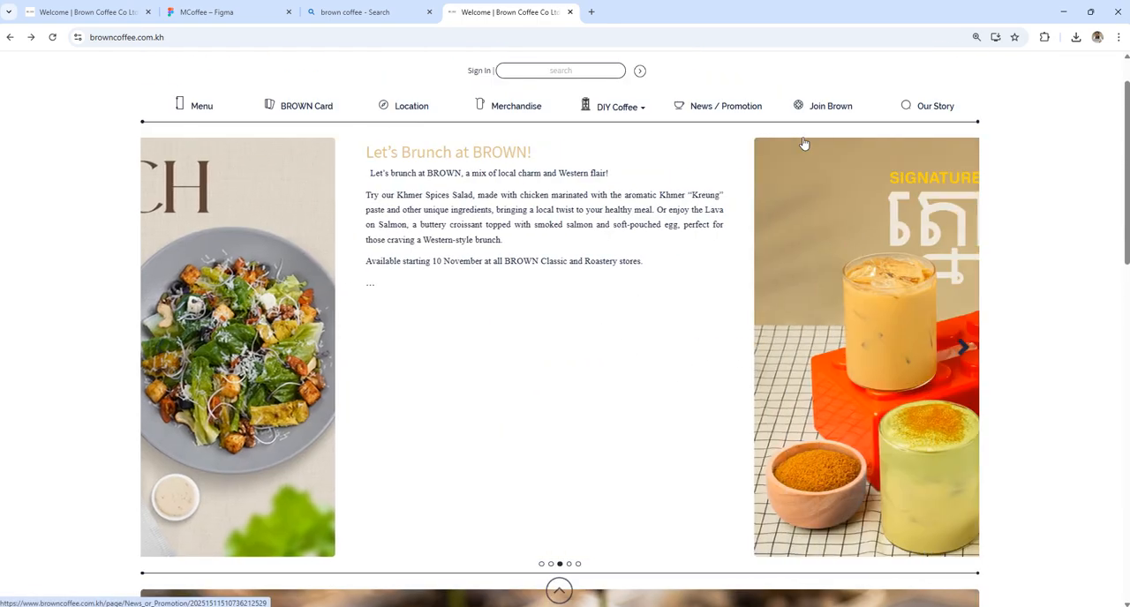
pyautogui.moveTo(584, 160); pyautogui.dragTo(827, 152)
pyautogui.hotkey('ctrl', 'c')
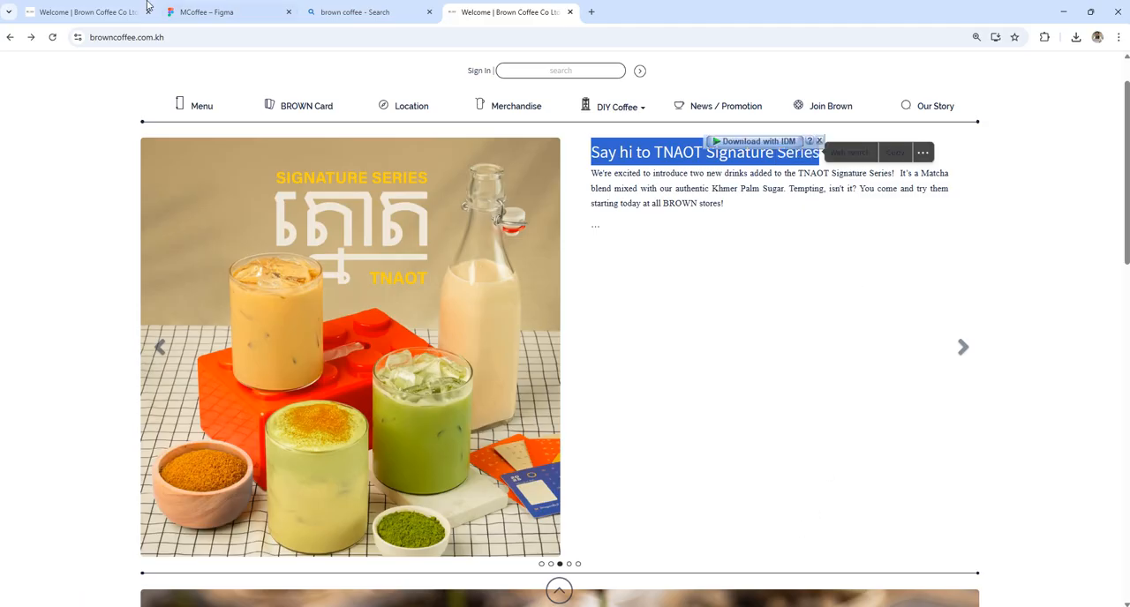
pyautogui.click(231, 12)
pyautogui.hotkey('ctrl', 'v')
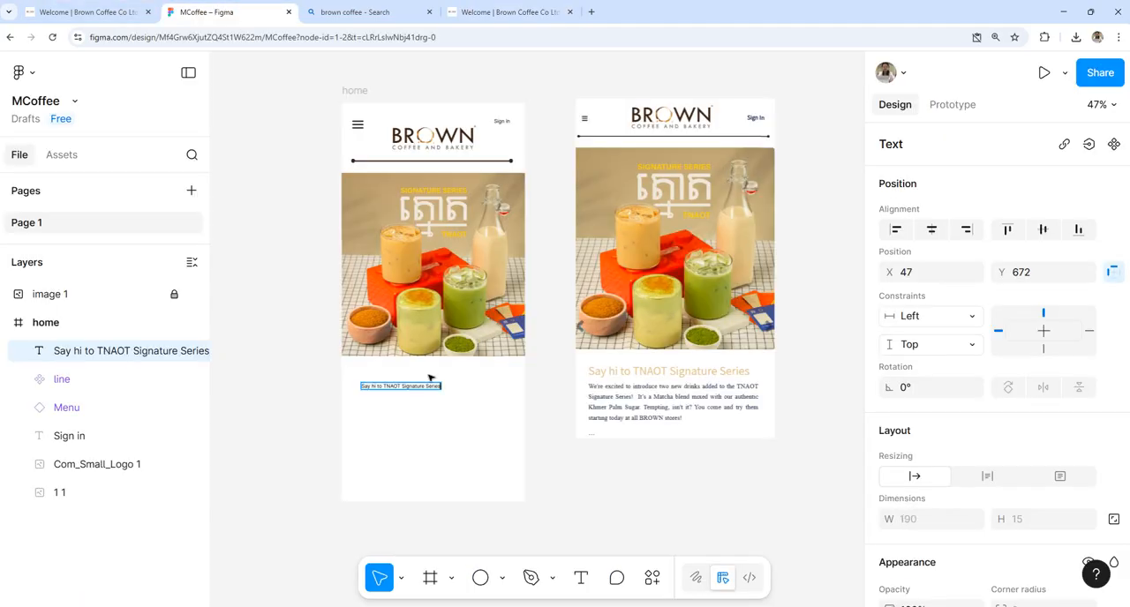
# Step: Set the pasted Signature Series heading to the Instrument Sans font at size 20
pyautogui.hotkey('ctrl', 'a')
pyautogui.scroll(-4, 1070, 434)
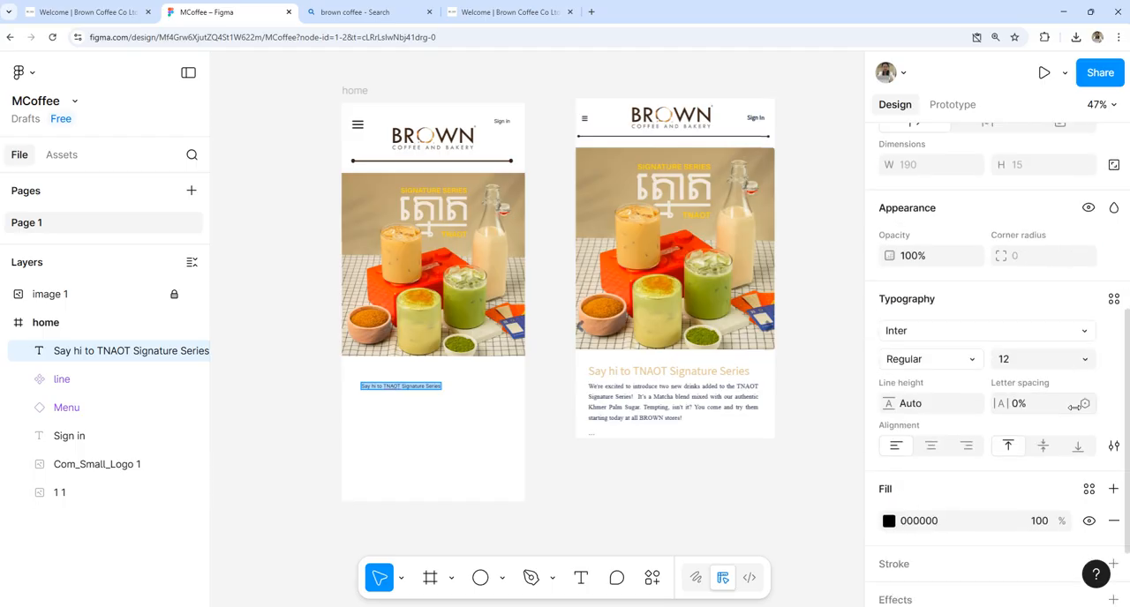
pyautogui.click(1089, 332)
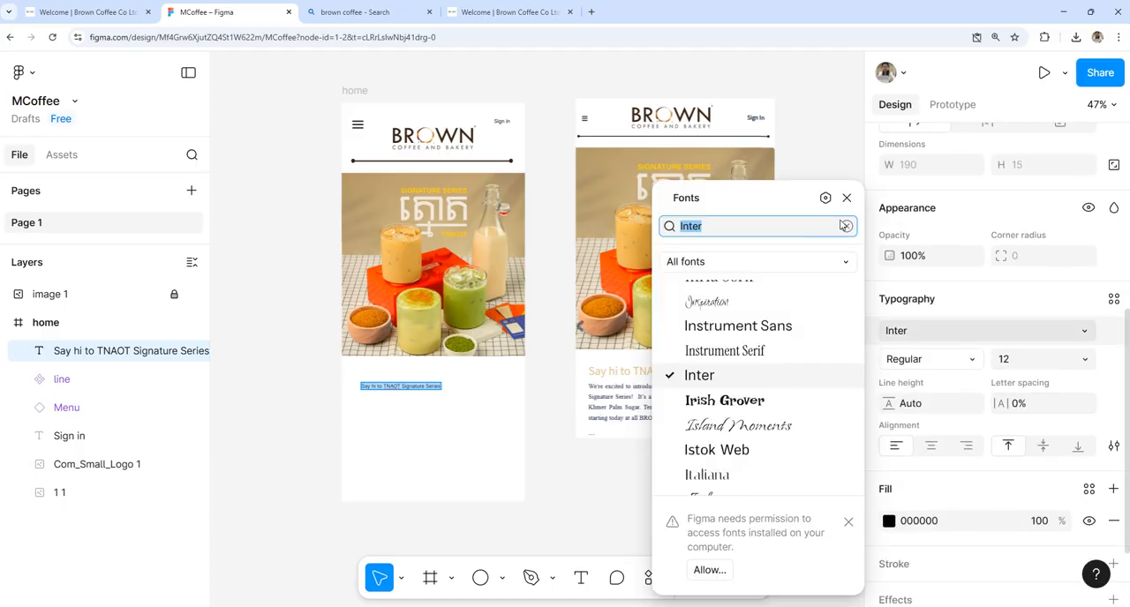
pyautogui.click(713, 326)
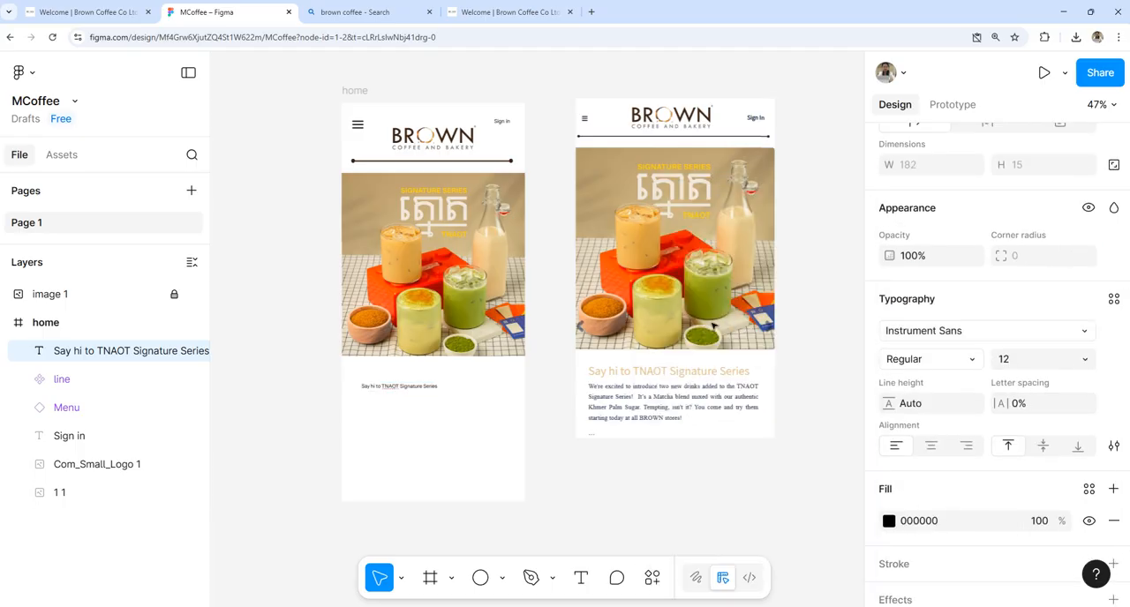
pyautogui.click(1085, 359)
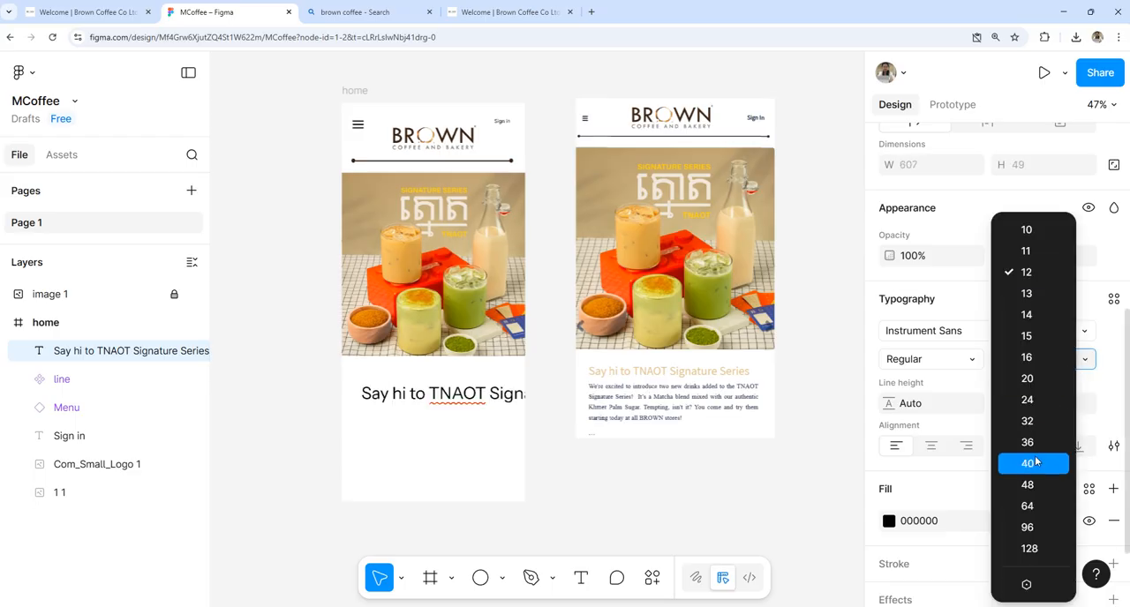
pyautogui.click(1039, 360)
pyautogui.click(1086, 357)
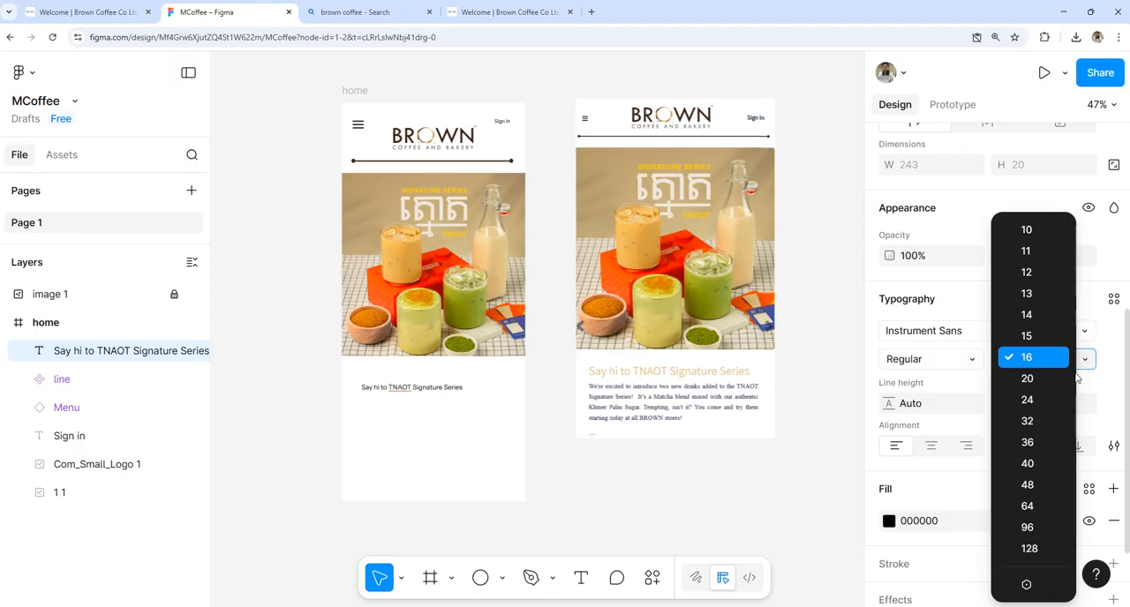
pyautogui.click(1038, 427)
pyautogui.click(1082, 361)
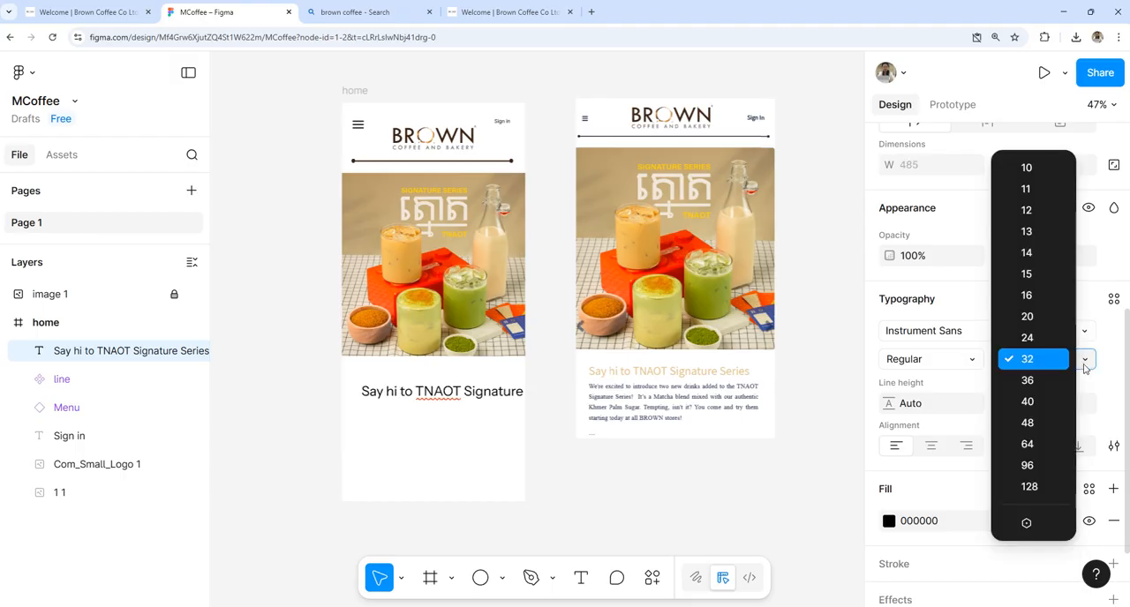
pyautogui.click(1042, 318)
# Step: Fill the Signature Series heading with the golden brown D19E45 sampled from the drinks photo
pyautogui.scroll(-2, 1047, 469)
pyautogui.click(889, 432)
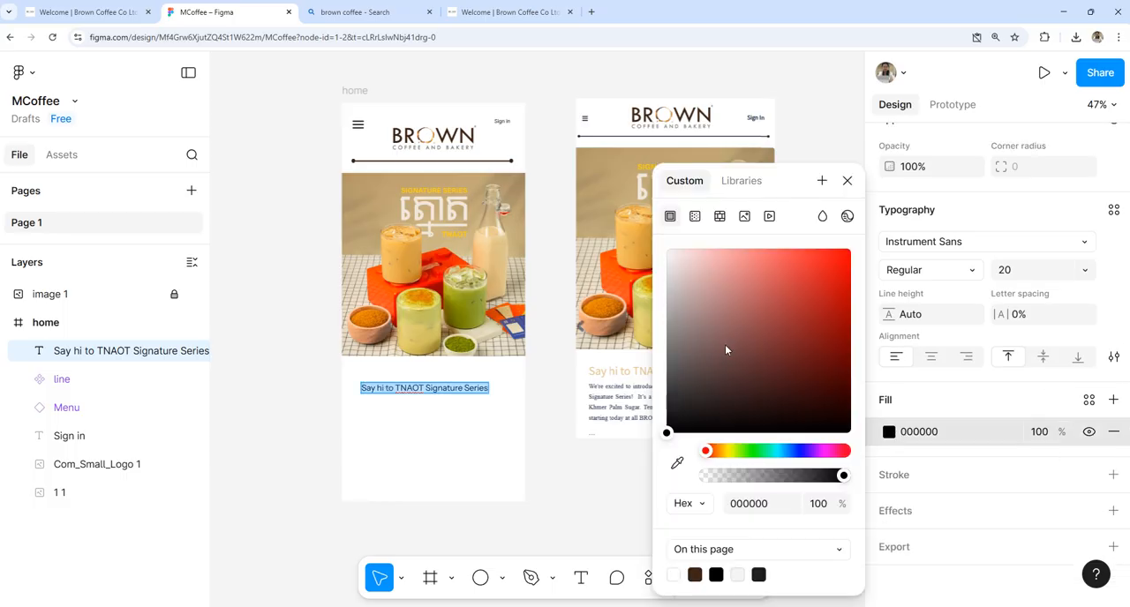
pyautogui.click(678, 462)
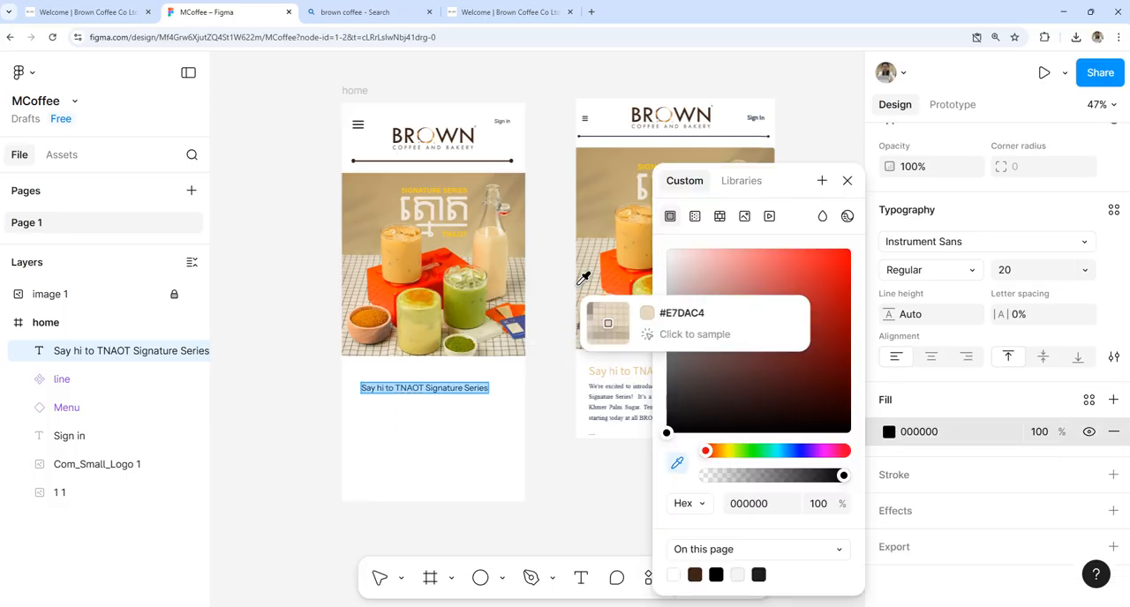
pyautogui.click(622, 304)
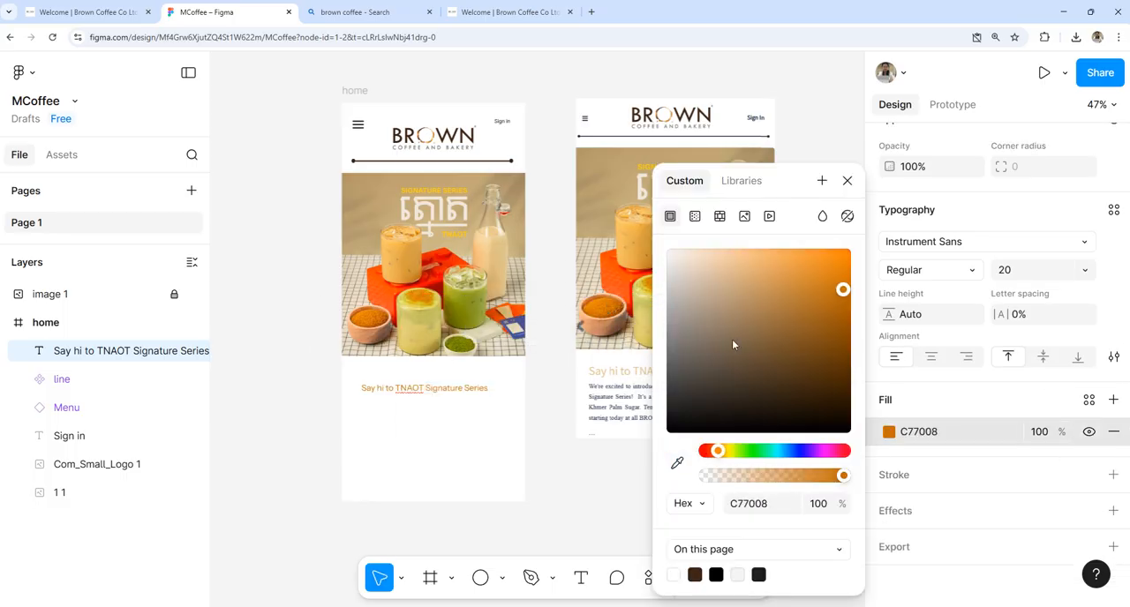
pyautogui.click(846, 265)
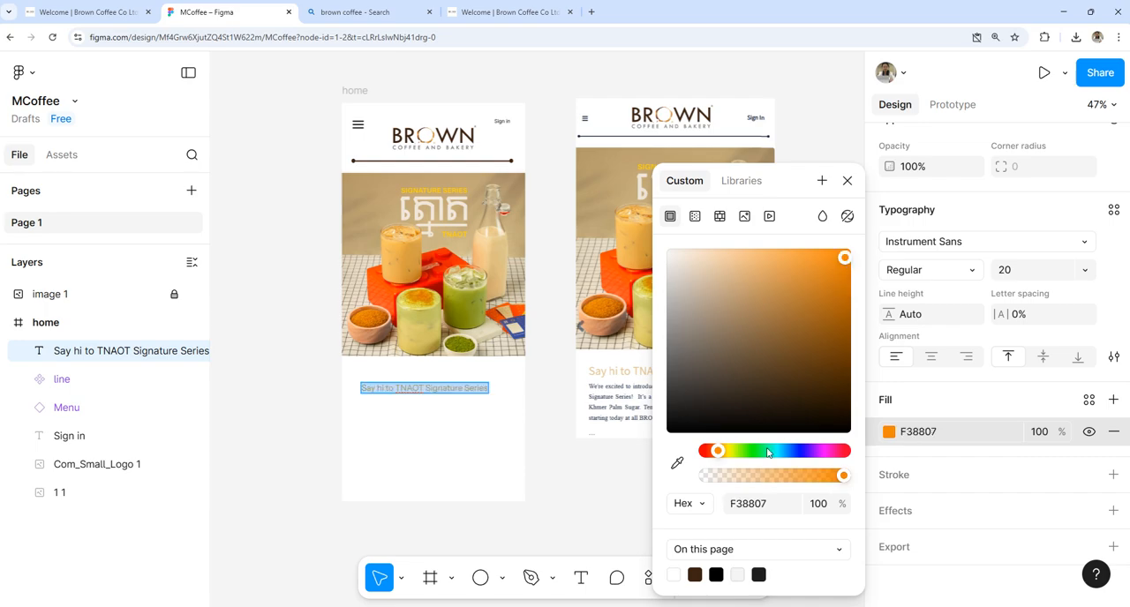
pyautogui.click(677, 463)
pyautogui.click(419, 246)
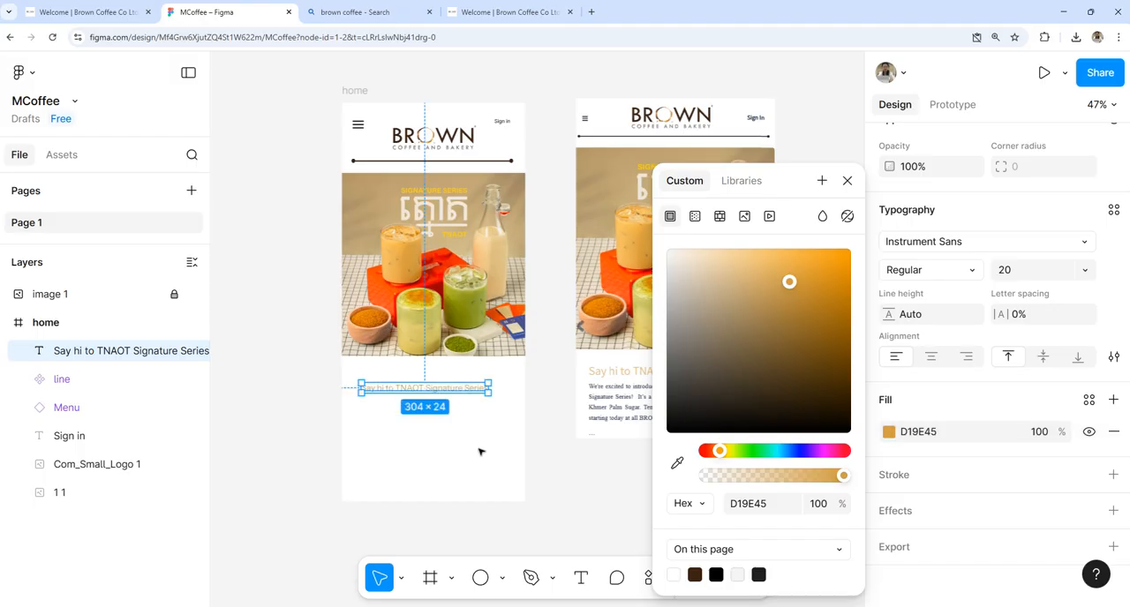
pyautogui.click(537, 436)
# Step: Move the heading to X 23, Y 632 just below the drinks photo and set its font size to 24
pyautogui.moveTo(463, 393)
pyautogui.mouseDown()
pyautogui.moveTo(457, 376)
pyautogui.moveTo(484, 381)
pyautogui.mouseUp()
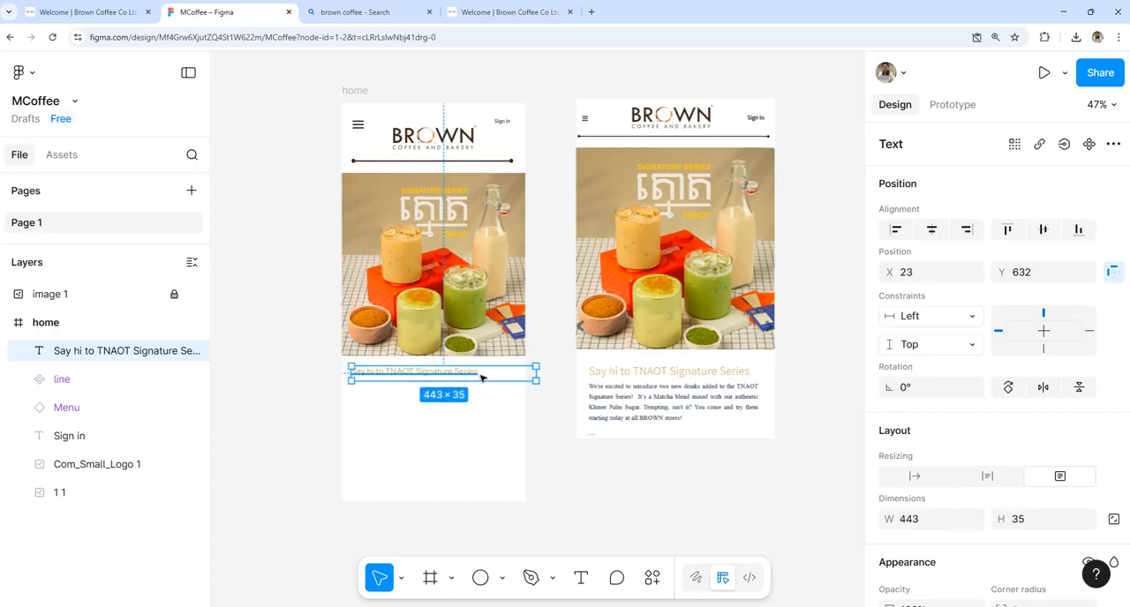
pyautogui.hotkey('ctrl', 'z')
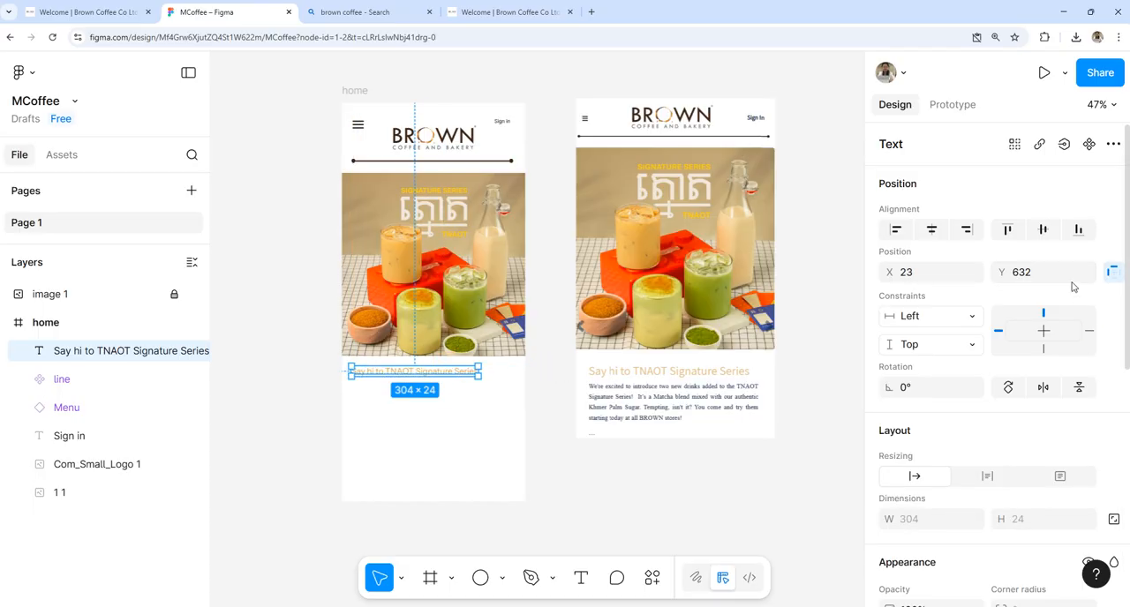
pyautogui.scroll(-5, 1073, 287)
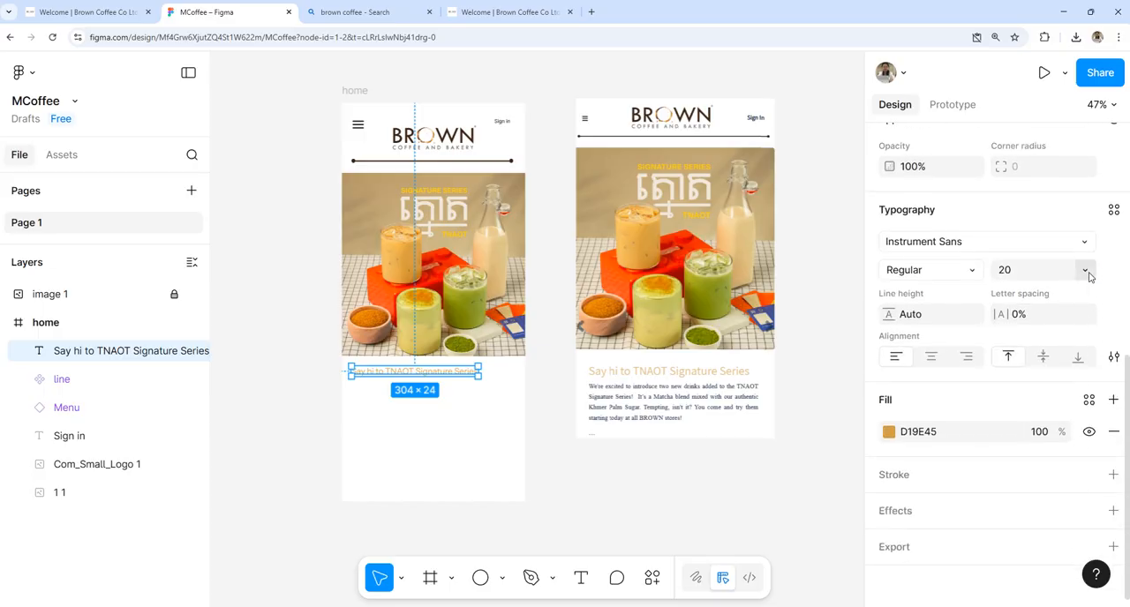
pyautogui.click(1086, 271)
pyautogui.click(1056, 293)
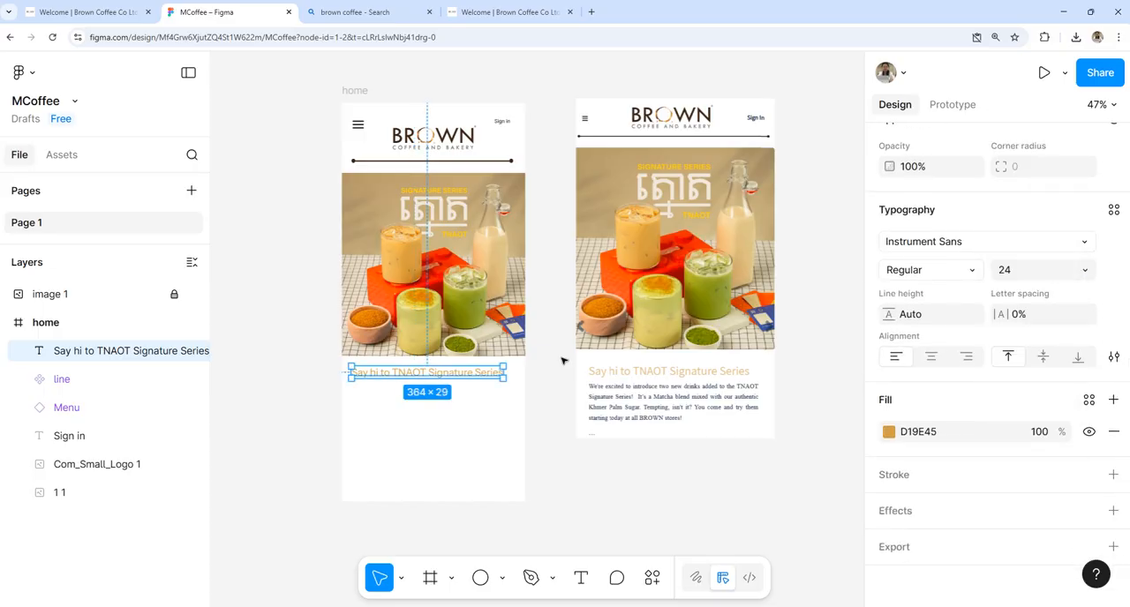
pyautogui.click(425, 481)
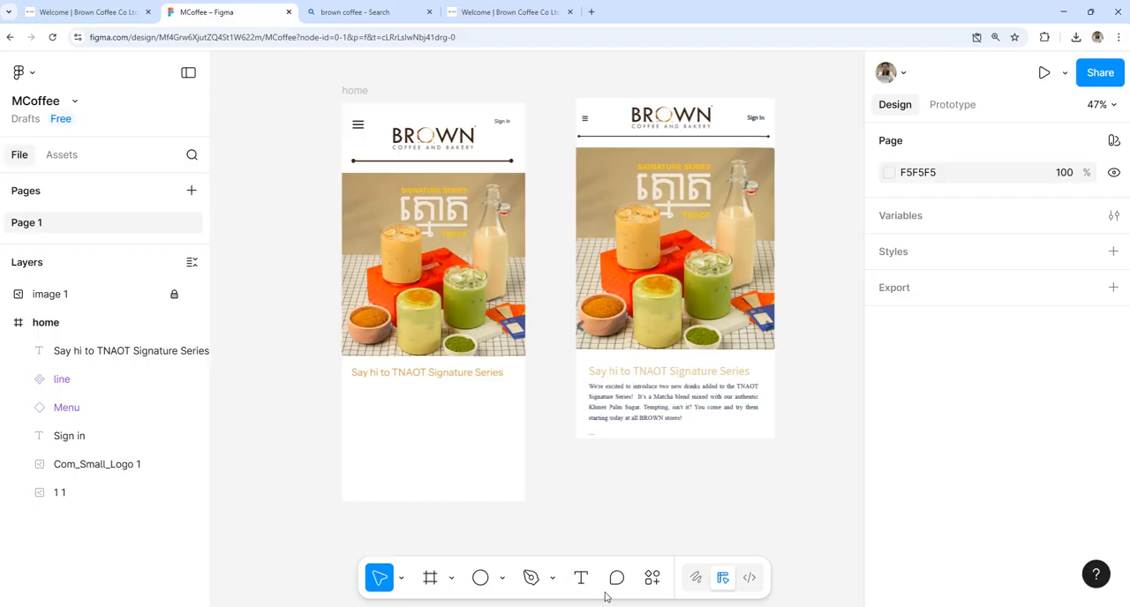
# Step: Draw a text box about 351 × 166 below the heading and paste the website's TNAOT Signature Series description into it
pyautogui.click(580, 578)
pyautogui.moveTo(356, 395); pyautogui.dragTo(504, 464)
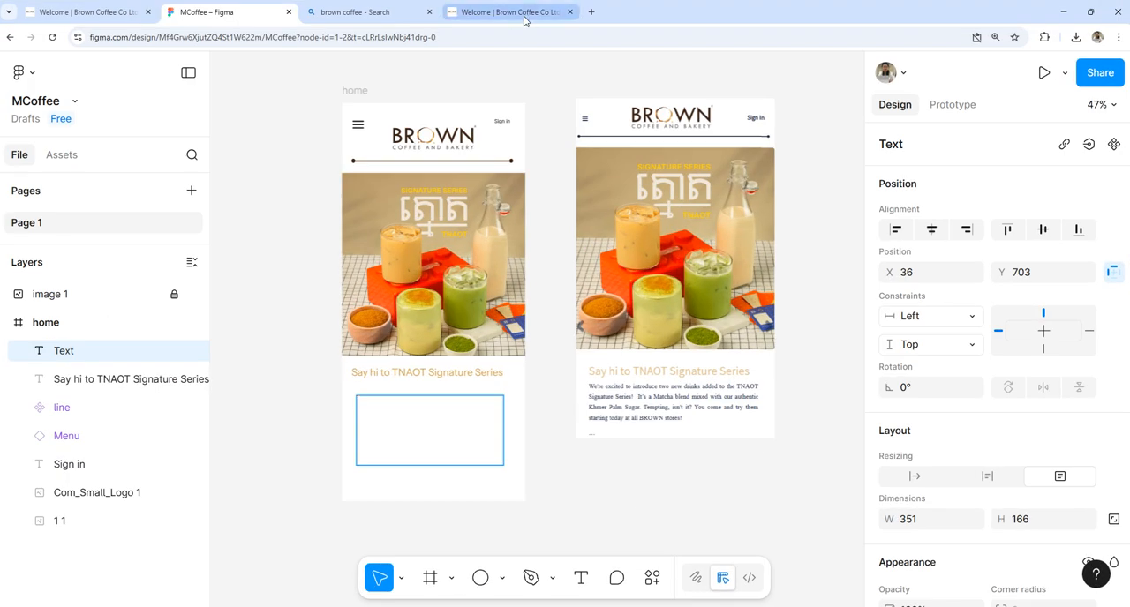
pyautogui.click(525, 15)
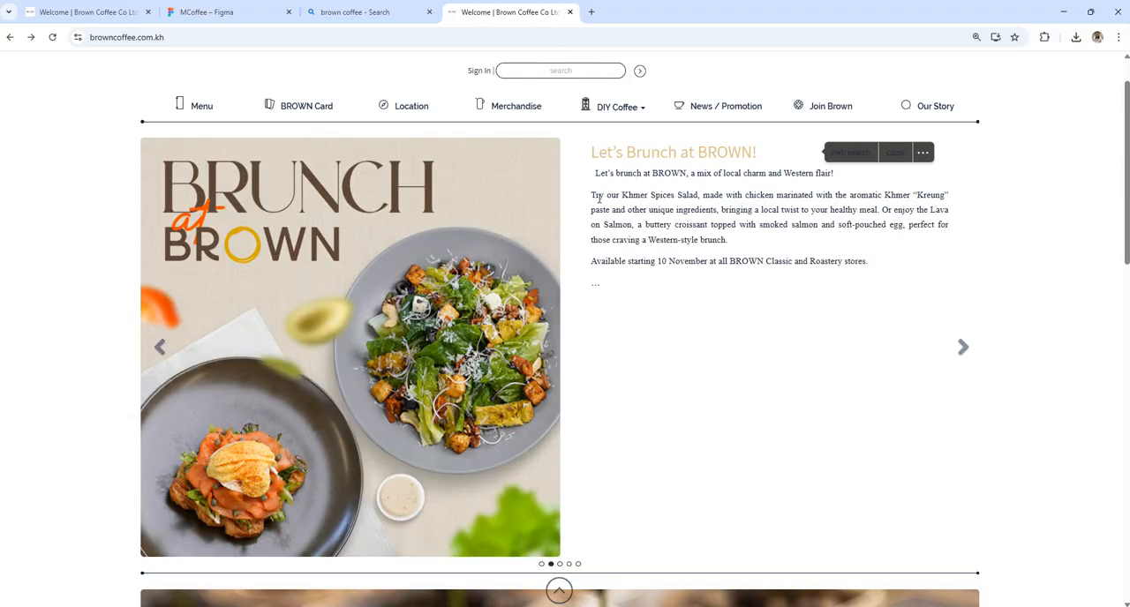
pyautogui.doubleClick(962, 347)
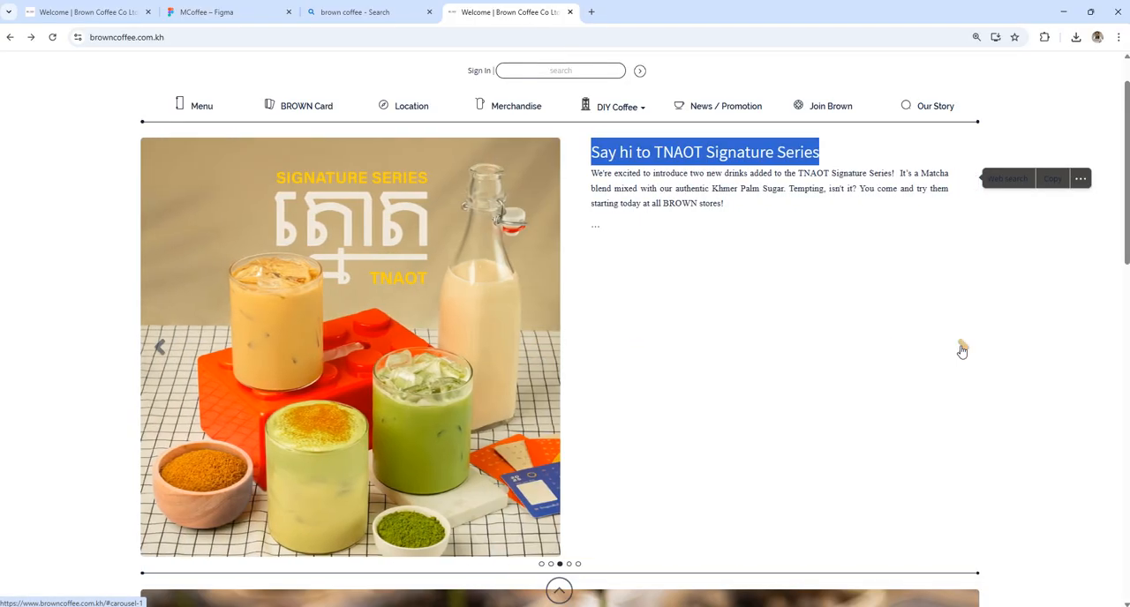
pyautogui.moveTo(591, 173); pyautogui.dragTo(733, 225)
pyautogui.hotkey('ctrl', 'c')
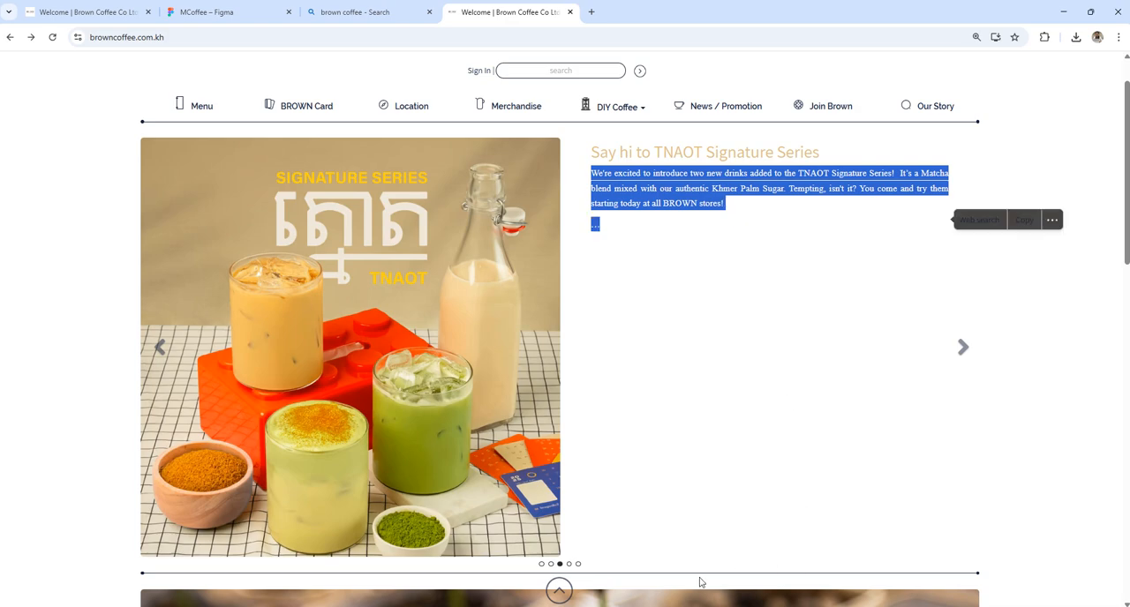
pyautogui.click(230, 12)
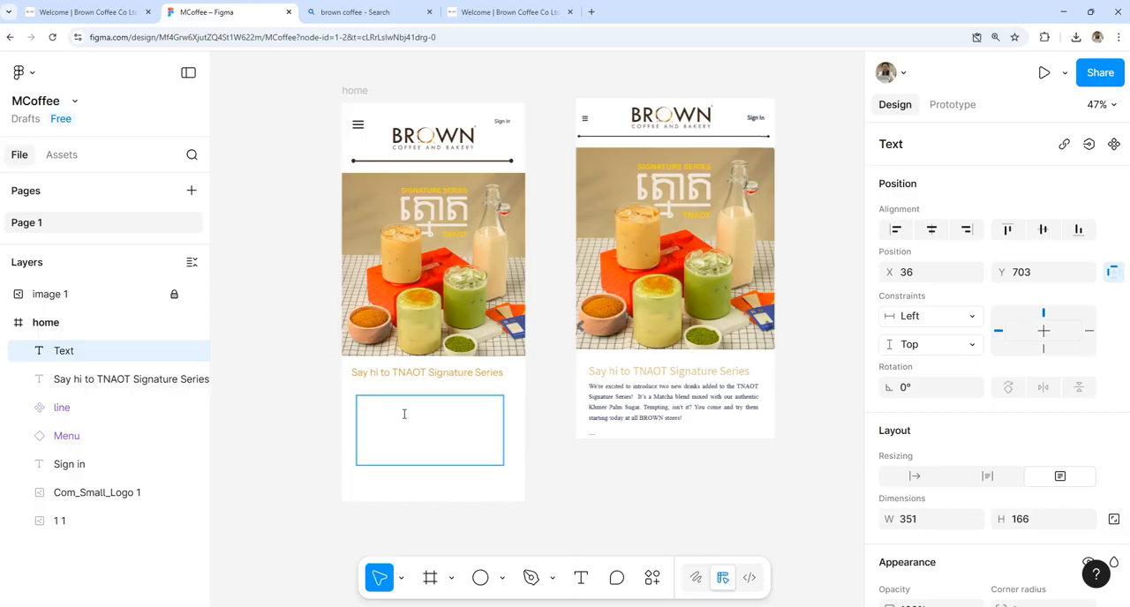
pyautogui.hotkey('ctrl', 'v')
# Step: Set the whole description paragraph to font size 15 and justify its text
pyautogui.hotkey('ctrl', 'a')
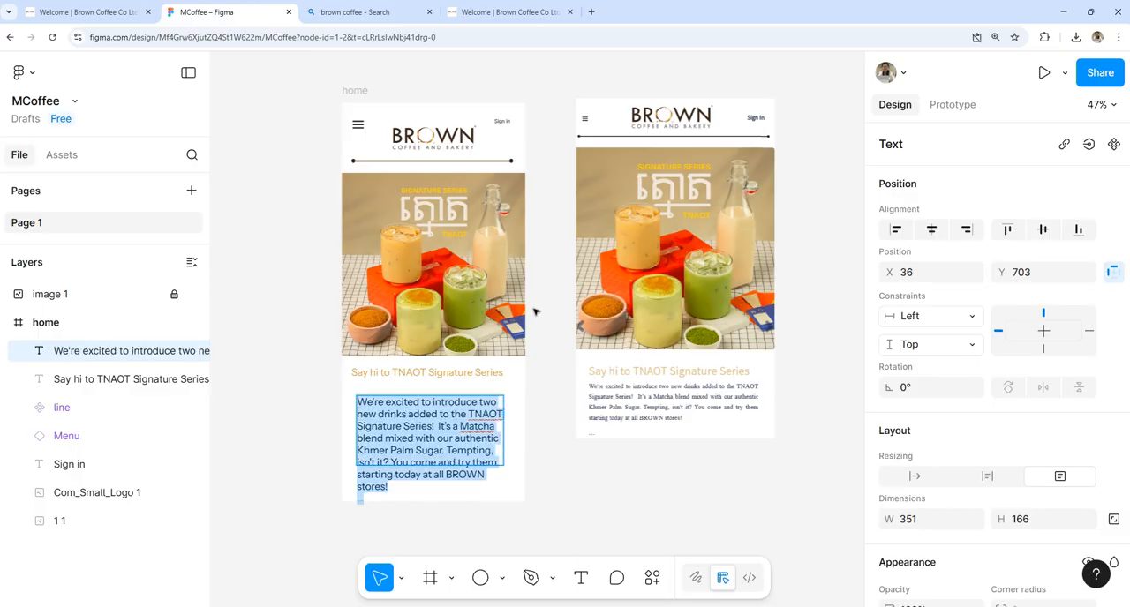
pyautogui.scroll(-3, 1062, 348)
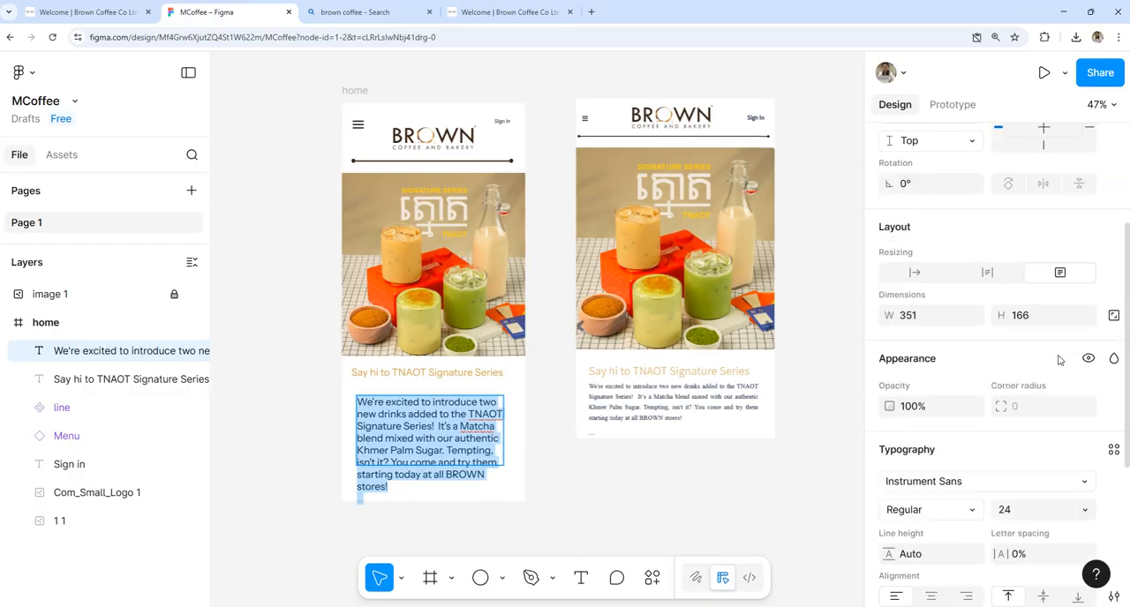
pyautogui.click(1085, 476)
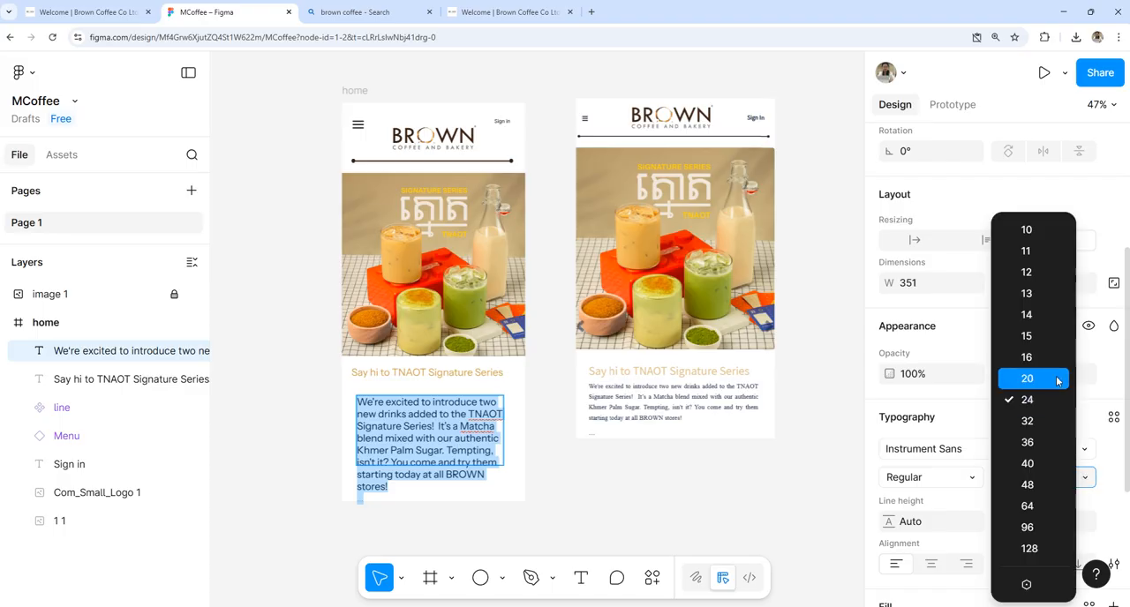
pyautogui.click(1033, 334)
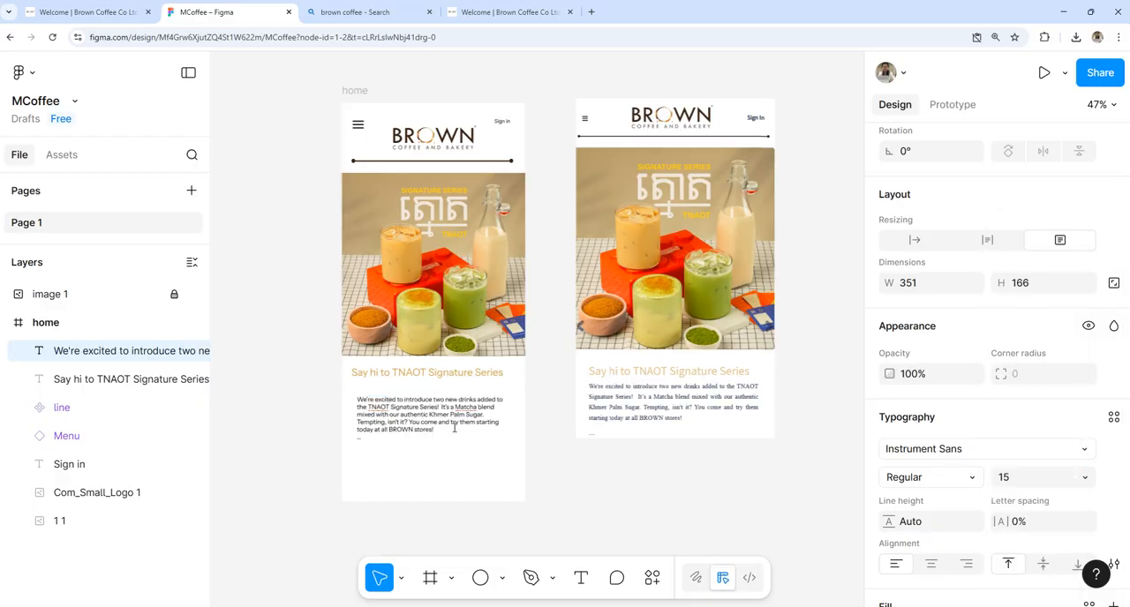
pyautogui.scroll(-3, 1060, 459)
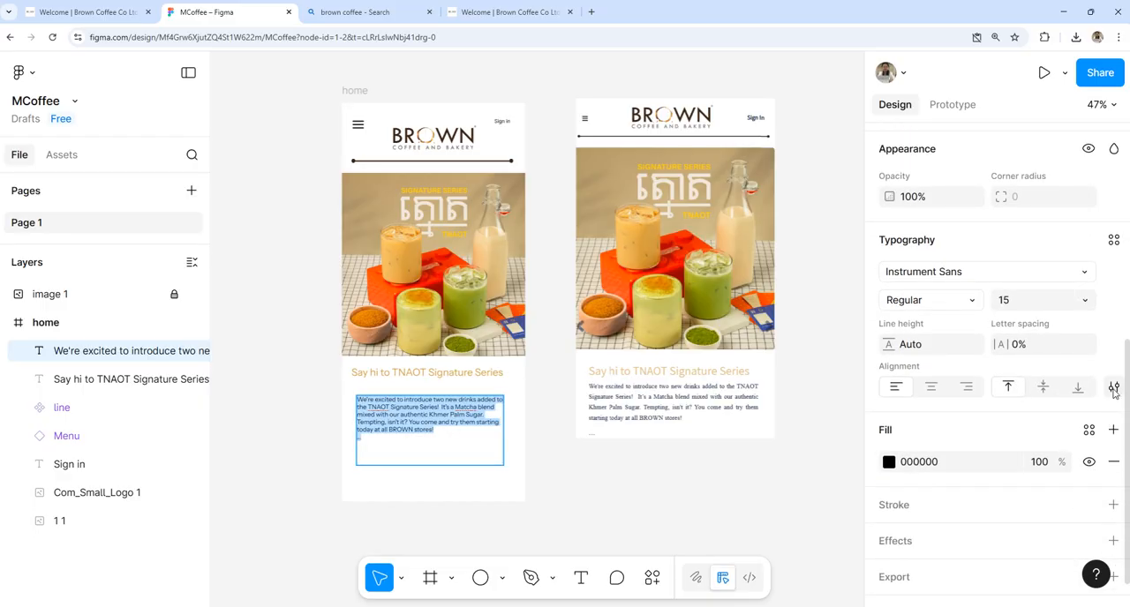
pyautogui.click(1113, 387)
pyautogui.click(839, 329)
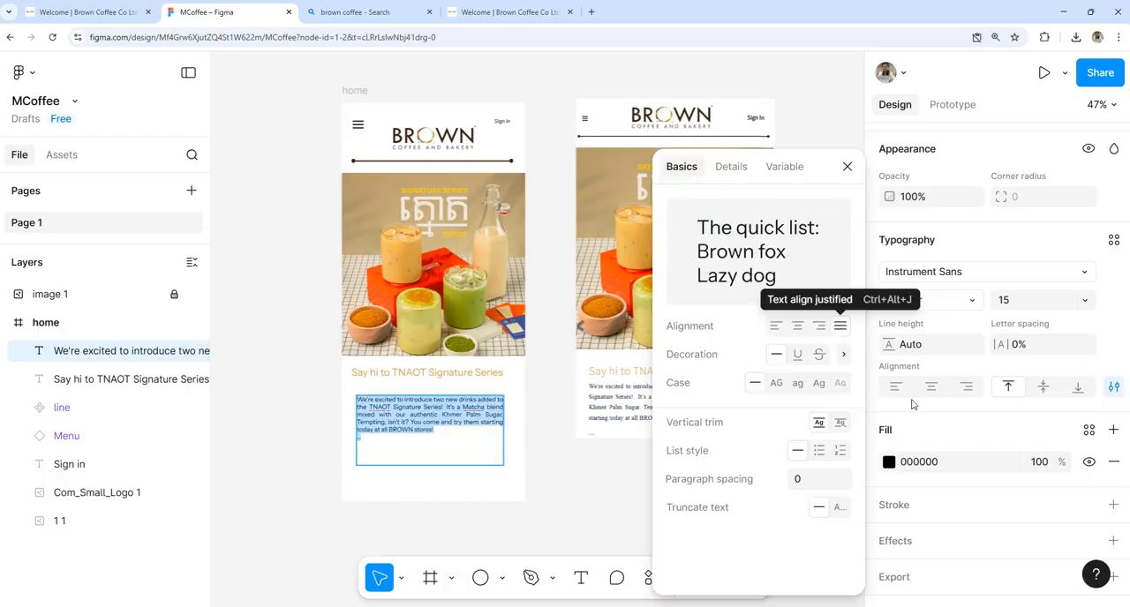
# Step: Try line heights of 122.3% and 0% on the description paragraph
pyautogui.moveTo(890, 342); pyautogui.dragTo(924, 336)
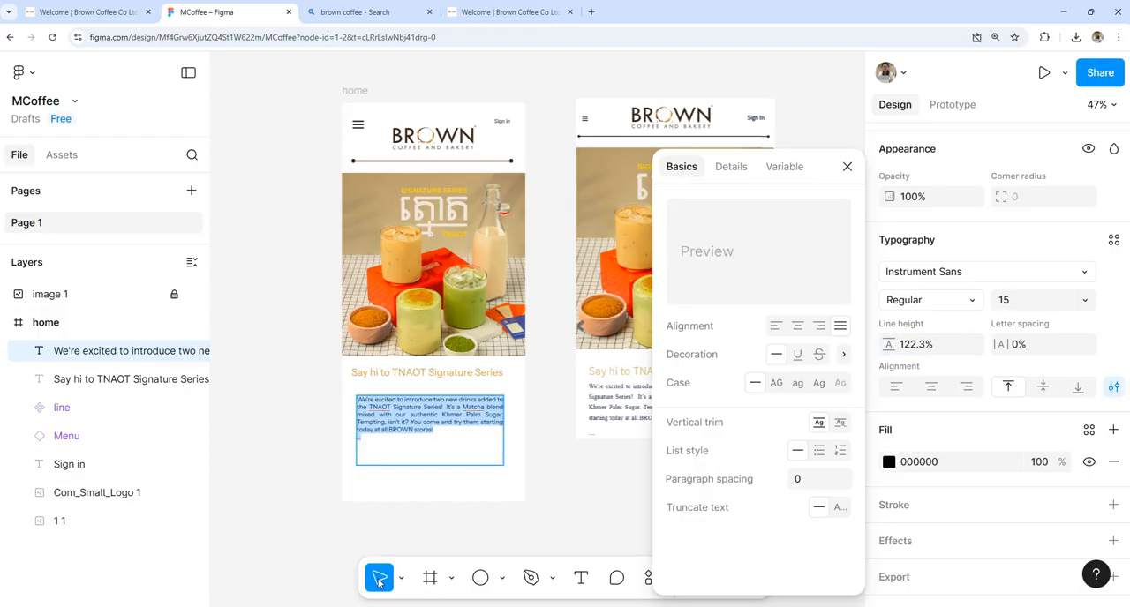
pyautogui.click(938, 347)
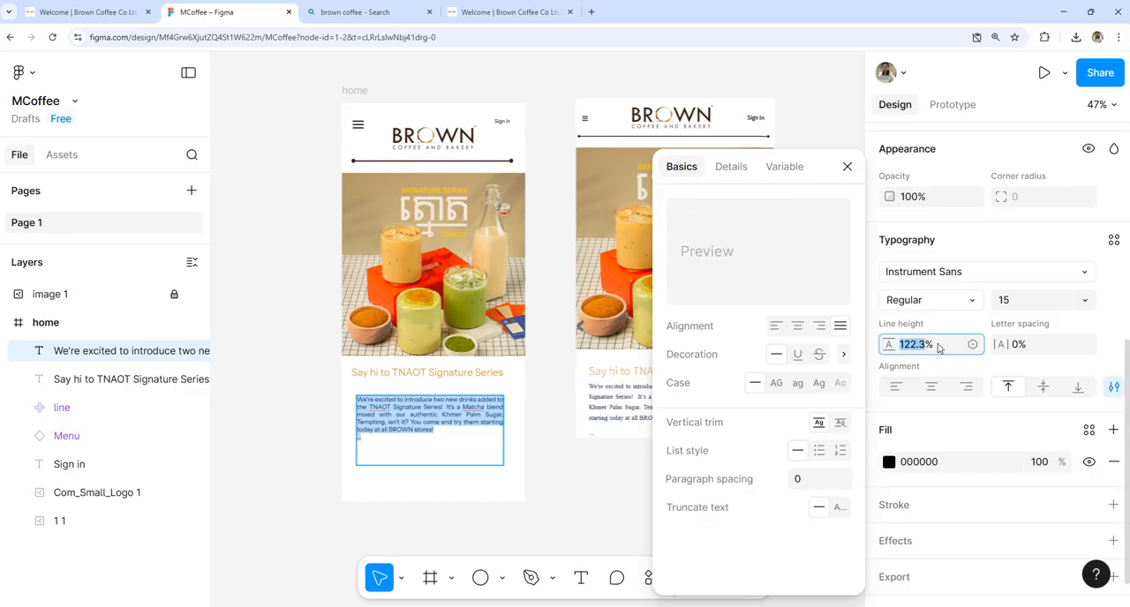
pyautogui.write('0')
pyautogui.press('Return')
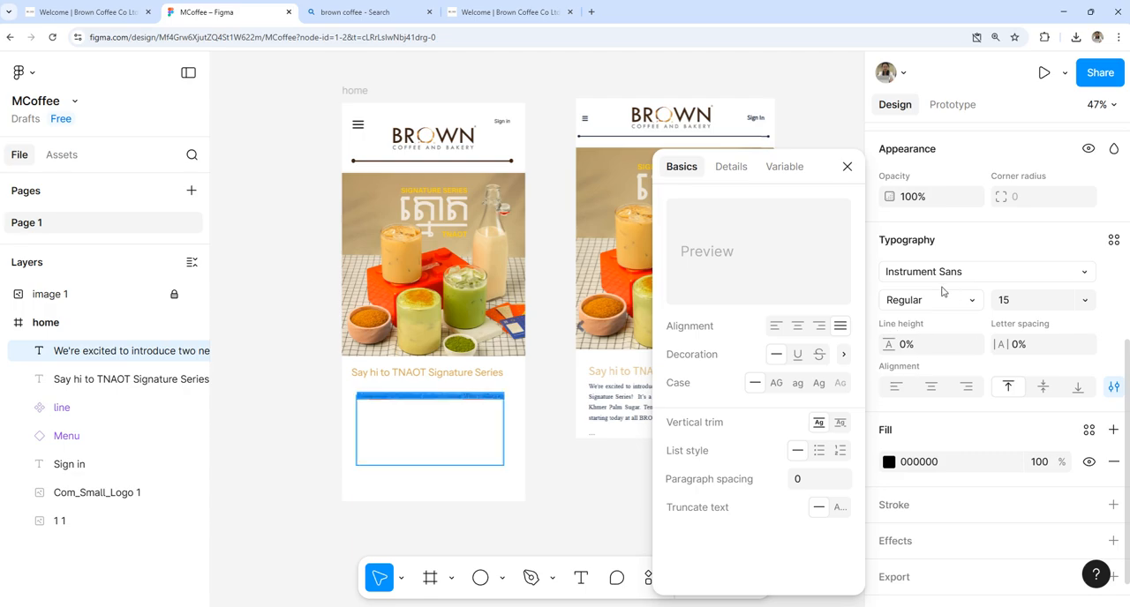
# Step: Set the description's line height to 144%, move its text box up closer to the heading and widen it to 377 × 166
pyautogui.moveTo(888, 344); pyautogui.dragTo(14, 324)
pyautogui.moveTo(466, 419); pyautogui.dragTo(514, 413)
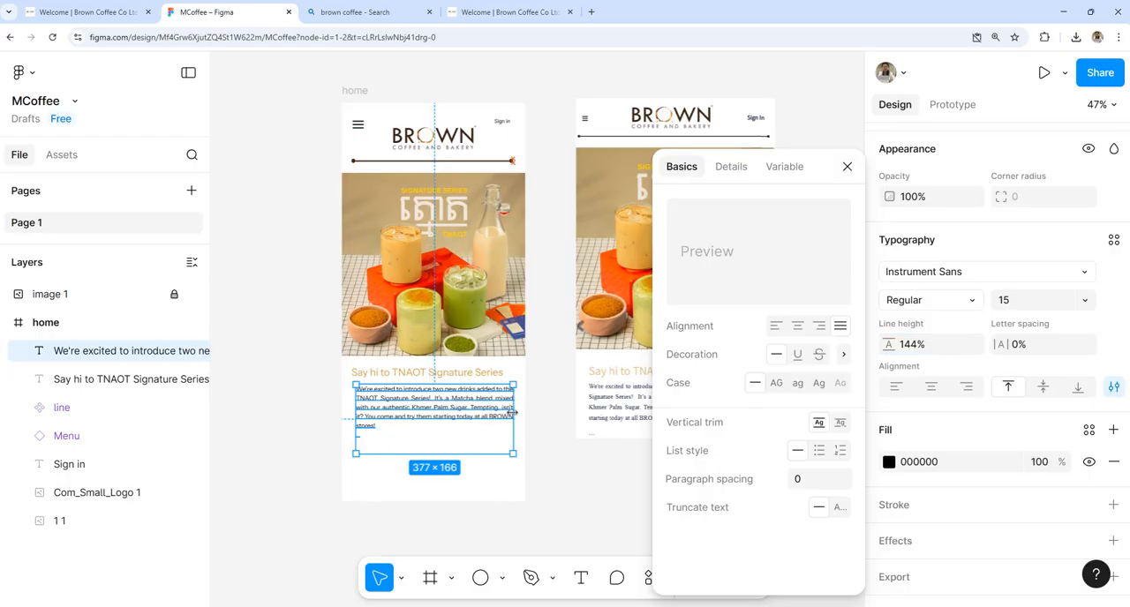
pyautogui.click(488, 489)
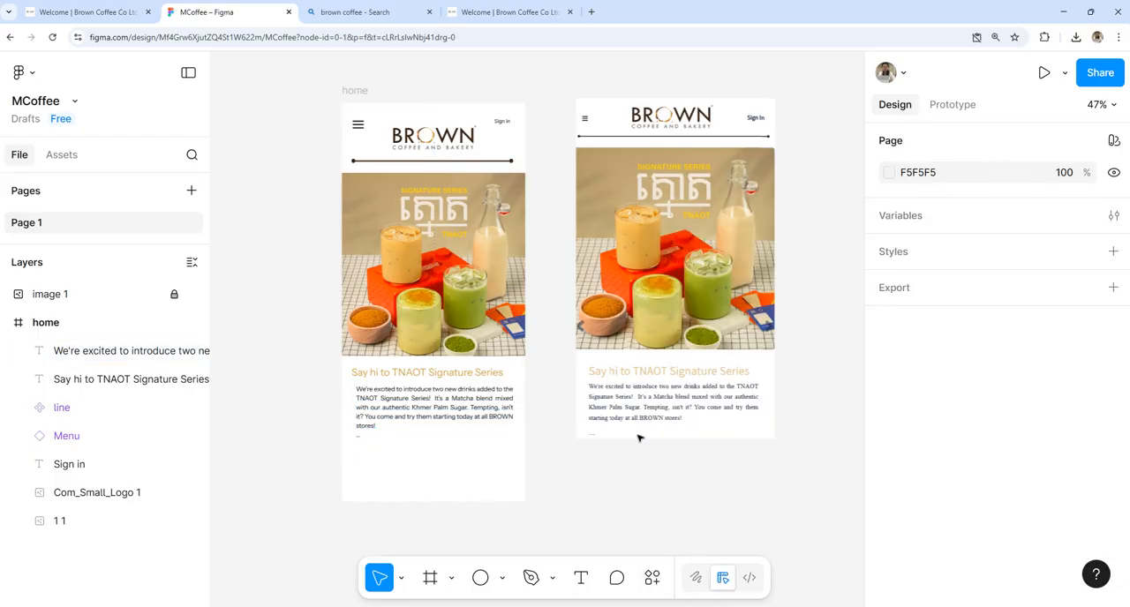
# Step: Open a phone preview of the home frame and place the preview window beside the frame, over the reference screenshot
pyautogui.scroll(2, 640, 438)
pyautogui.scroll(-2, 640, 423)
pyautogui.click(49, 323)
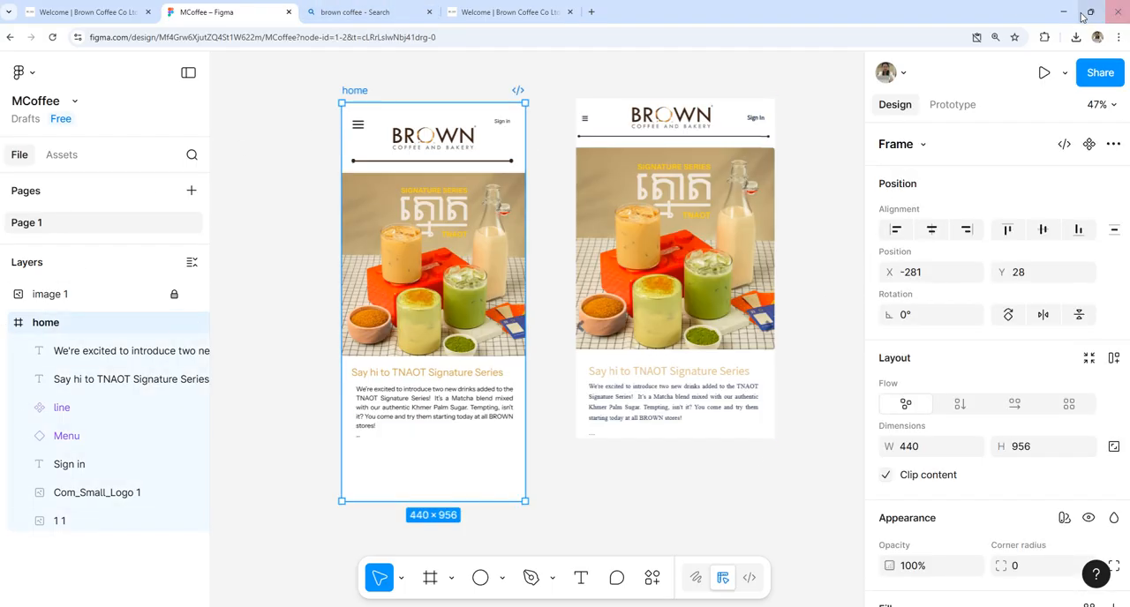
pyautogui.click(1064, 72)
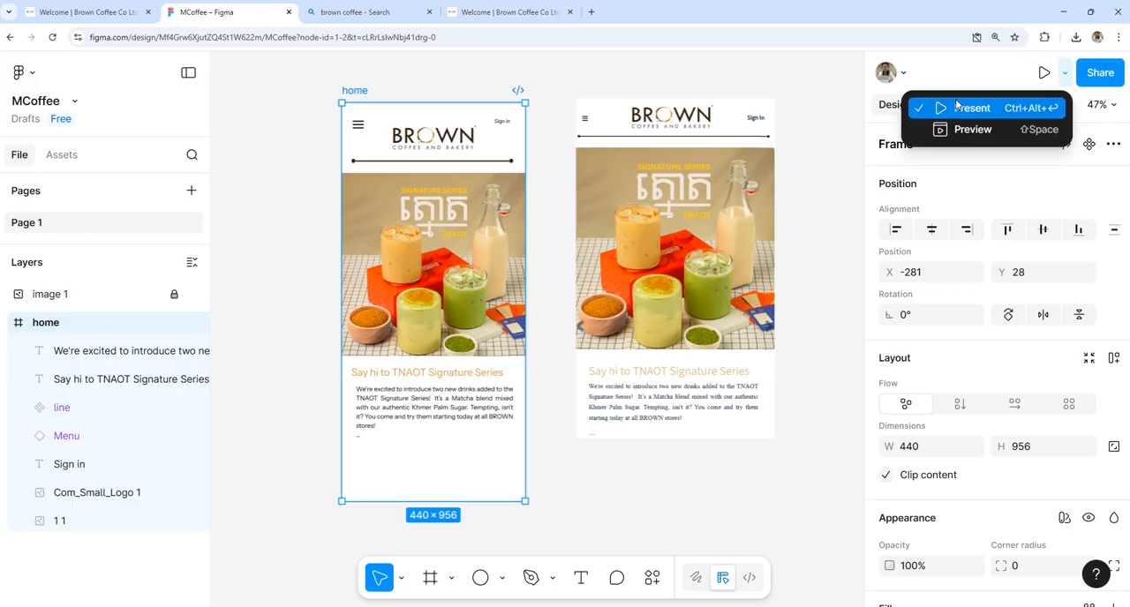
pyautogui.click(956, 135)
pyautogui.moveTo(314, 91); pyautogui.dragTo(693, 79)
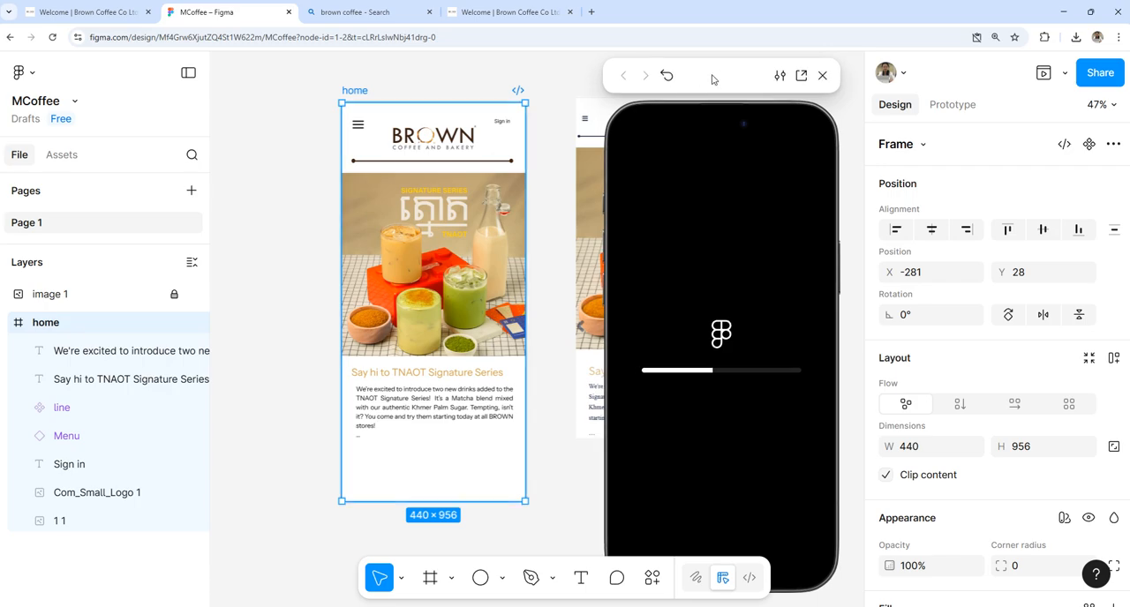